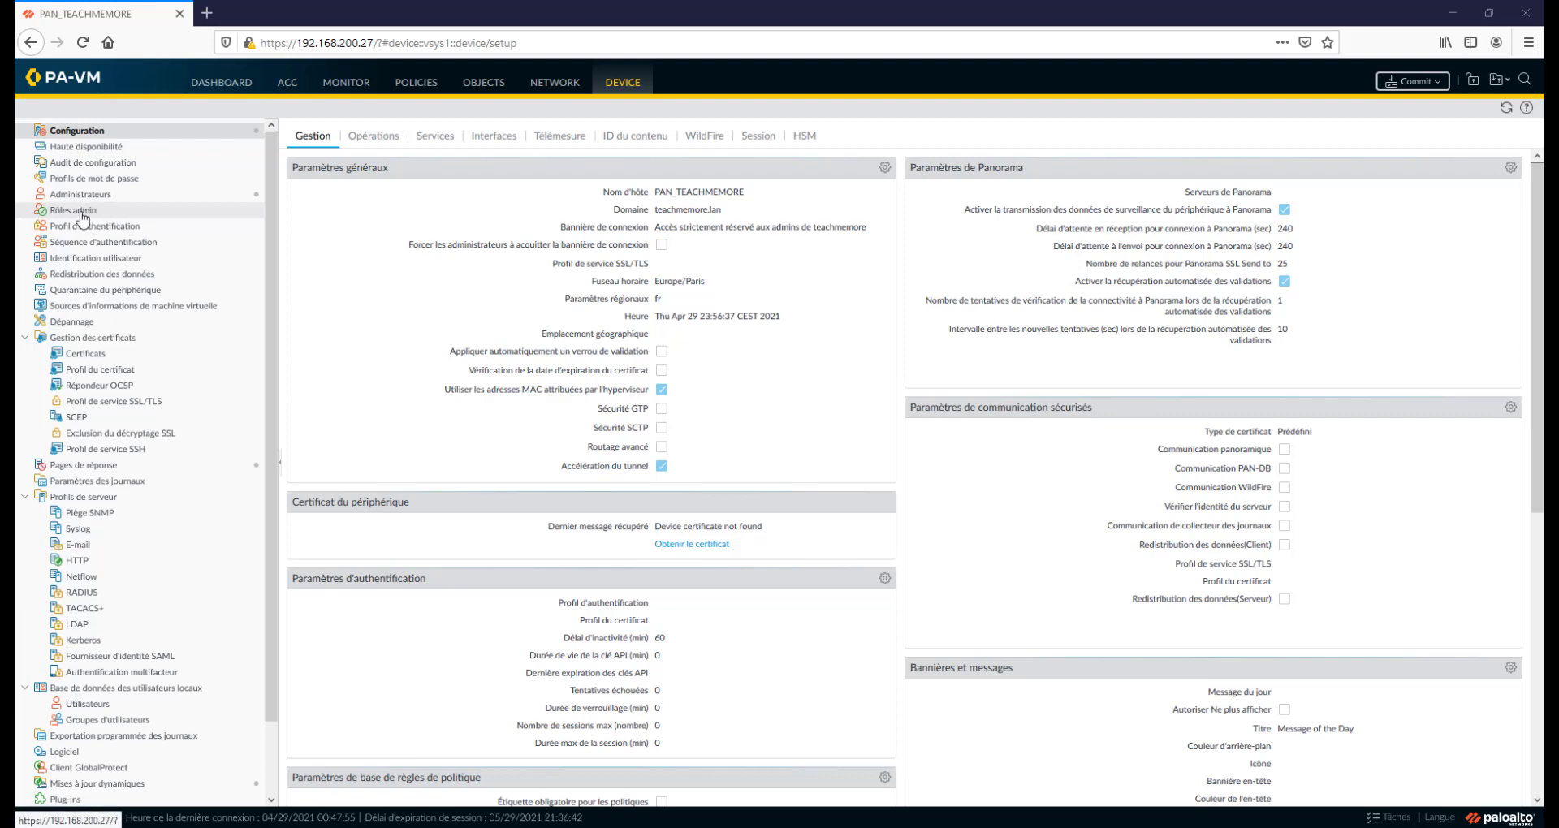
# Open the auditadmin role among the admin roles and examine its XML API, command-line and REST API permissions
pyautogui.click(89, 216)
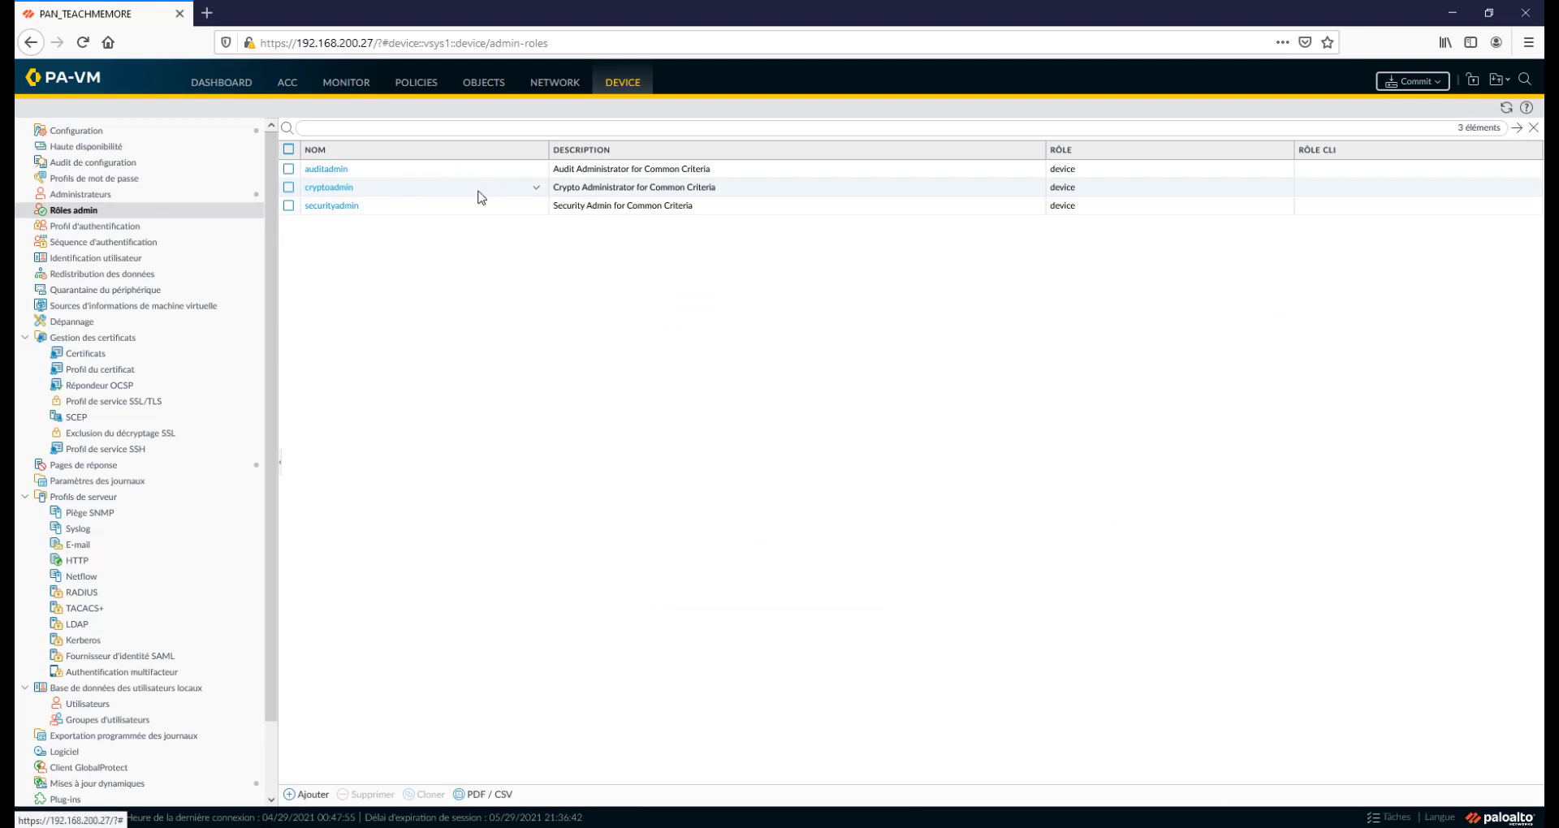
pyautogui.click(327, 170)
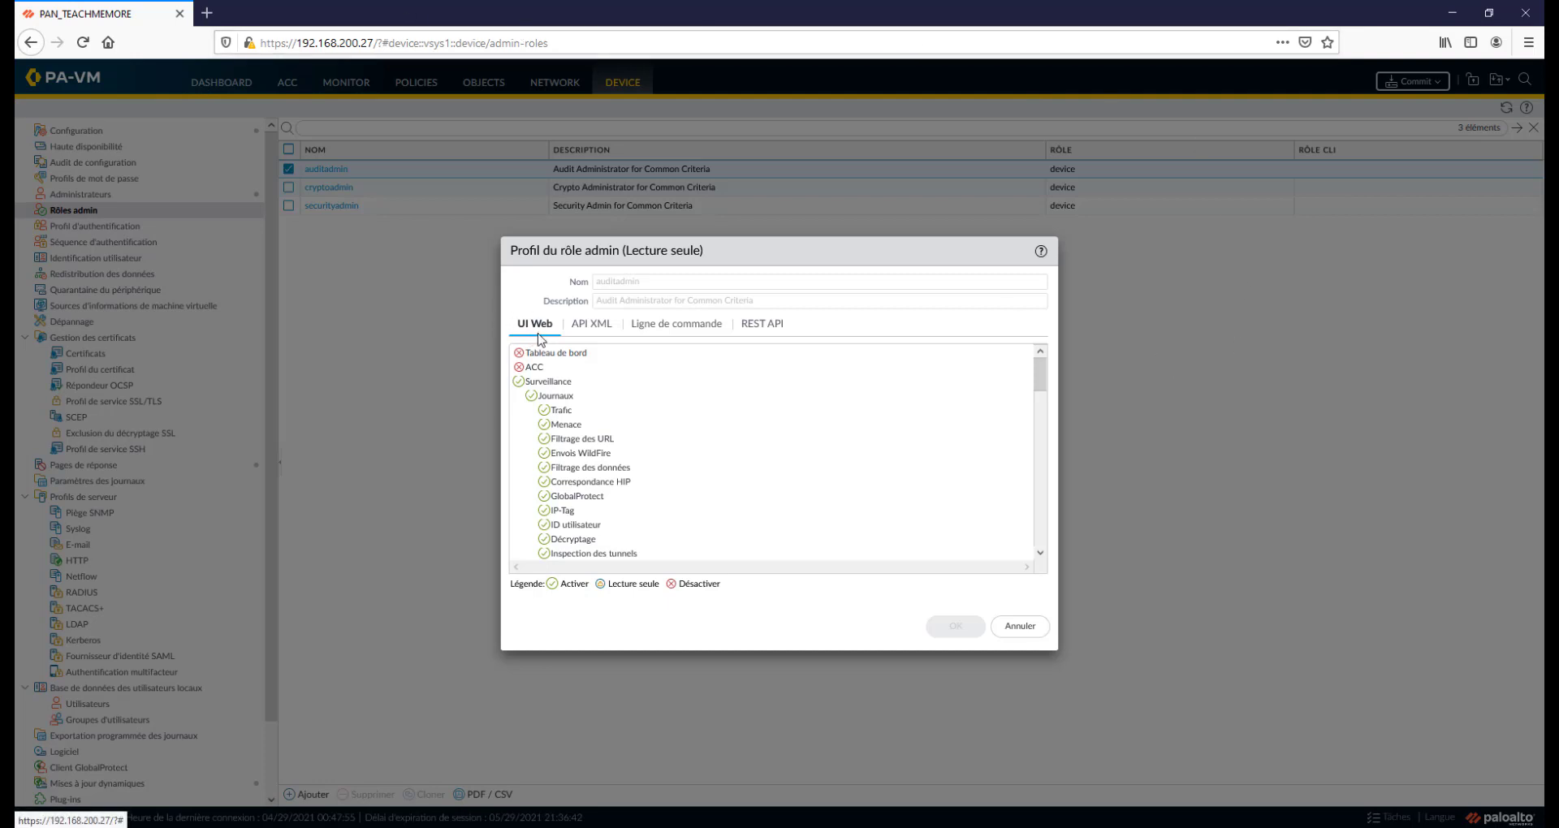
pyautogui.click(595, 324)
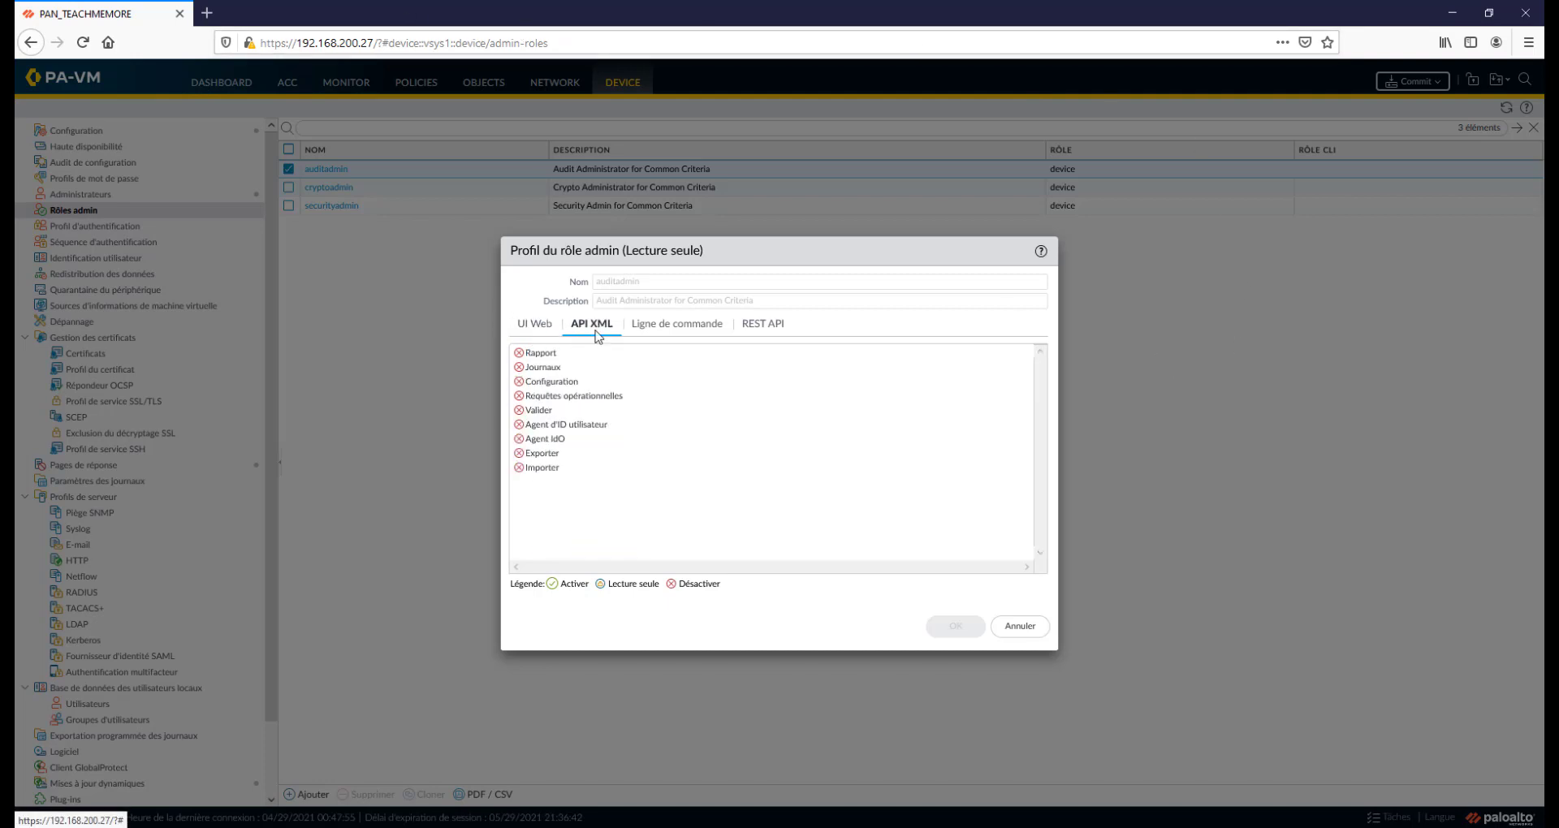
pyautogui.click(670, 328)
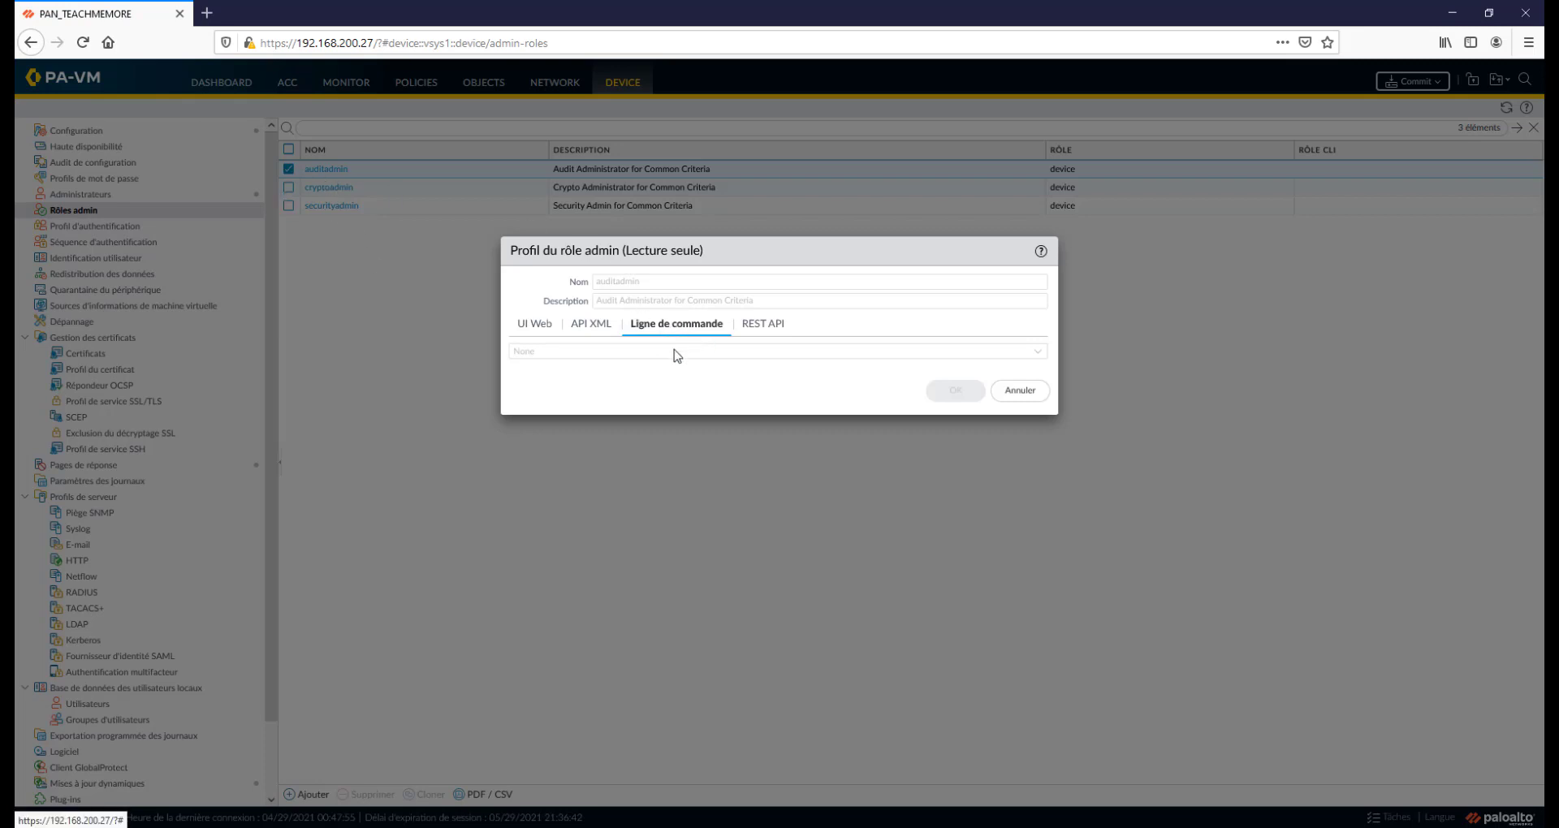
pyautogui.click(767, 328)
pyautogui.scroll(-12, 600, 454)
pyautogui.scroll(12, 615, 503)
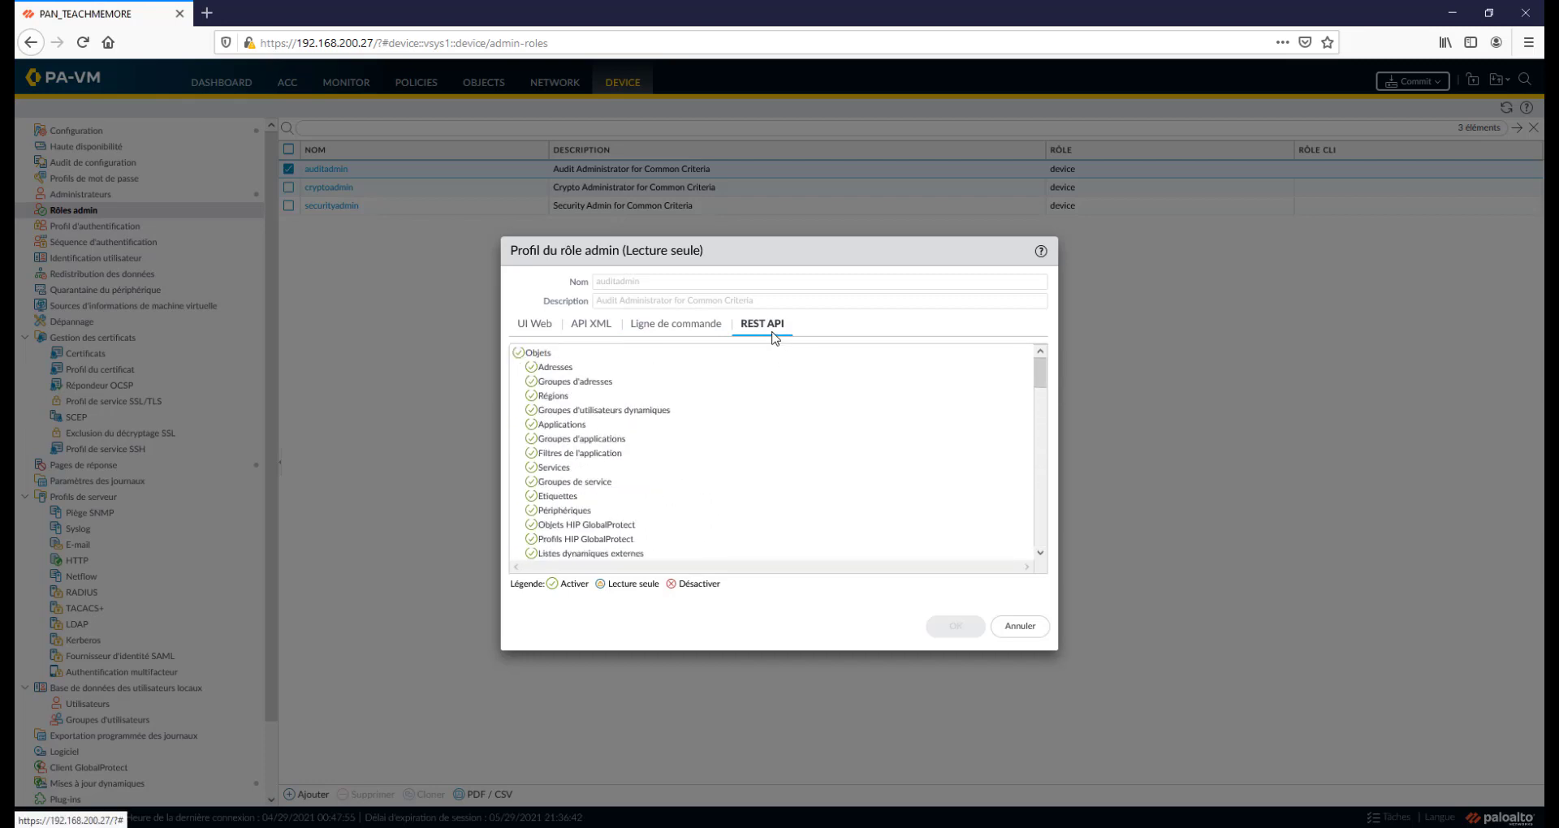
# Examine the auditadmin role's web interface permissions from the dashboard down to the global entries, and close the profile
pyautogui.click(540, 327)
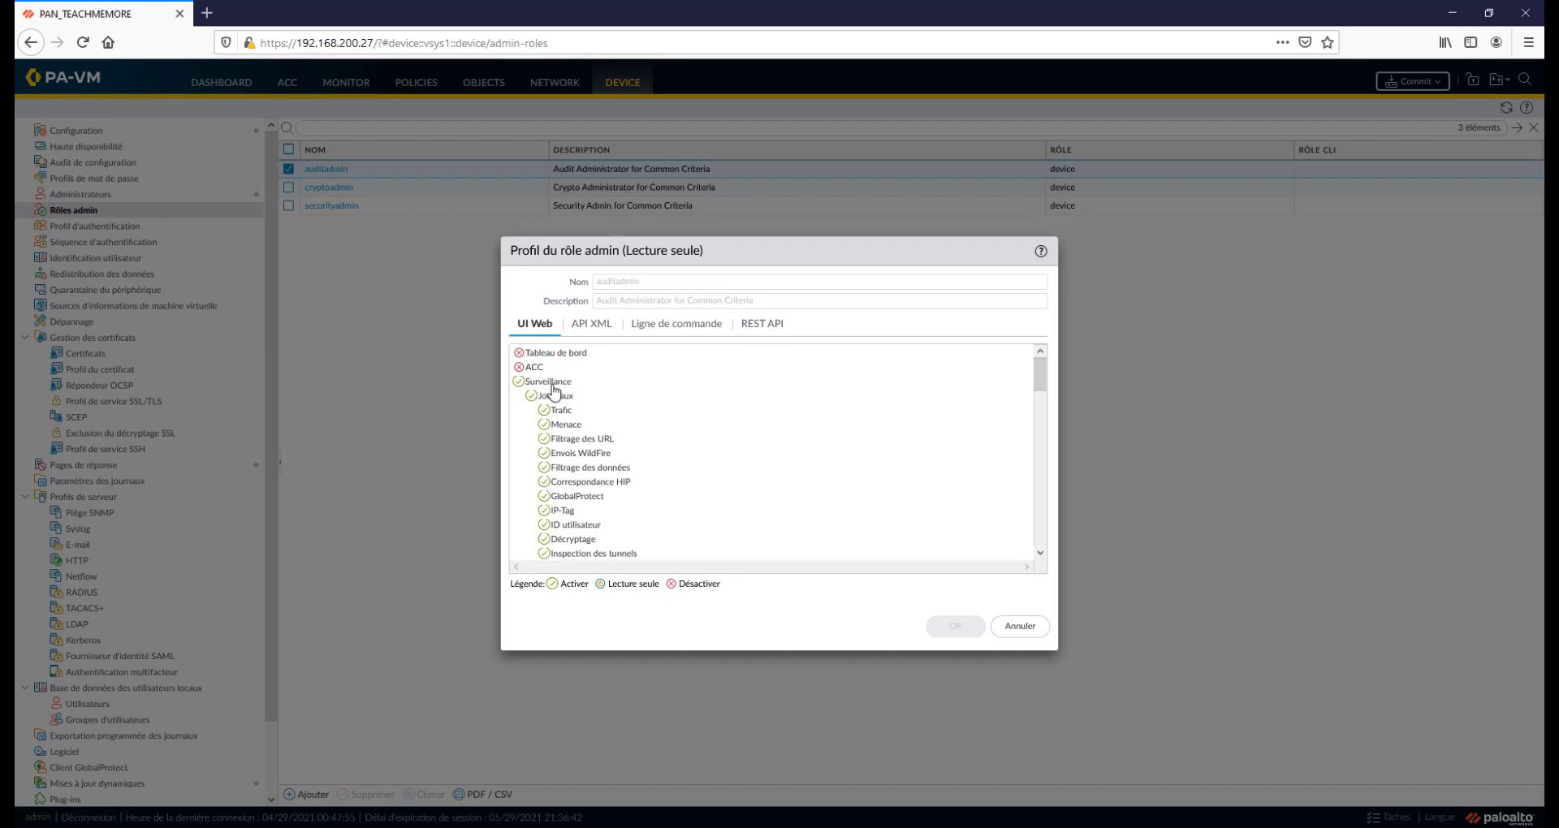
pyautogui.scroll(-5, 560, 406)
pyautogui.scroll(6, 575, 423)
pyautogui.scroll(-2, 565, 409)
pyautogui.scroll(3, 563, 409)
pyautogui.scroll(-3, 533, 426)
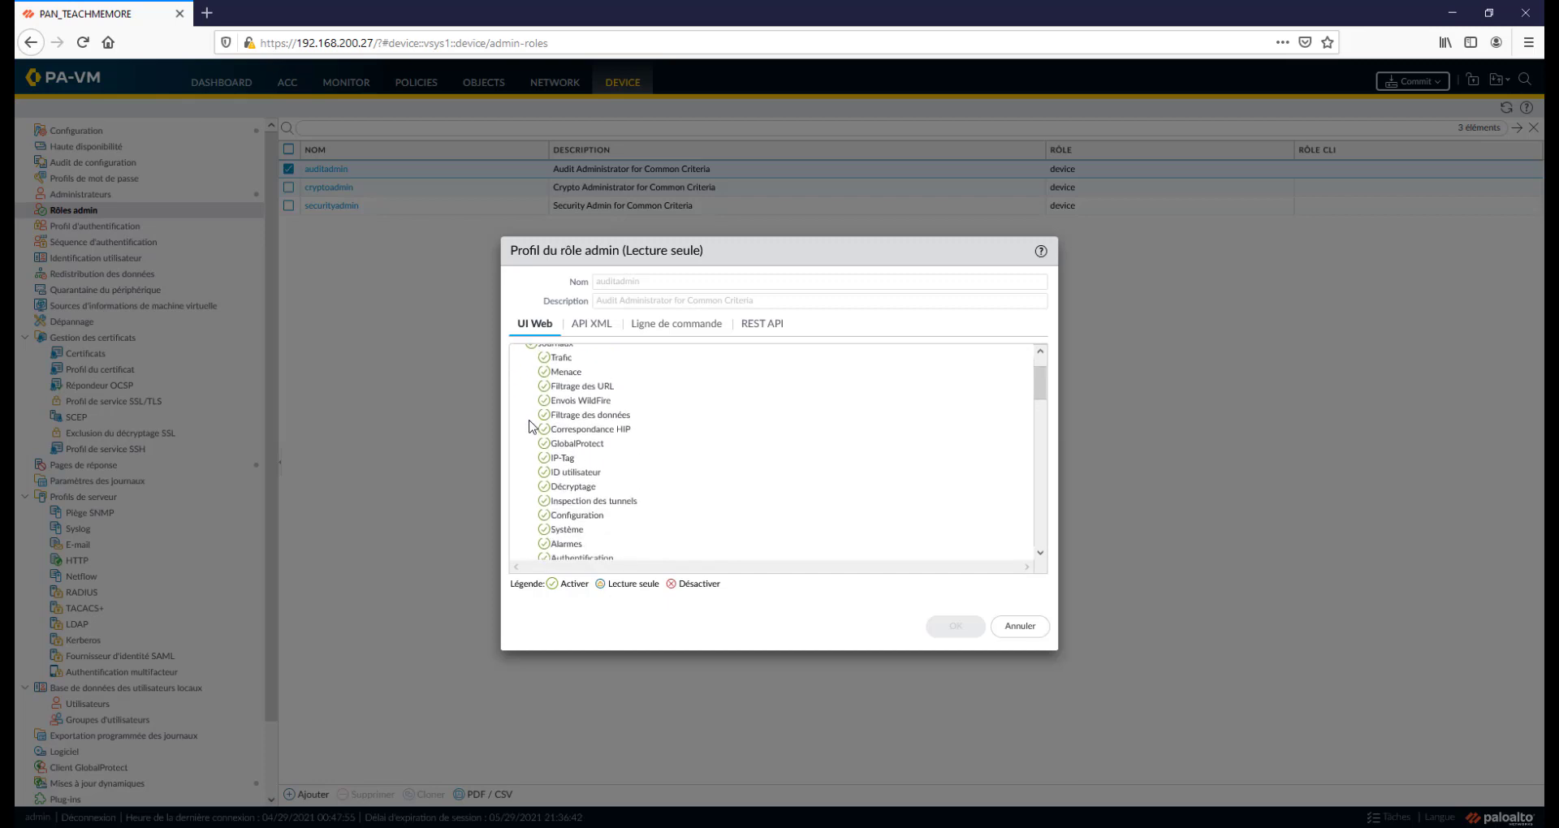
pyautogui.scroll(3, 535, 526)
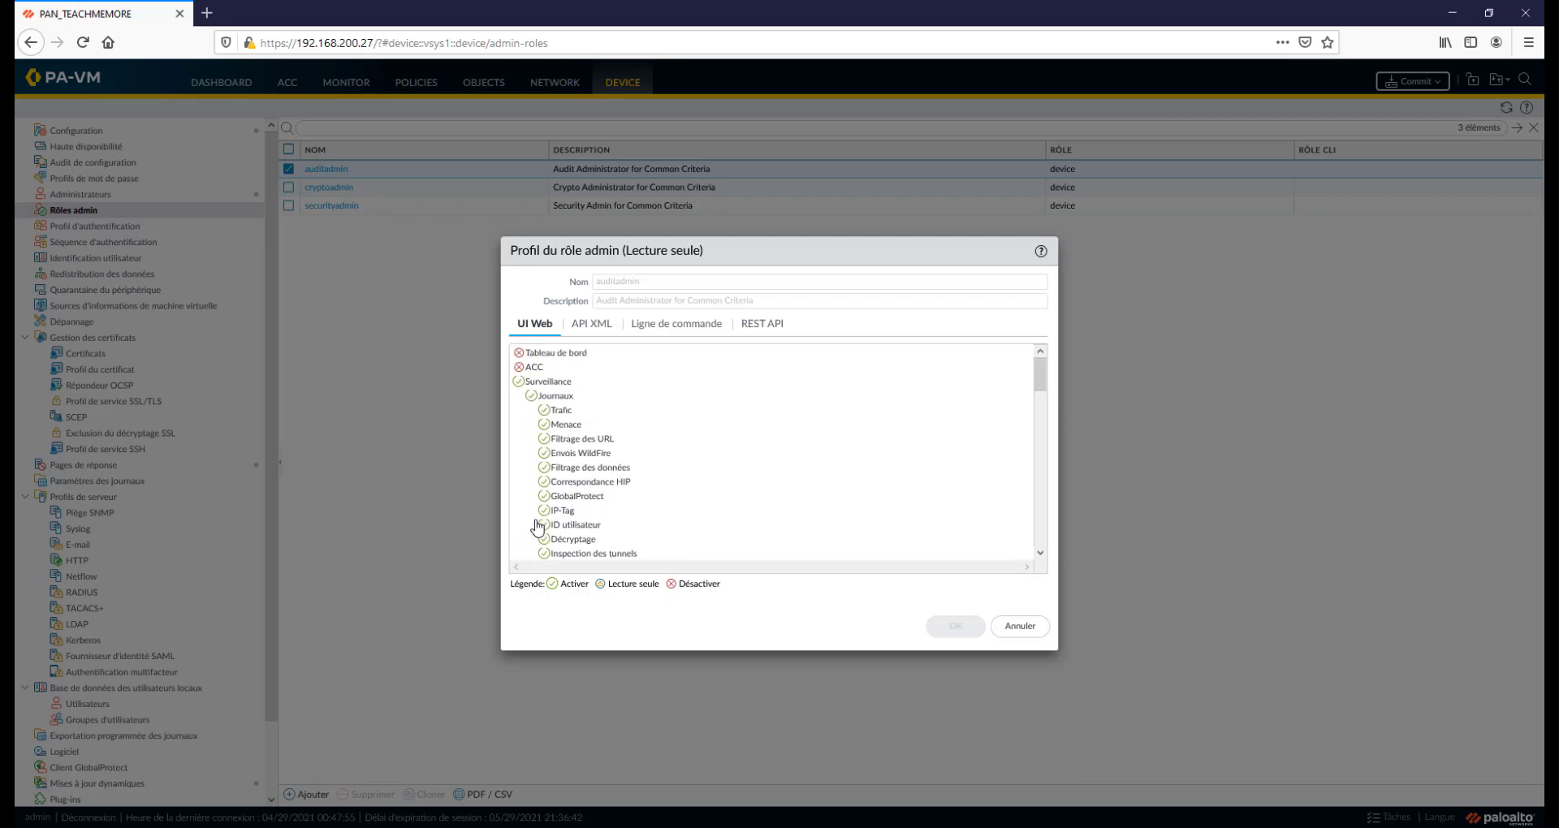
pyautogui.scroll(-3, 538, 438)
pyautogui.scroll(3, 527, 406)
pyautogui.scroll(-5, 552, 439)
pyautogui.scroll(-6, 575, 481)
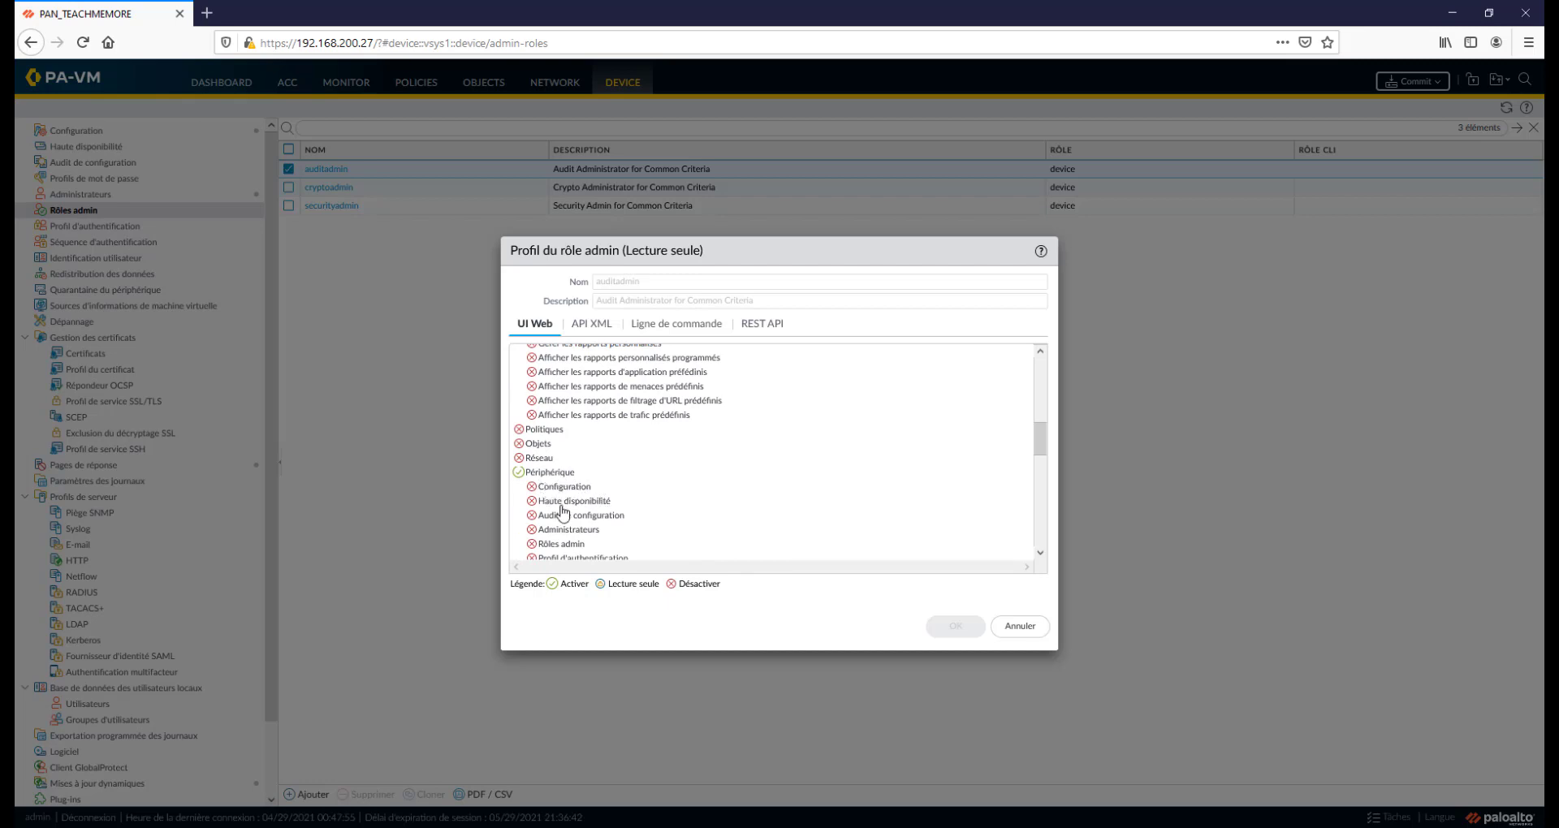
pyautogui.scroll(-10, 593, 513)
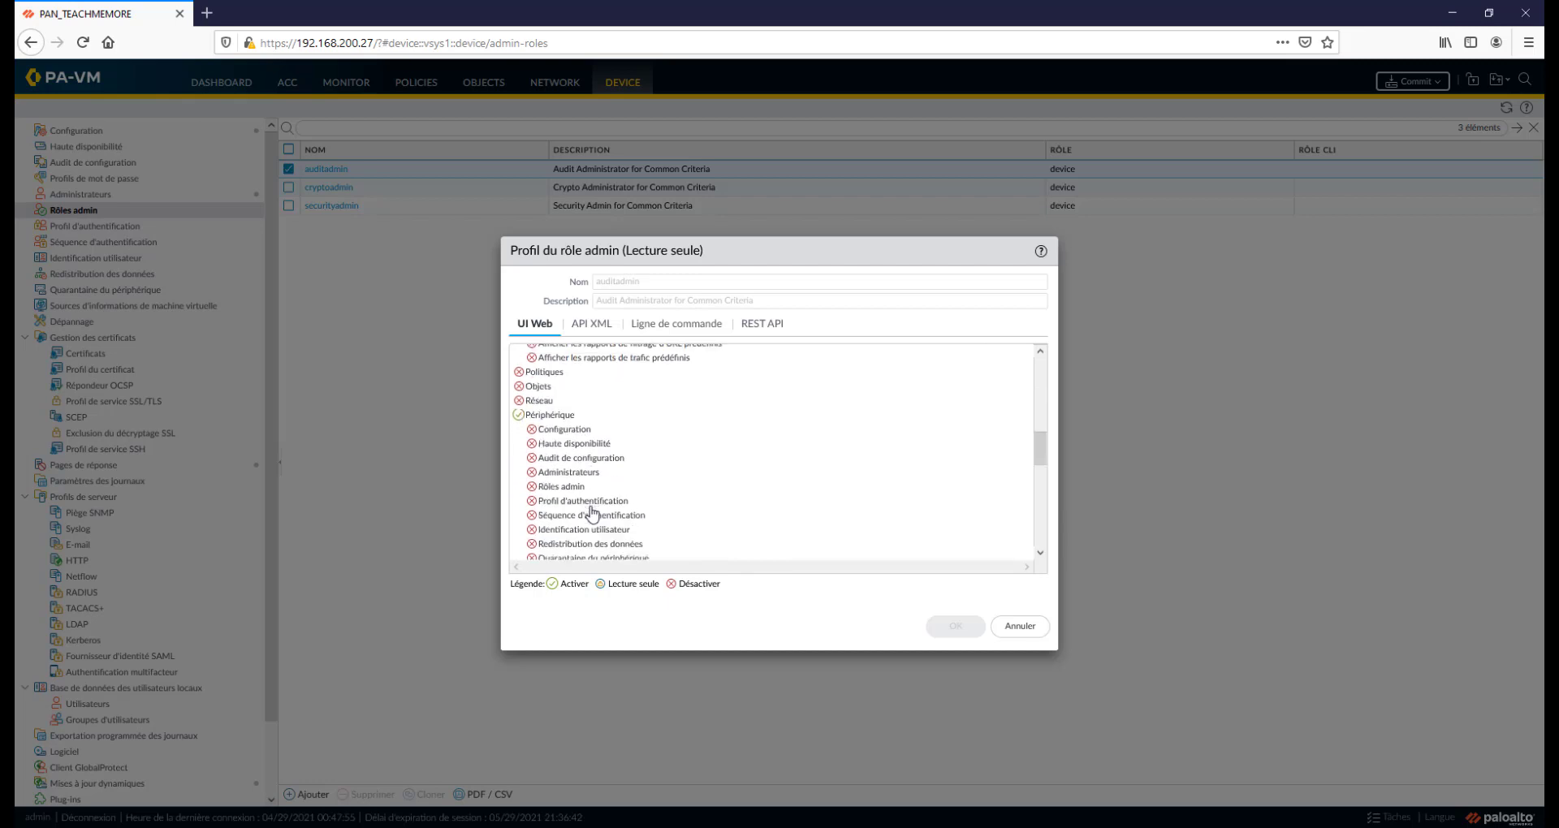
pyautogui.scroll(-3, 592, 514)
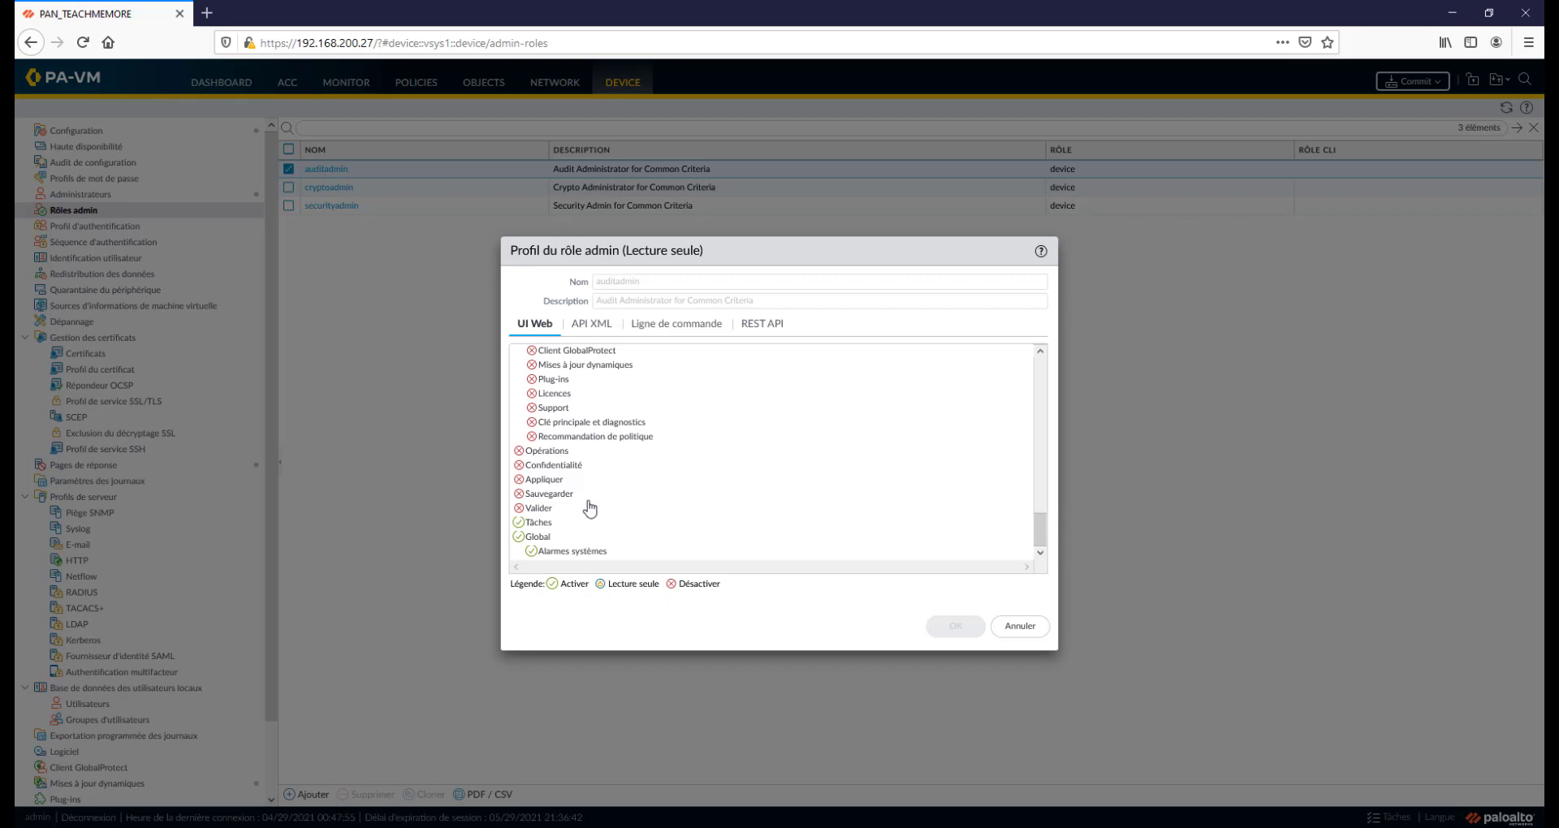
pyautogui.click(1014, 624)
# Examine the cryptoadmin role's web interface permissions, including the network and device sections, and close the profile
pyautogui.click(335, 189)
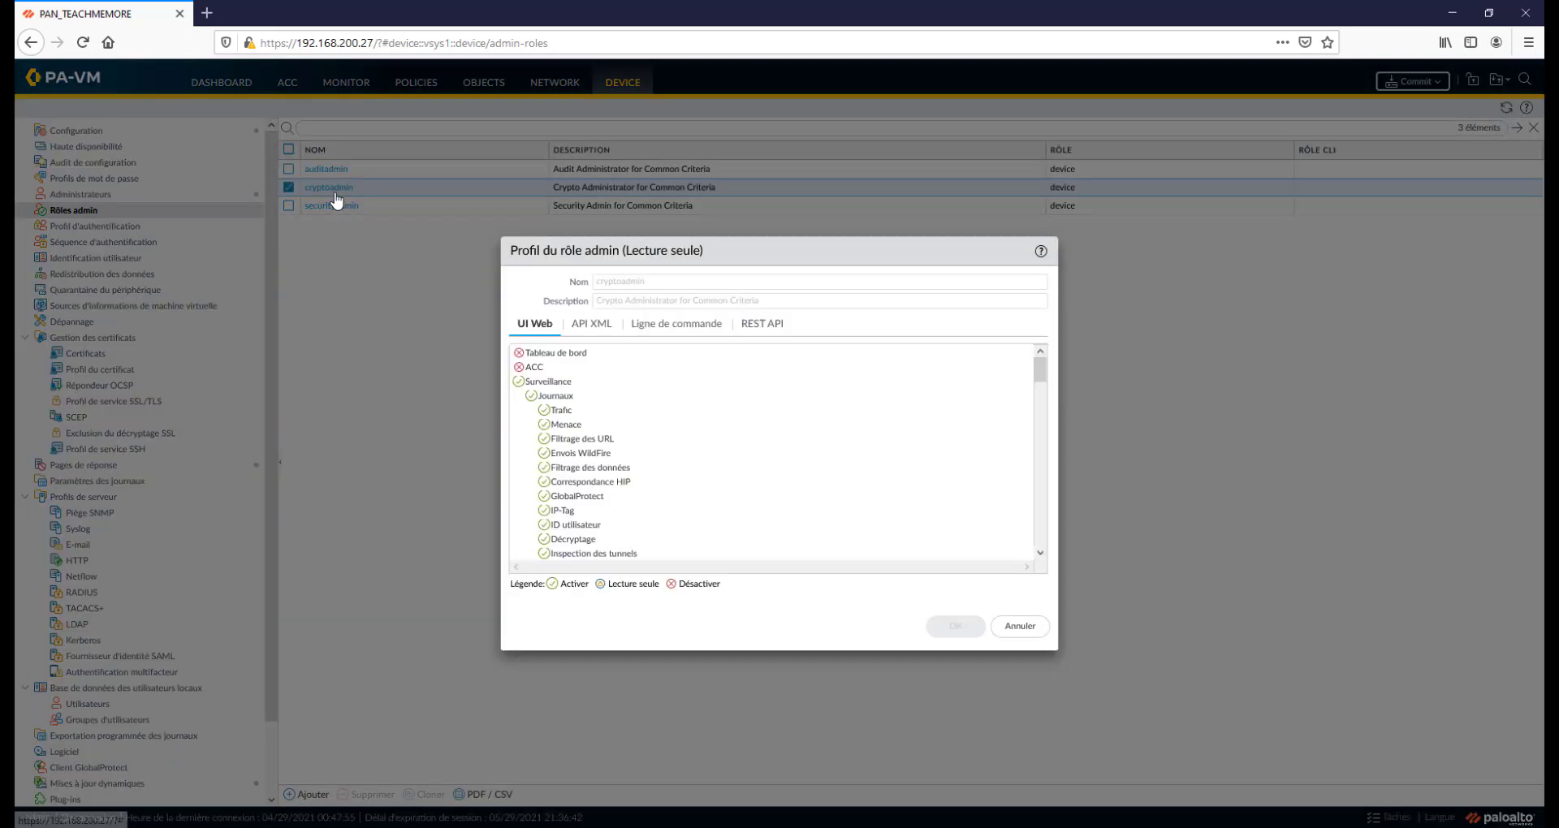
pyautogui.scroll(-1, 573, 422)
pyautogui.scroll(1, 593, 414)
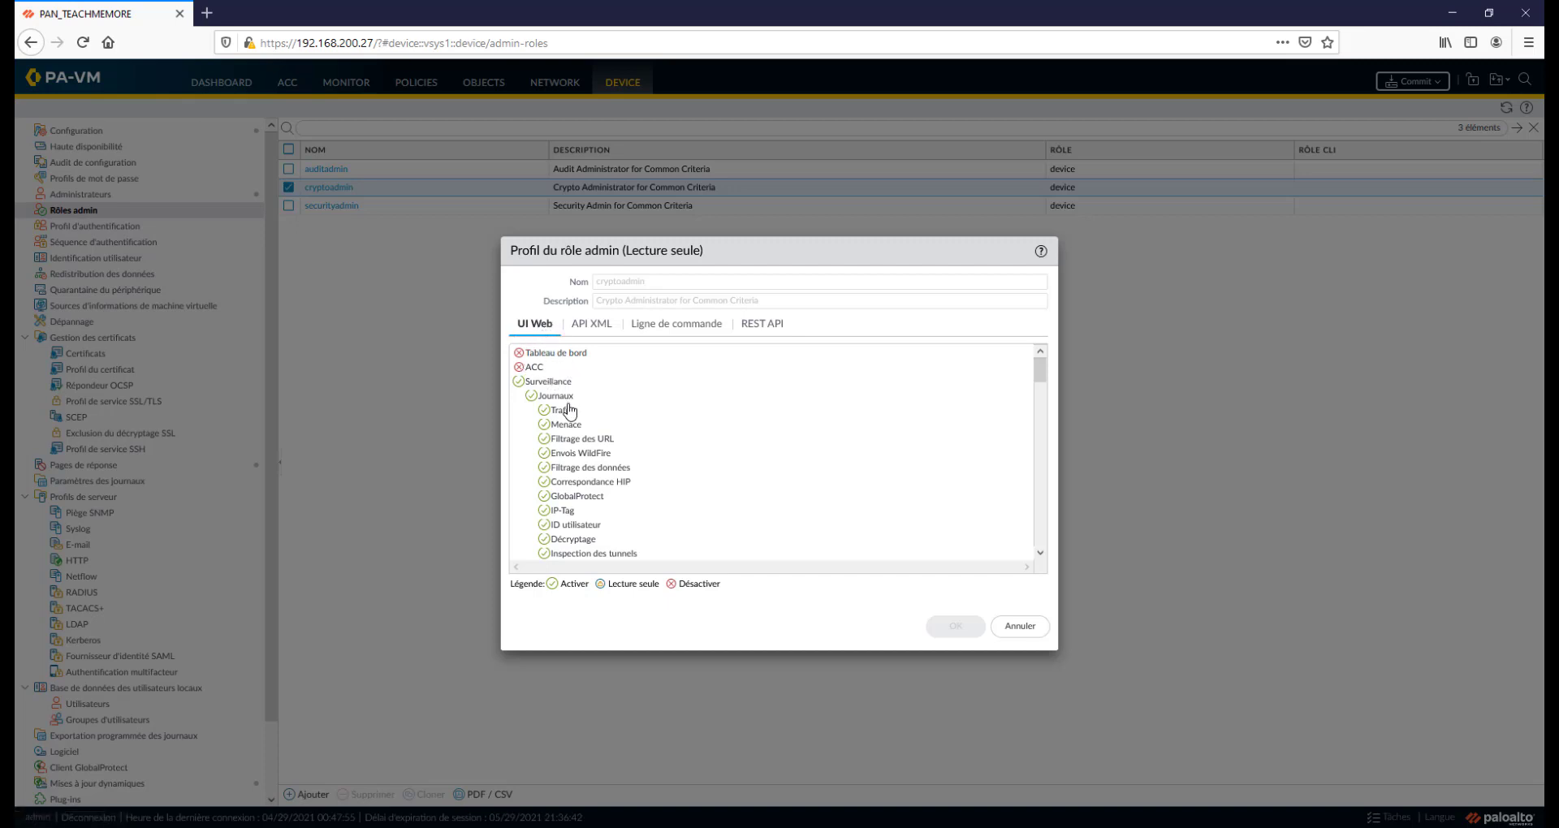
pyautogui.scroll(-10, 581, 412)
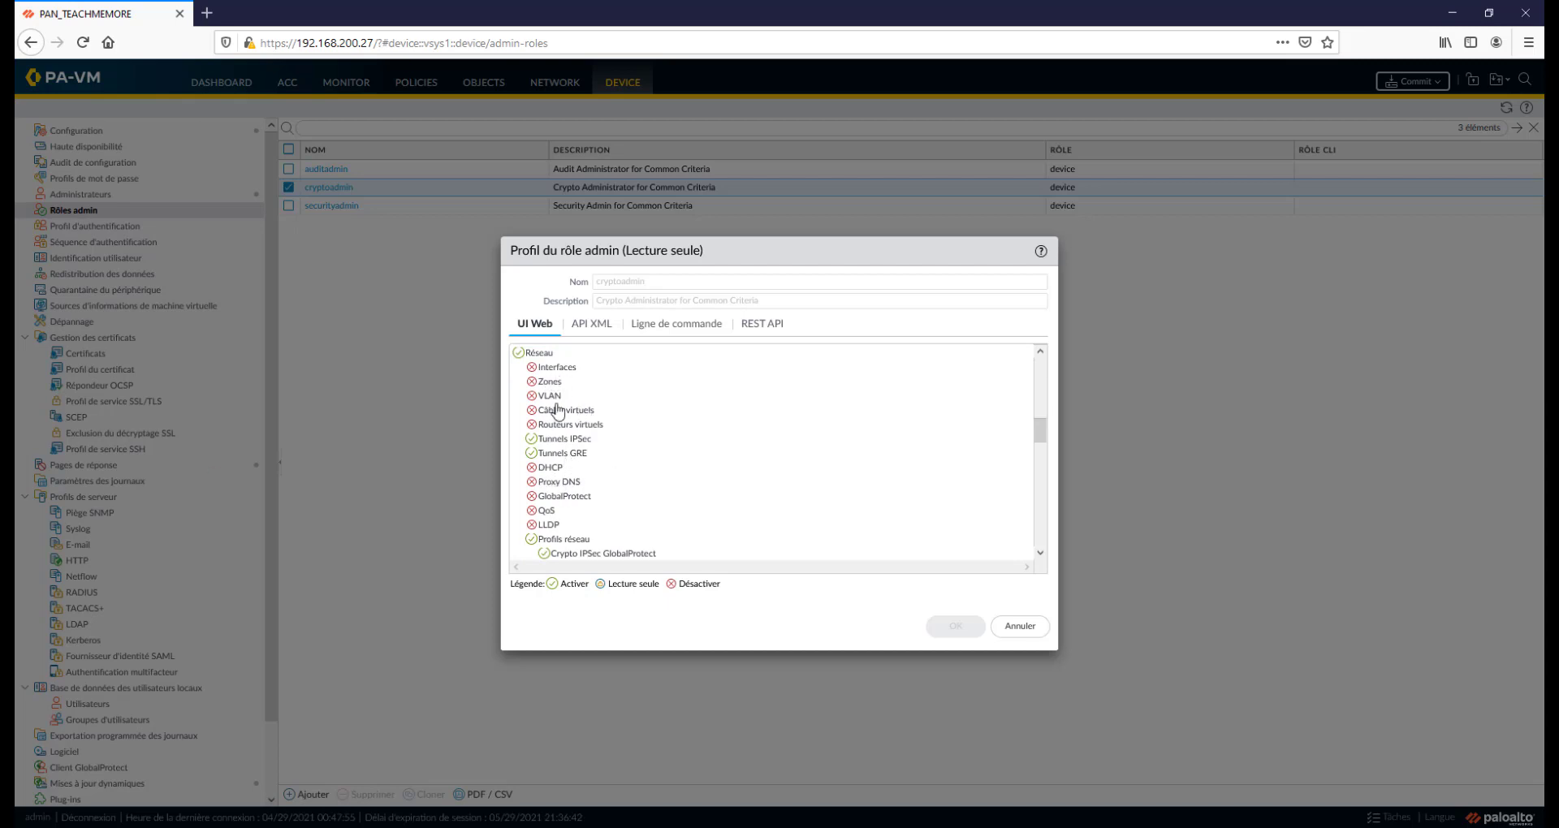
pyautogui.scroll(-10, 577, 458)
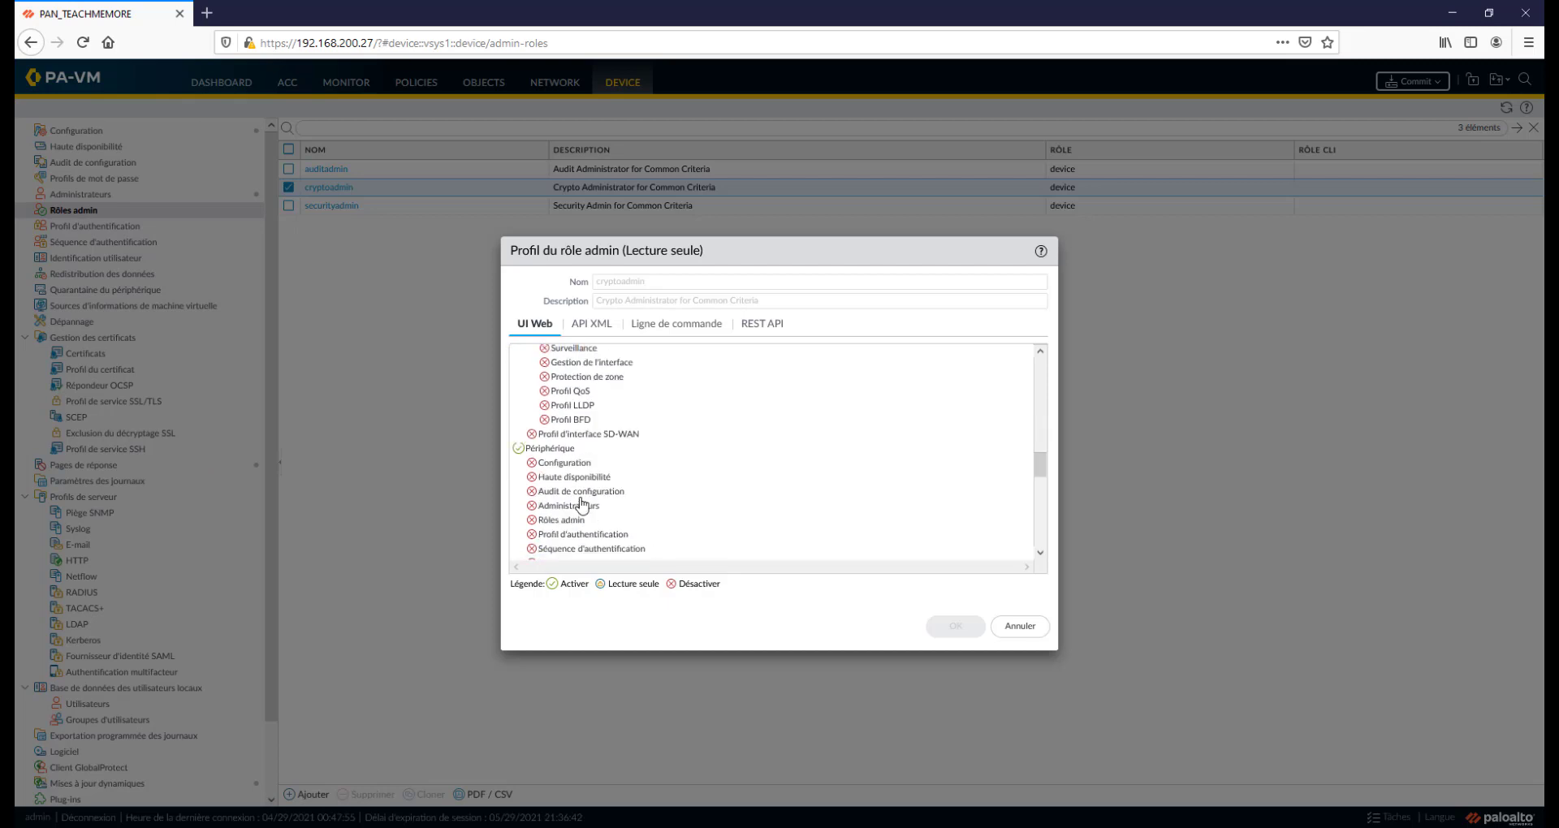
pyautogui.click(1017, 627)
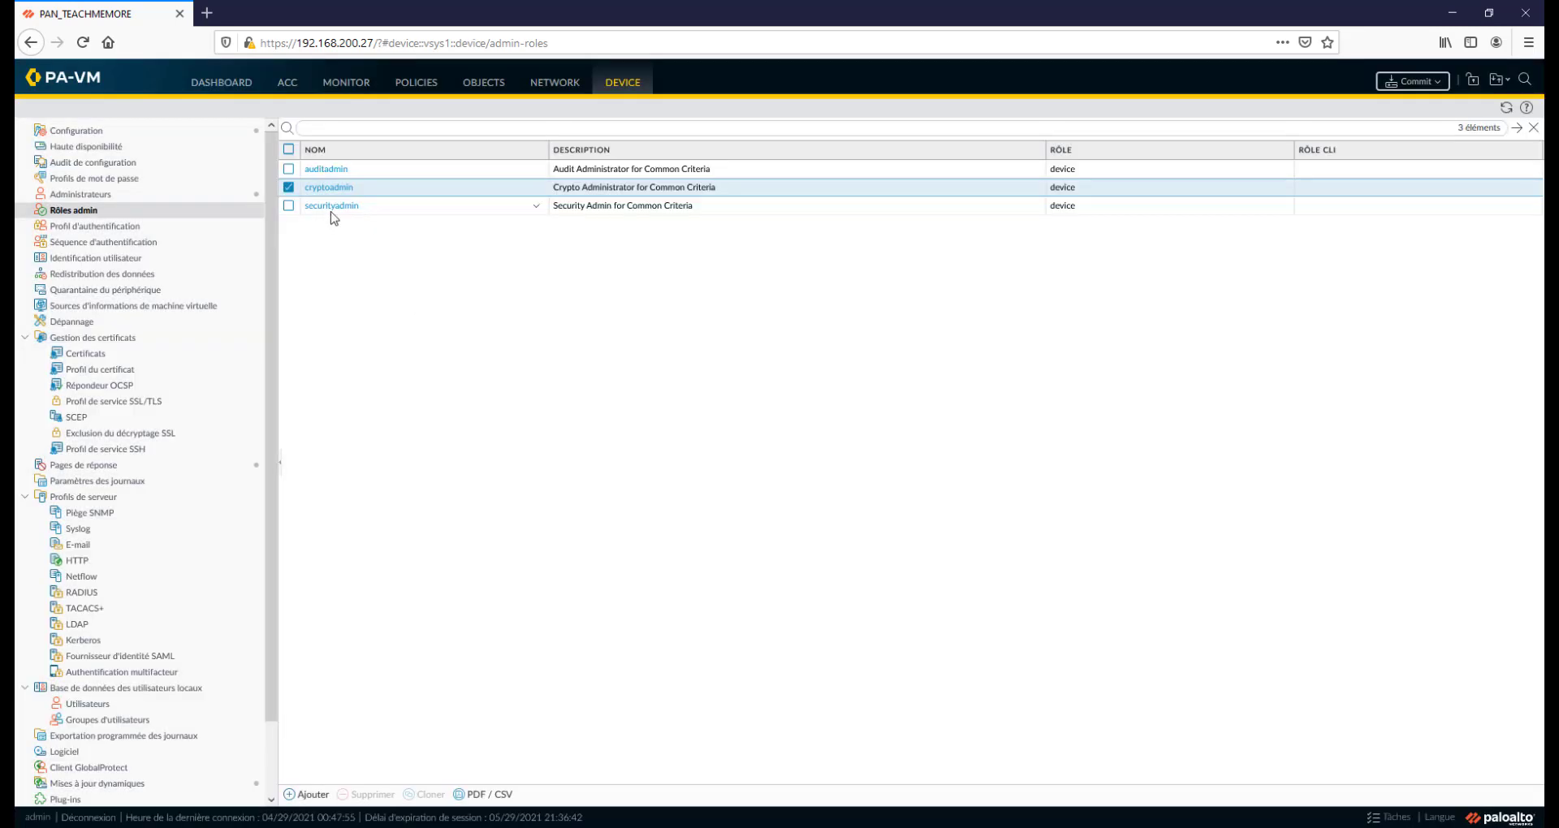
# Examine the securityadmin role's web interface permissions and its command-line access, and close the profile
pyautogui.click(330, 206)
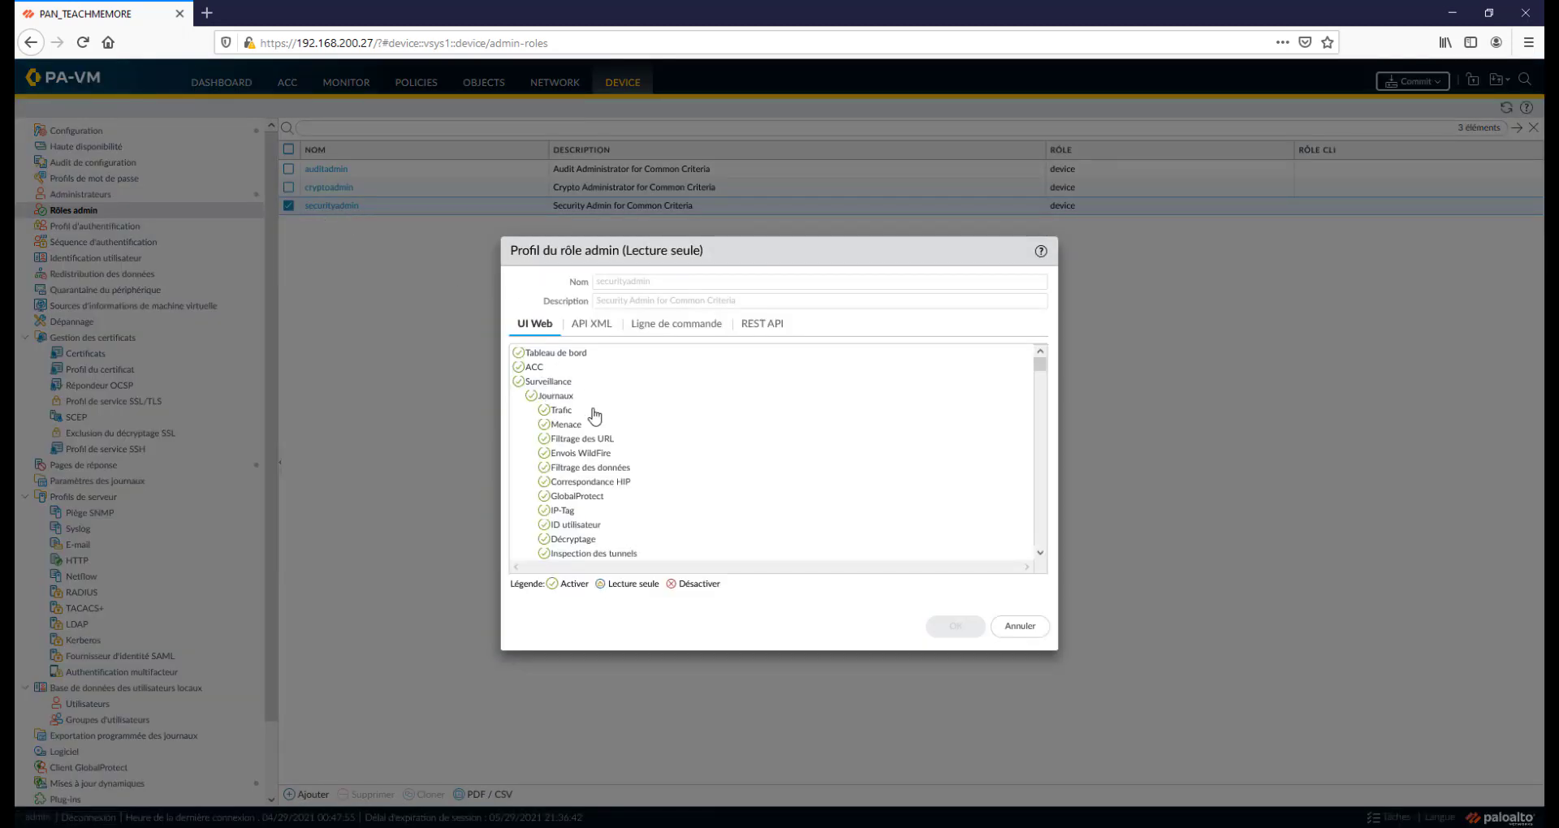
pyautogui.scroll(-1, 552, 398)
pyautogui.scroll(1, 560, 397)
pyautogui.scroll(-10, 568, 405)
pyautogui.scroll(-10, 568, 423)
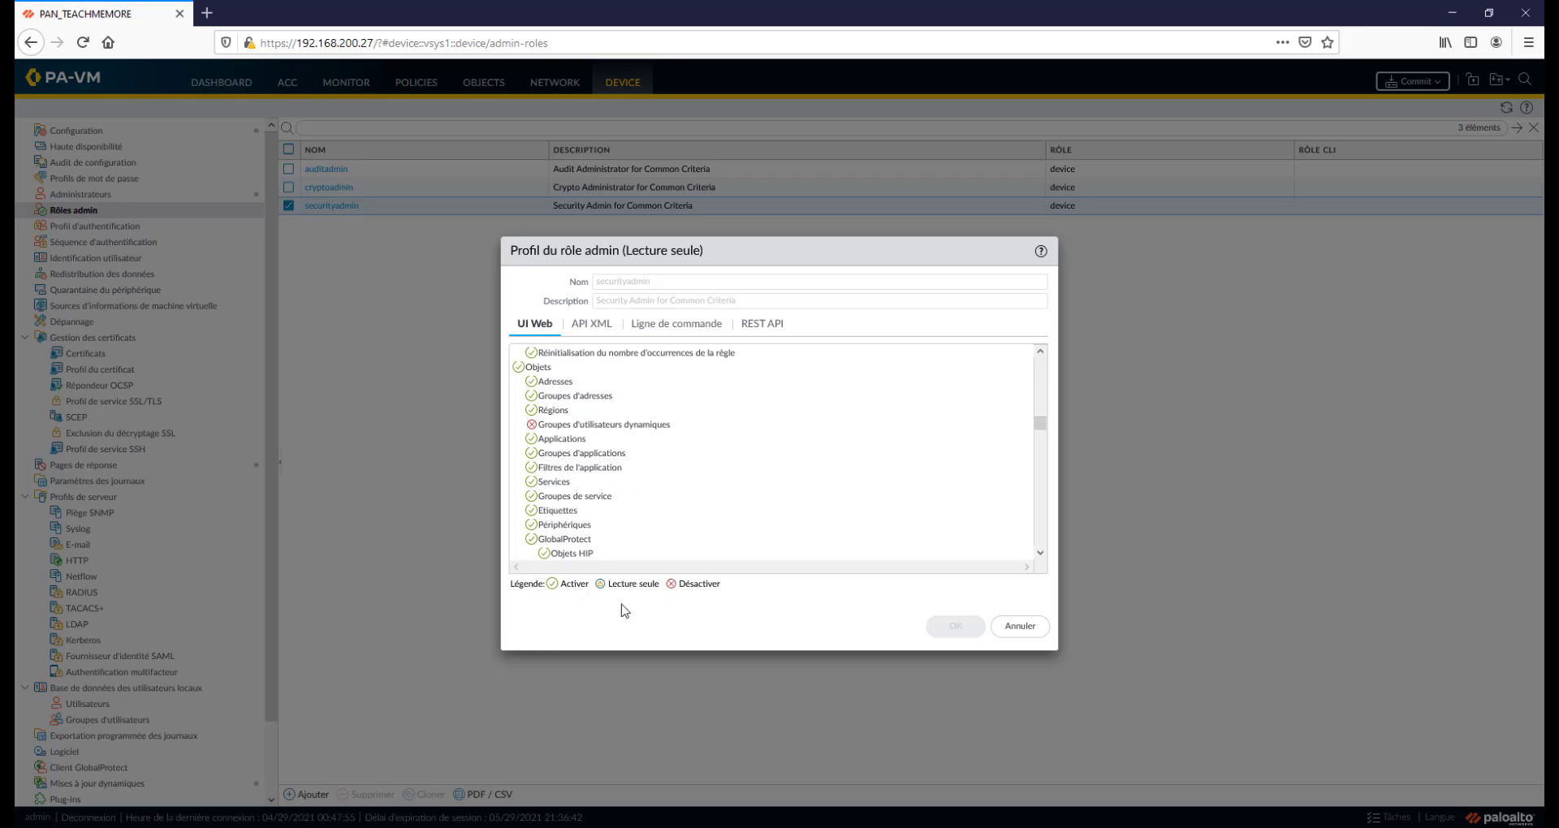
pyautogui.moveTo(660, 586); pyautogui.dragTo(604, 591)
pyautogui.click(736, 593)
pyautogui.scroll(-5, 560, 520)
pyautogui.scroll(-10, 560, 520)
pyautogui.scroll(-3, 566, 539)
pyautogui.click(663, 324)
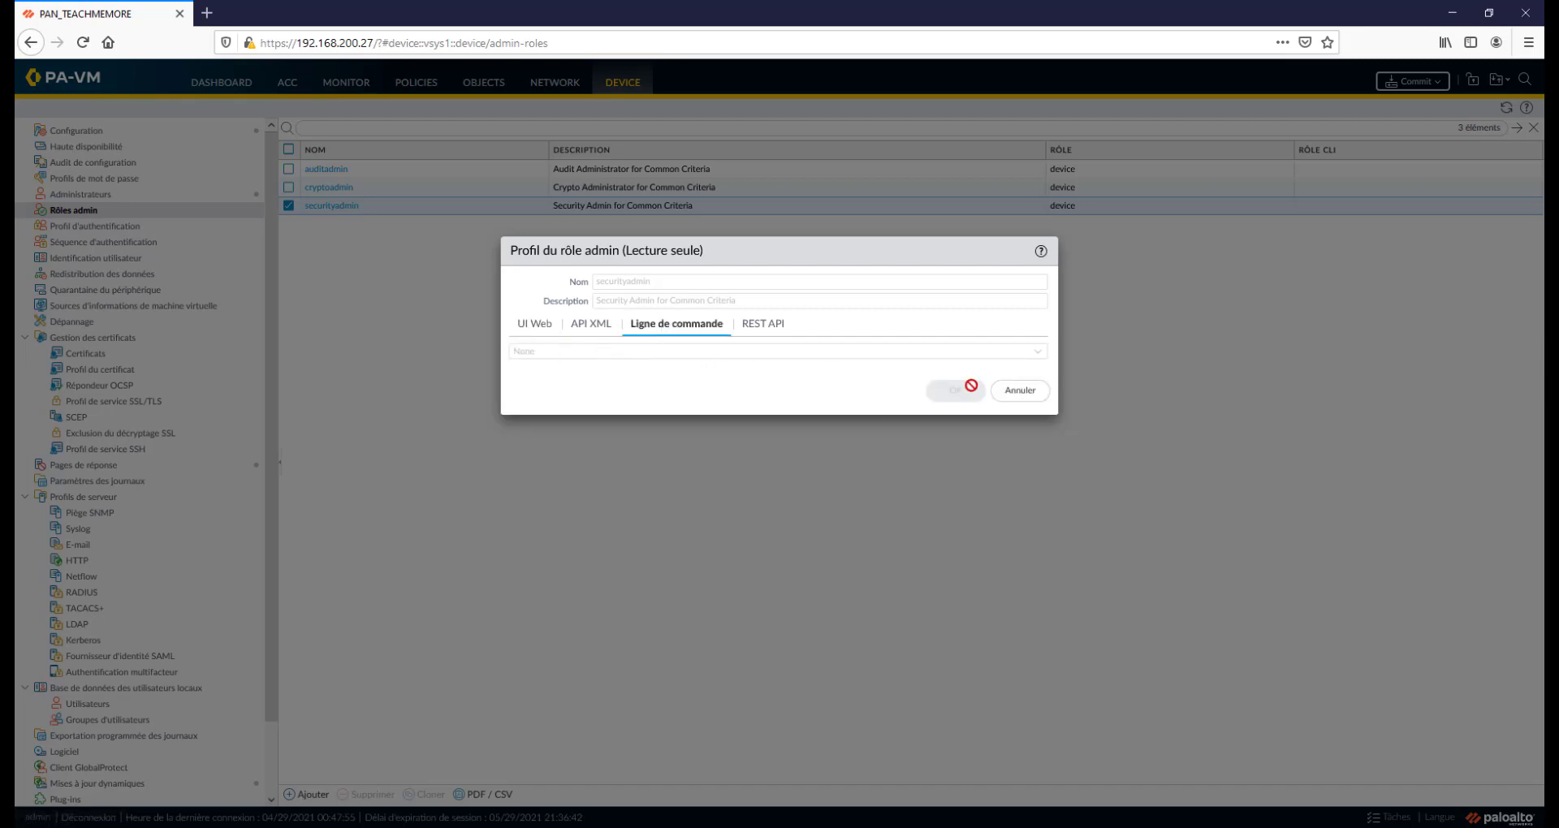
pyautogui.click(1021, 396)
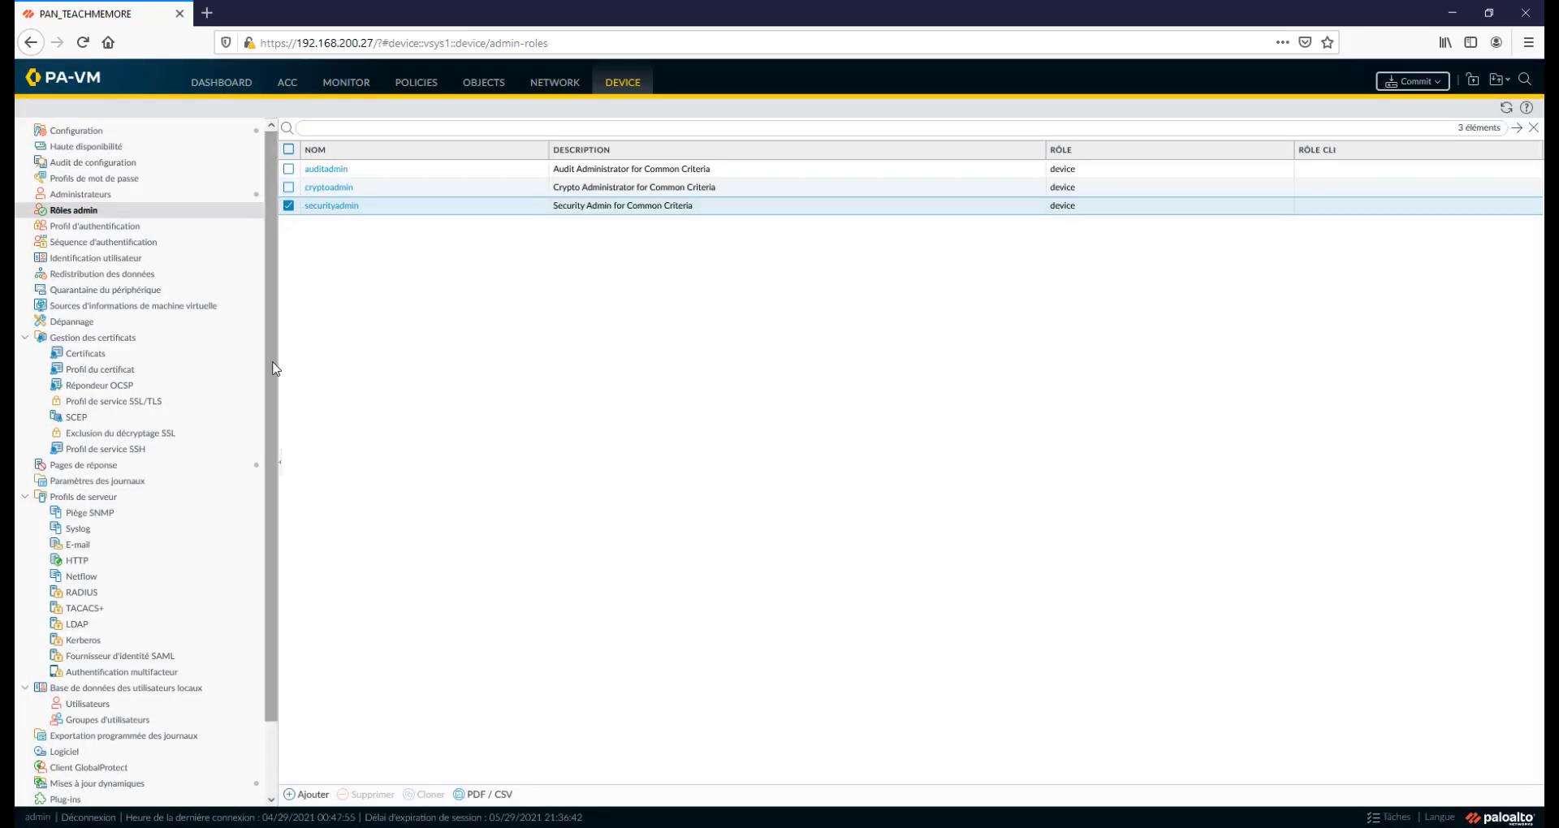
# Add a new admin role profile named "admin" with the description "admin teachmemore"
pyautogui.click(310, 794)
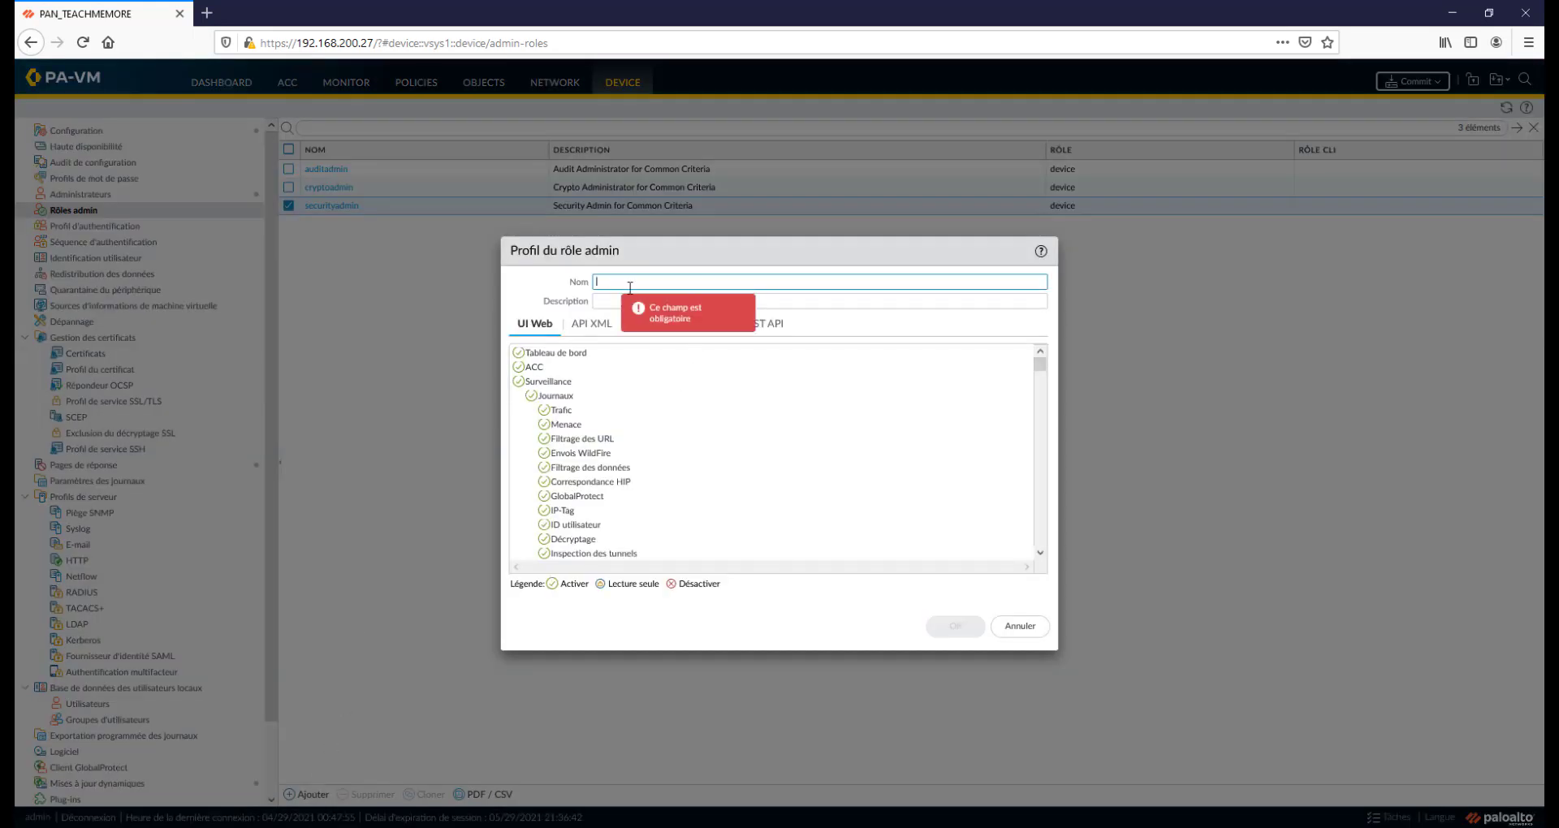
pyautogui.write('admin')
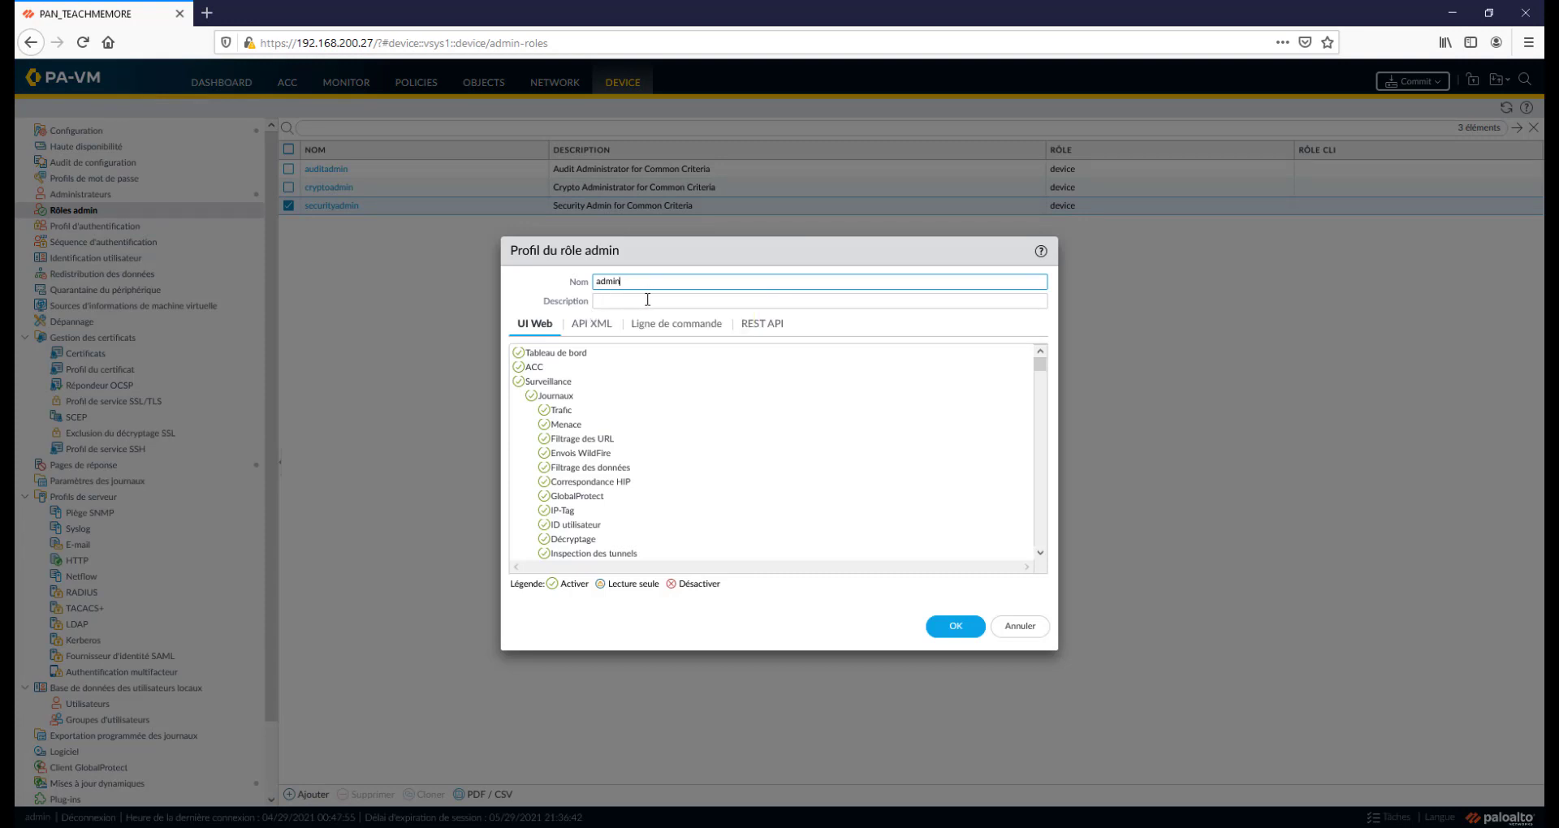
pyautogui.click(652, 298)
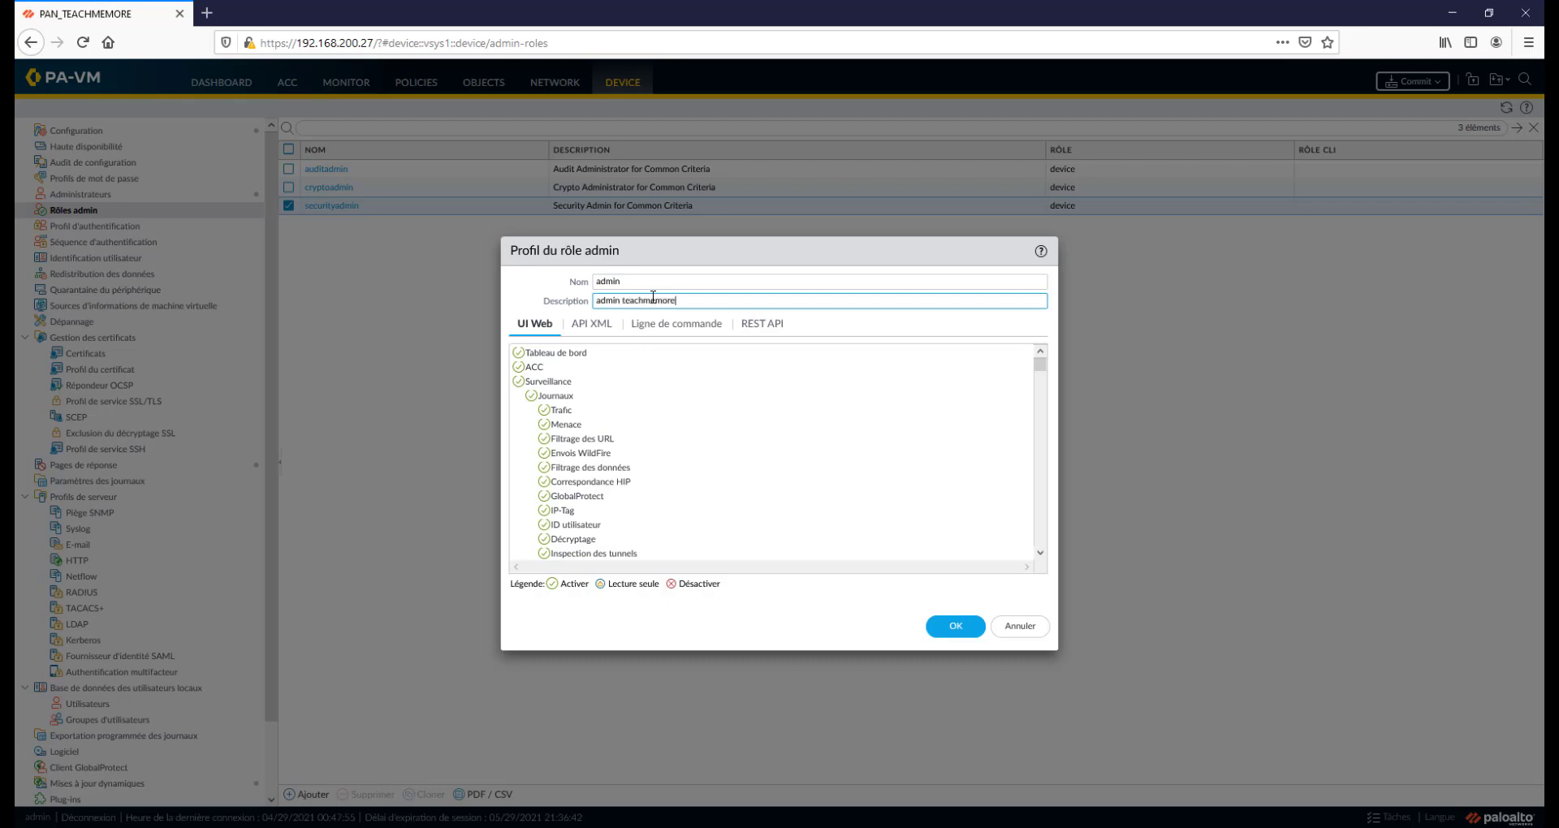
# Review the new role's web interface permissions and the available command-line roles, leaving the command-line role at None
pyautogui.scroll(-10, 646, 479)
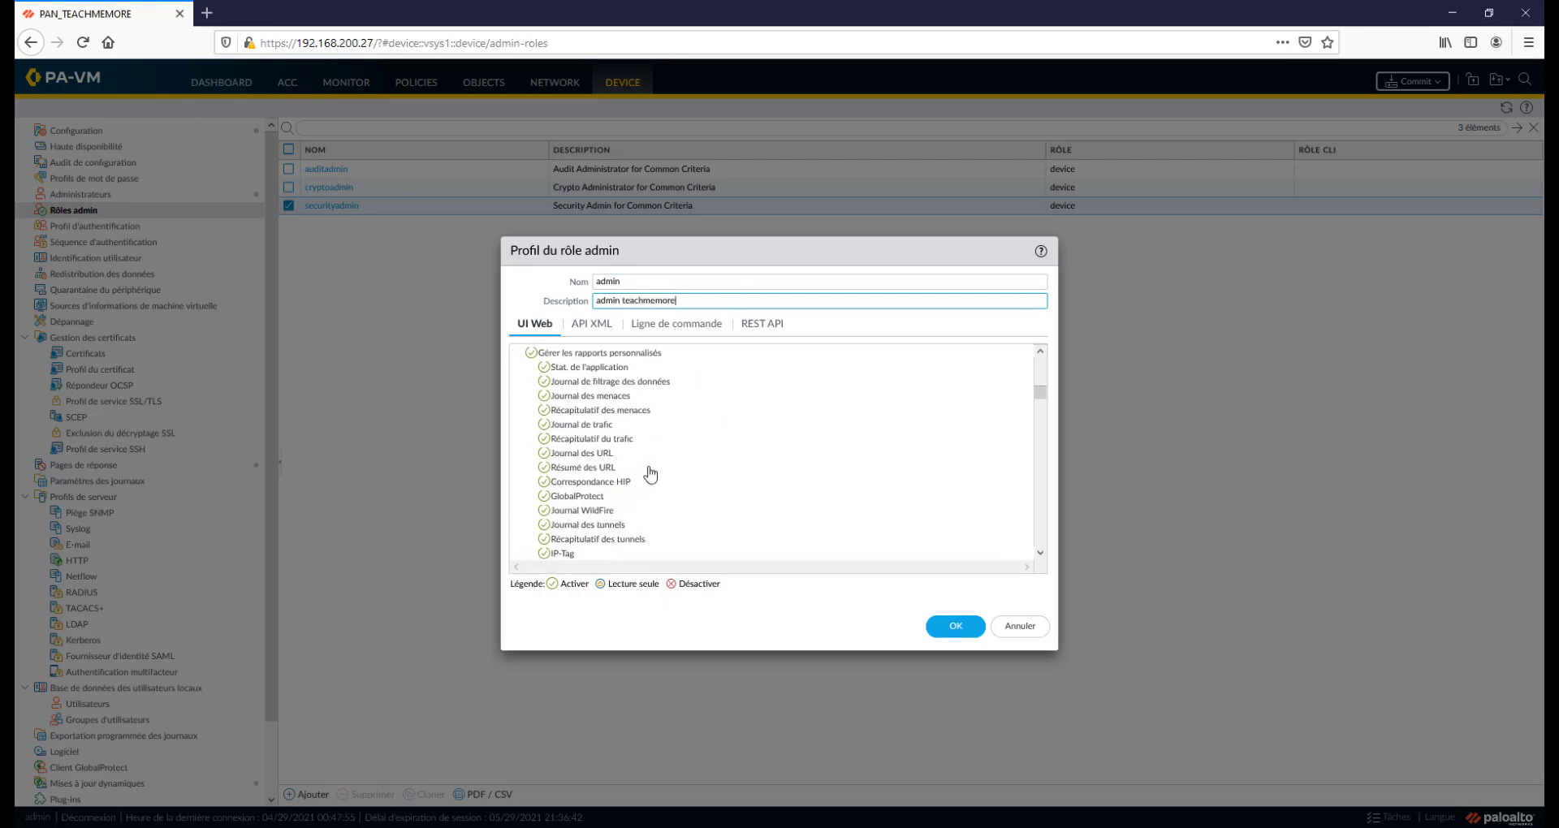
pyautogui.scroll(-15, 639, 487)
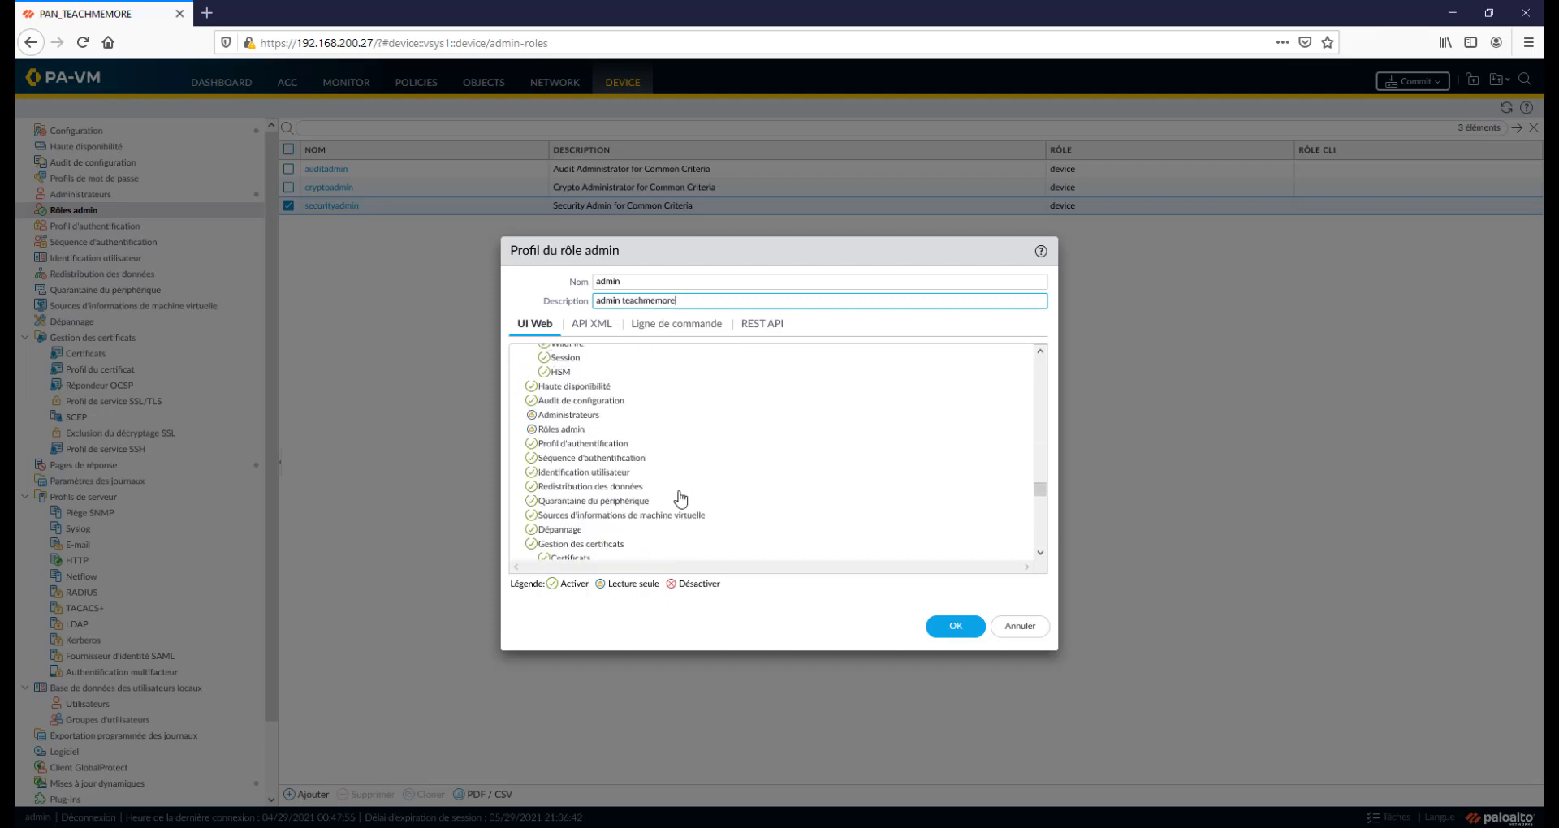
pyautogui.scroll(-10, 696, 519)
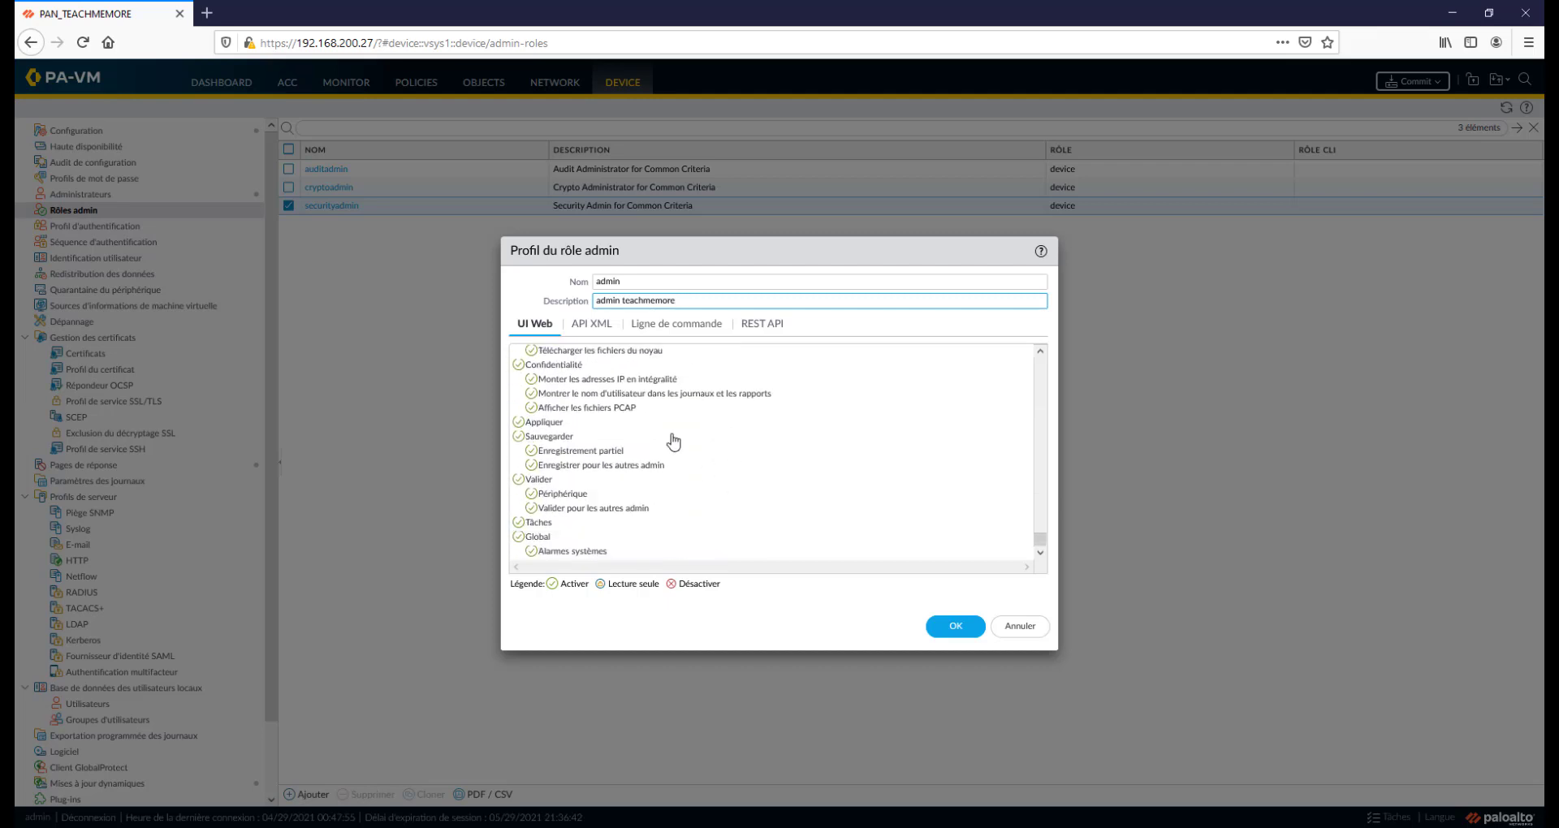
pyautogui.click(678, 325)
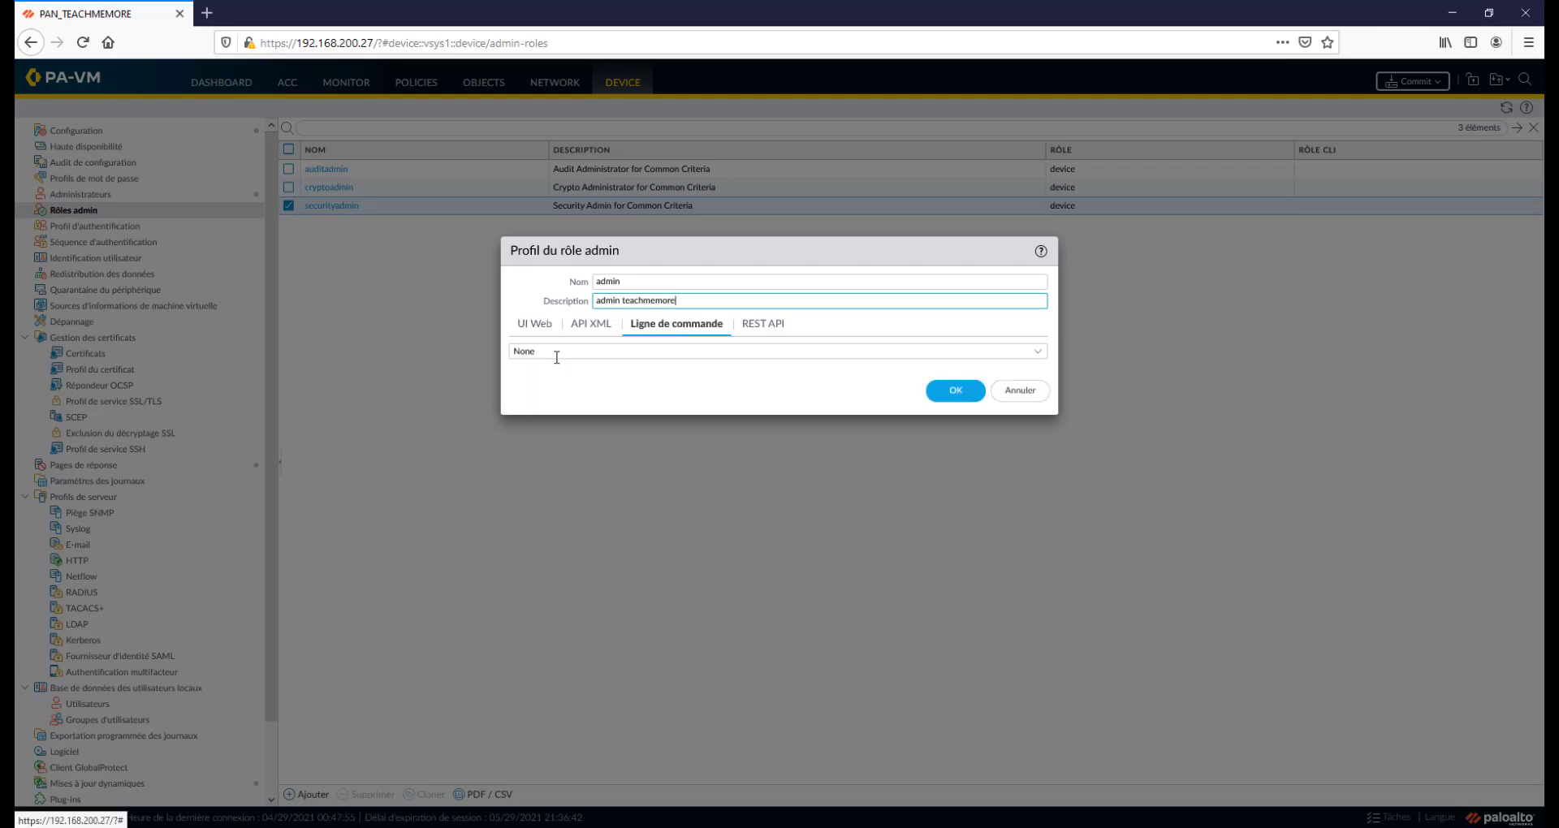
pyautogui.click(1039, 353)
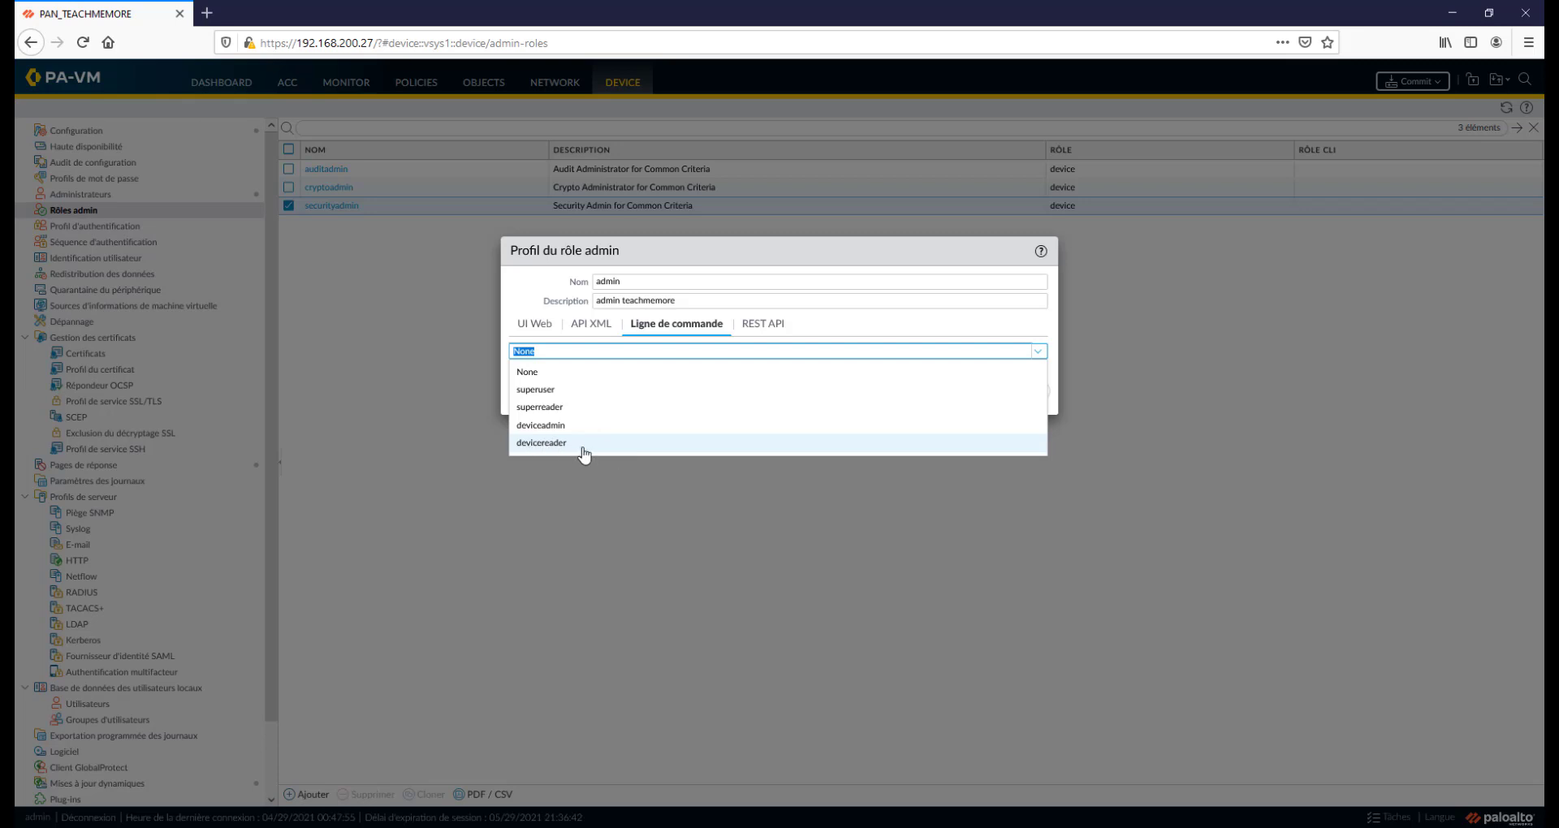
pyautogui.click(533, 294)
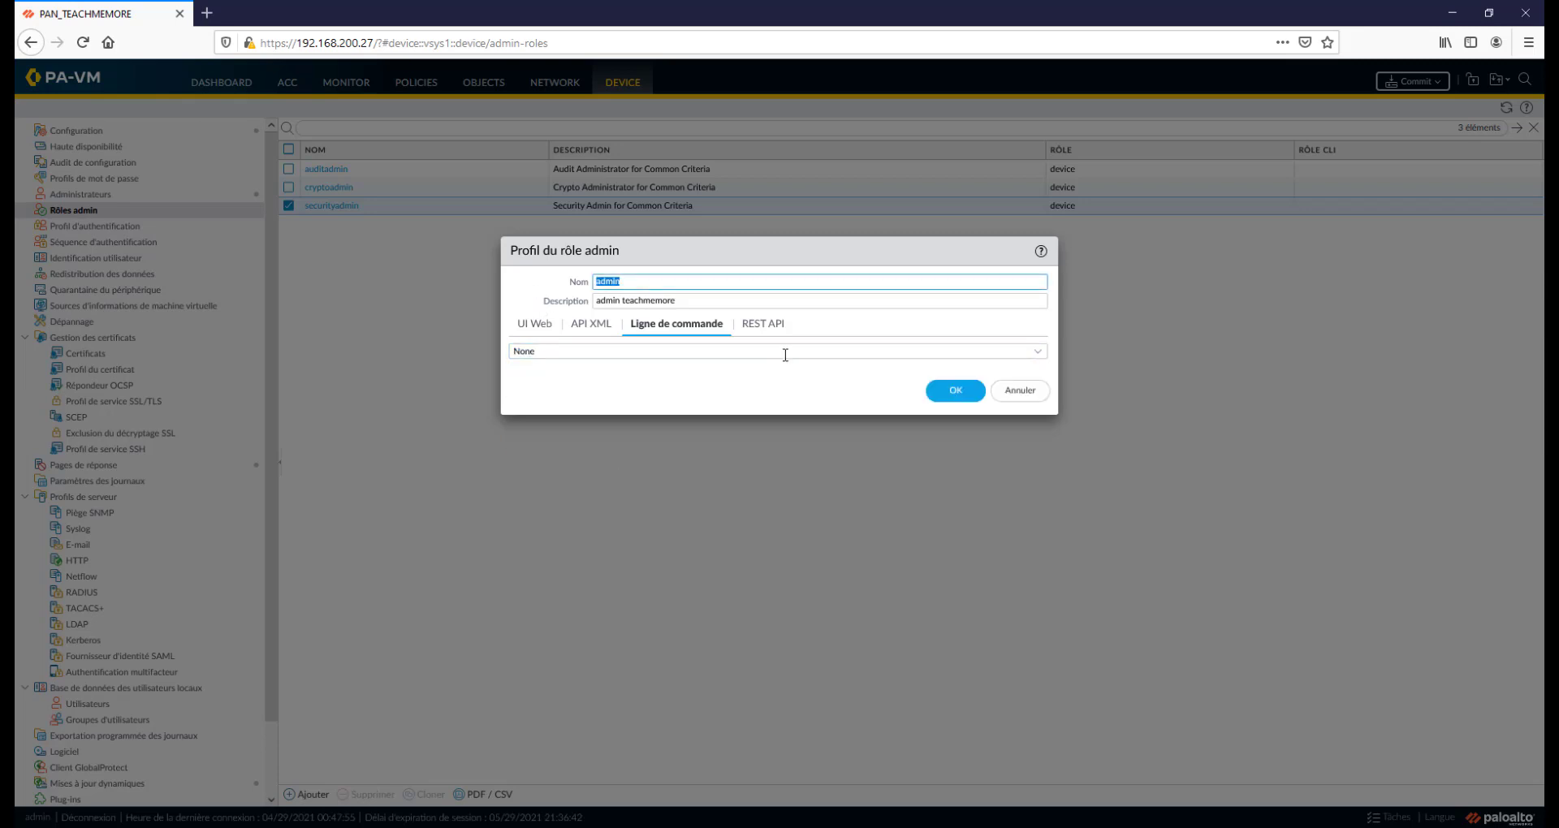
# Review the new role's REST API permissions and save the admin role profile
pyautogui.click(762, 324)
pyautogui.scroll(-6, 660, 491)
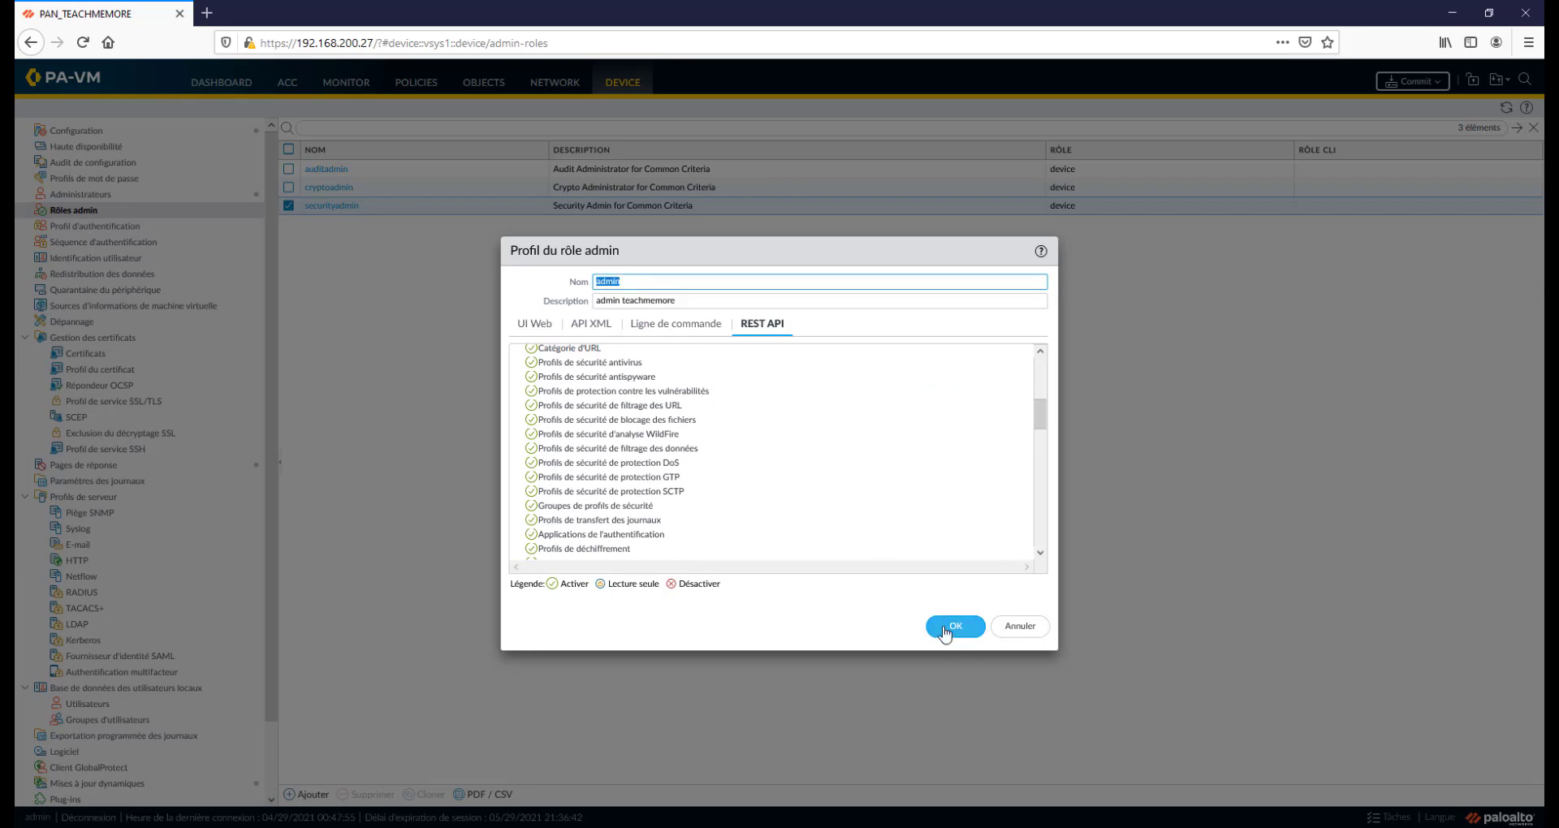
pyautogui.click(650, 282)
pyautogui.scroll(-10, 895, 552)
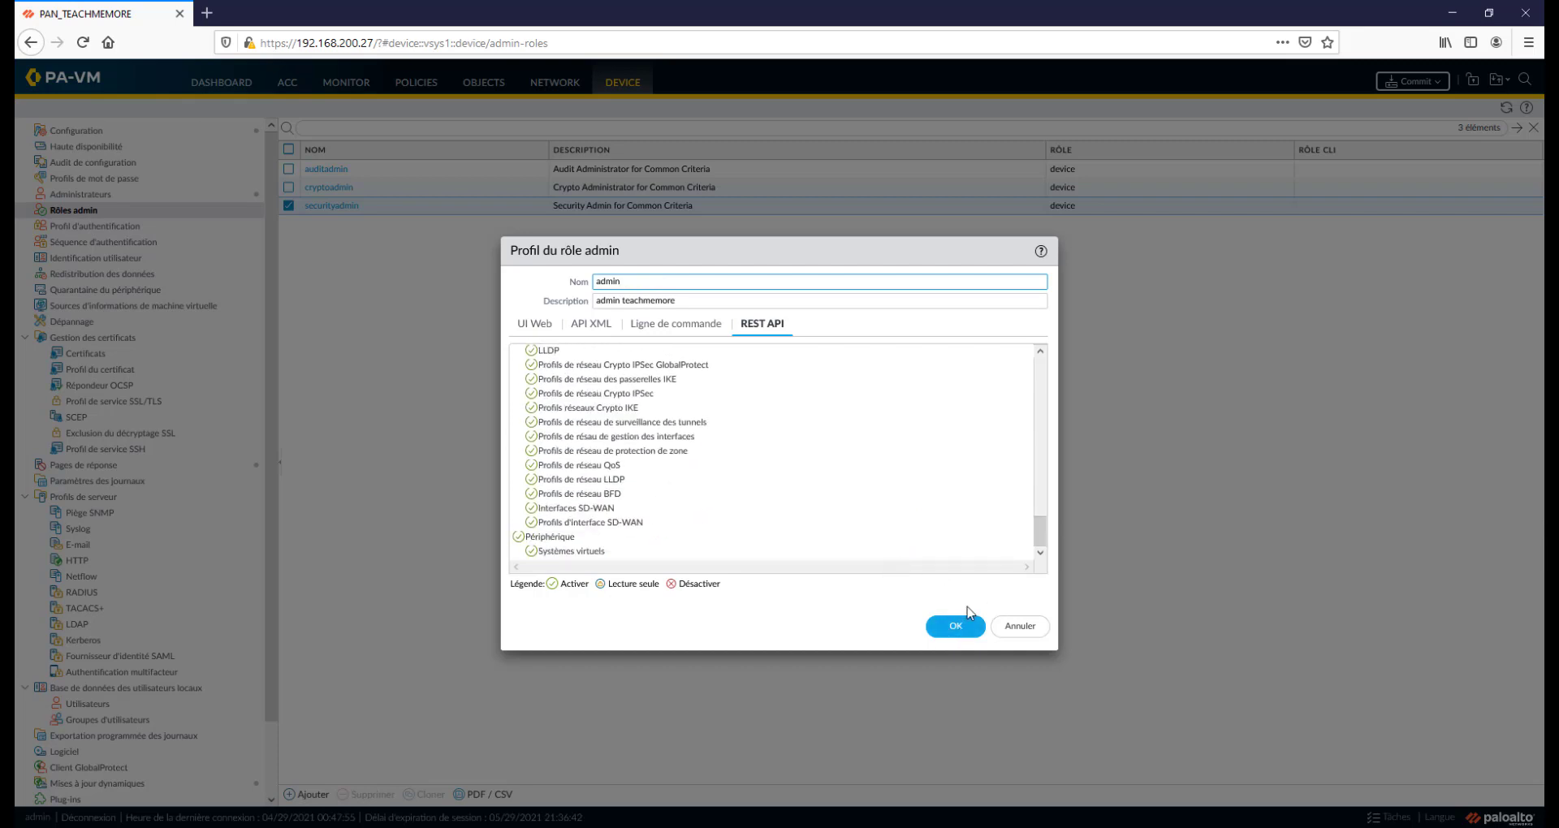
pyautogui.click(954, 637)
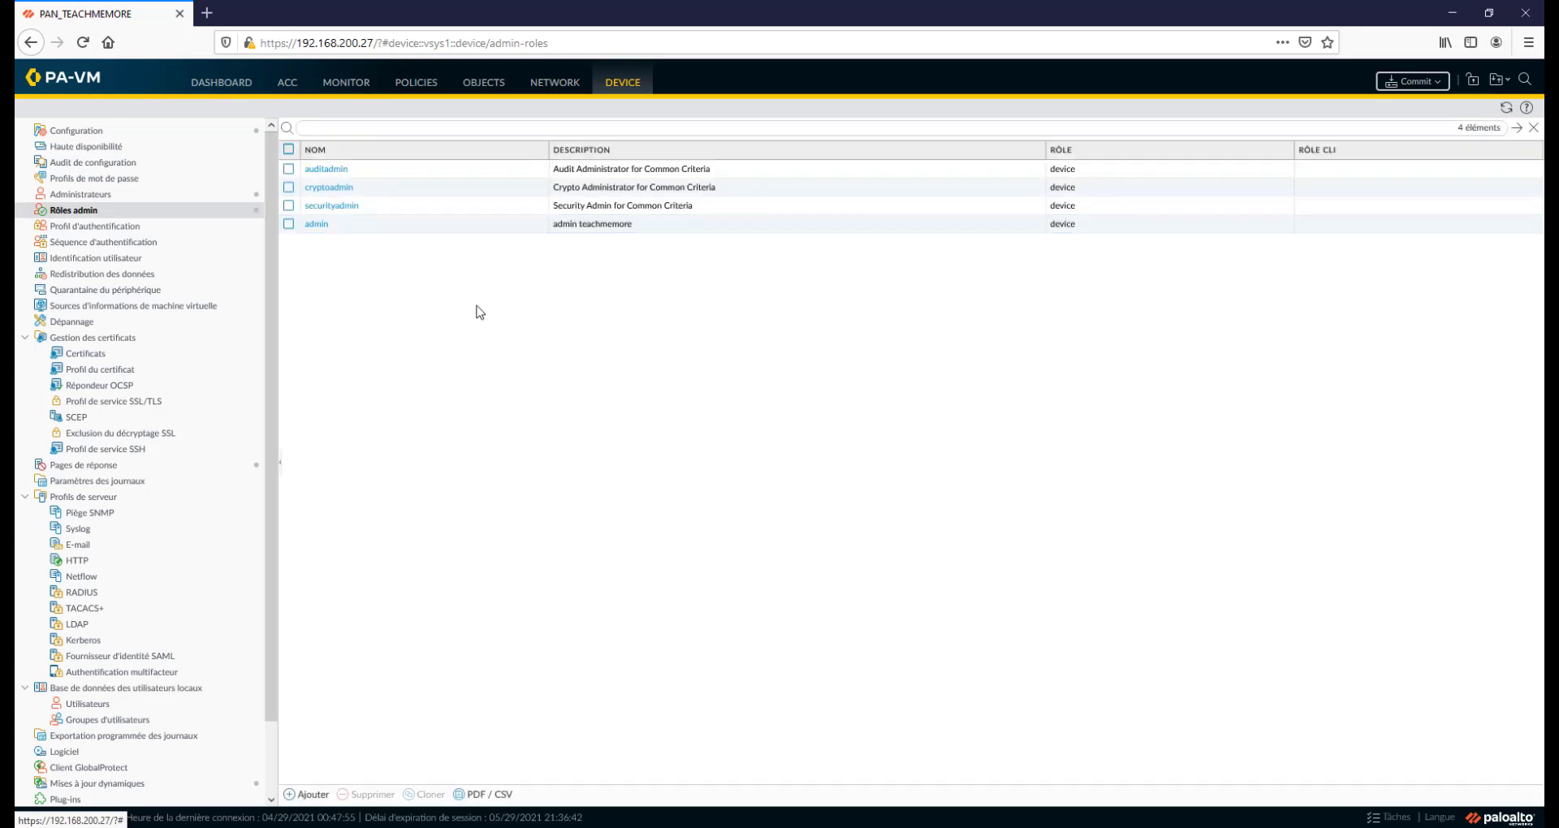
# Rename the custom "admin" role profile as "admin-super-superadmin" and save it
pyautogui.click(99, 197)
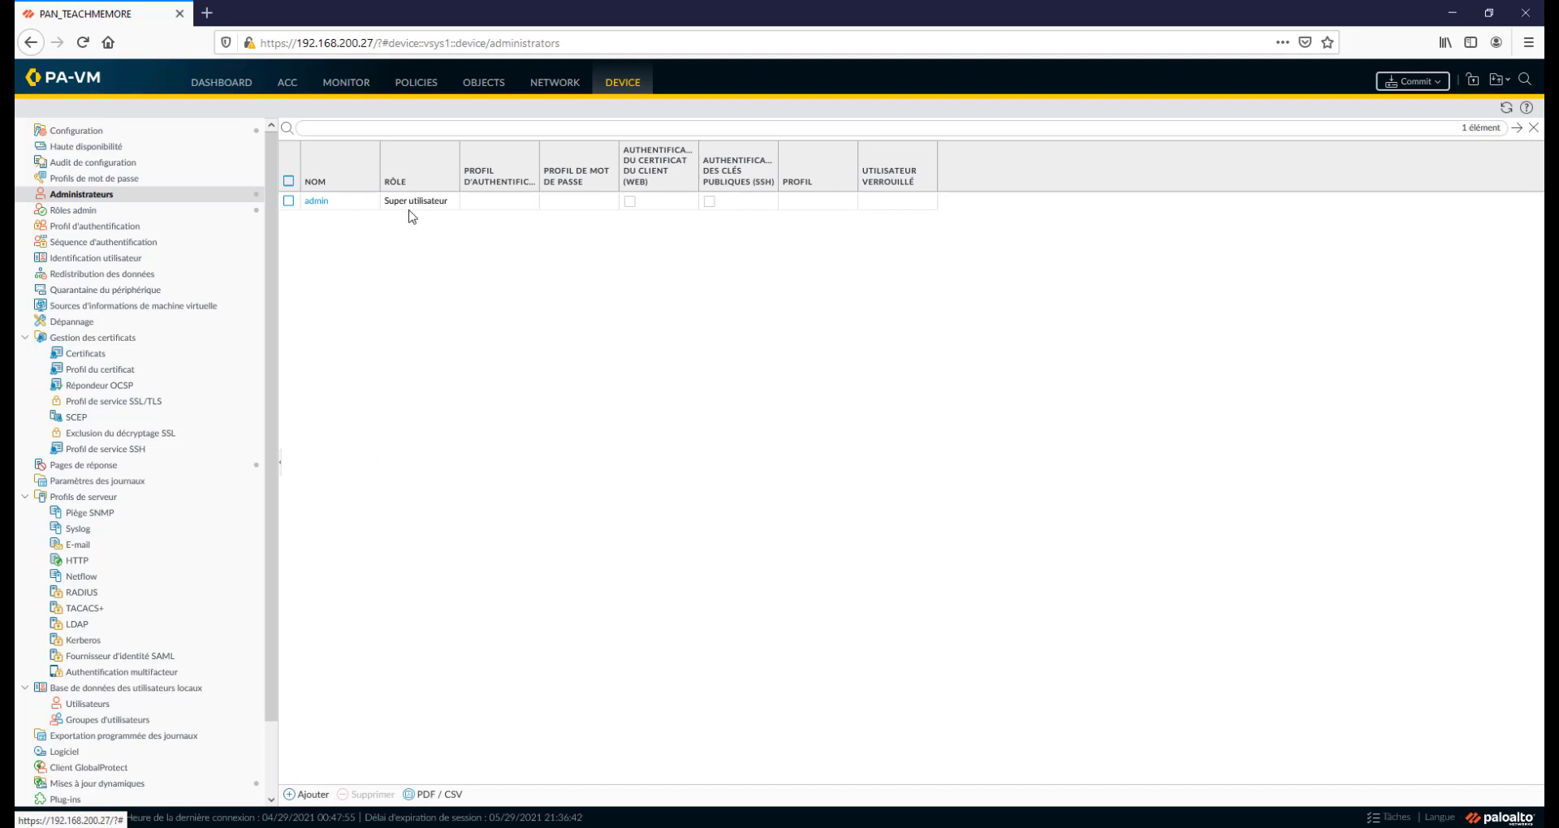
pyautogui.click(81, 210)
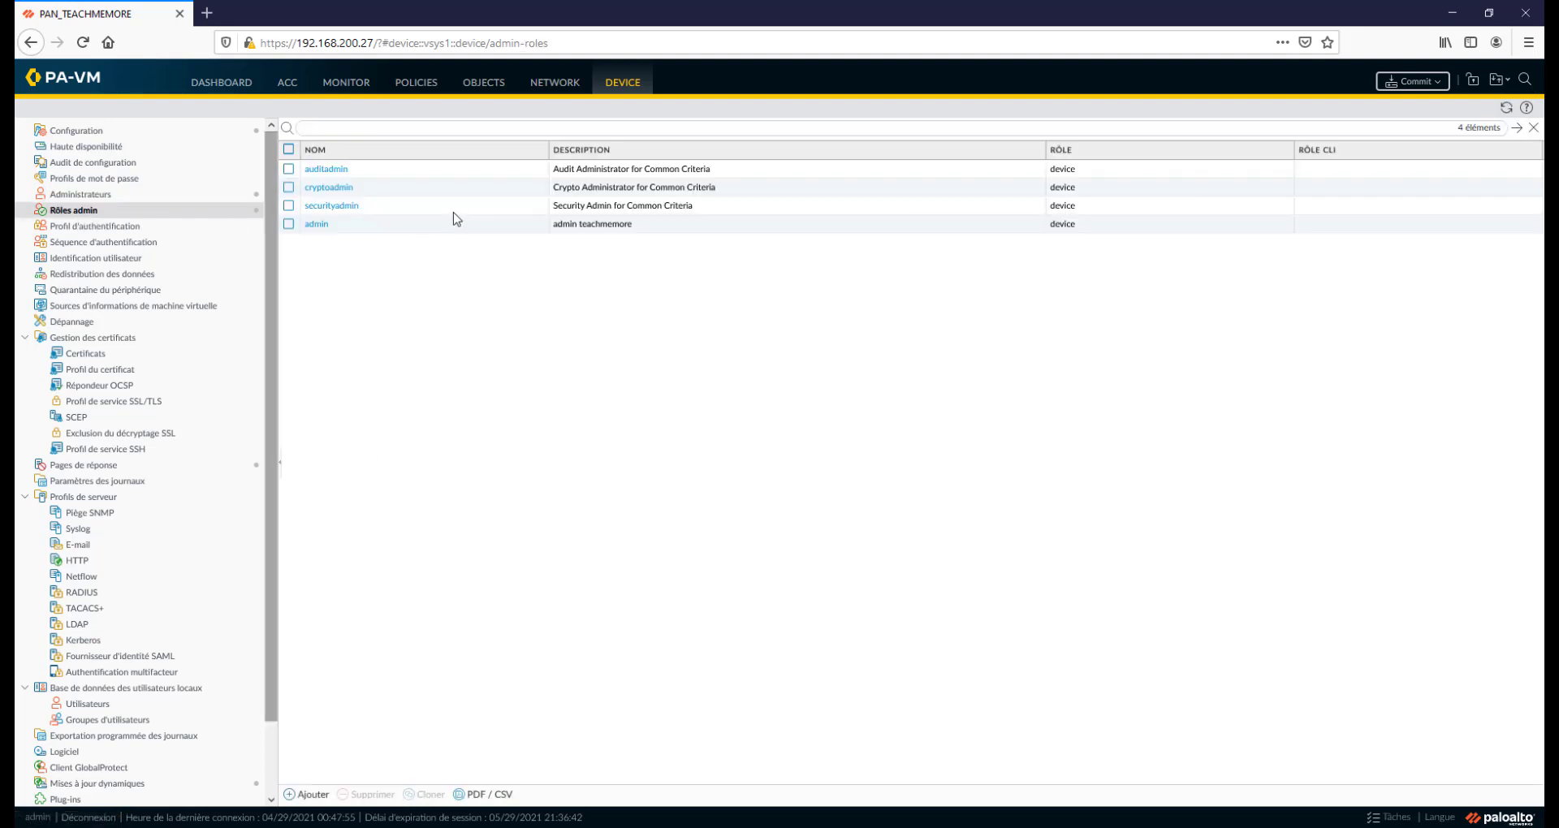
pyautogui.click(316, 224)
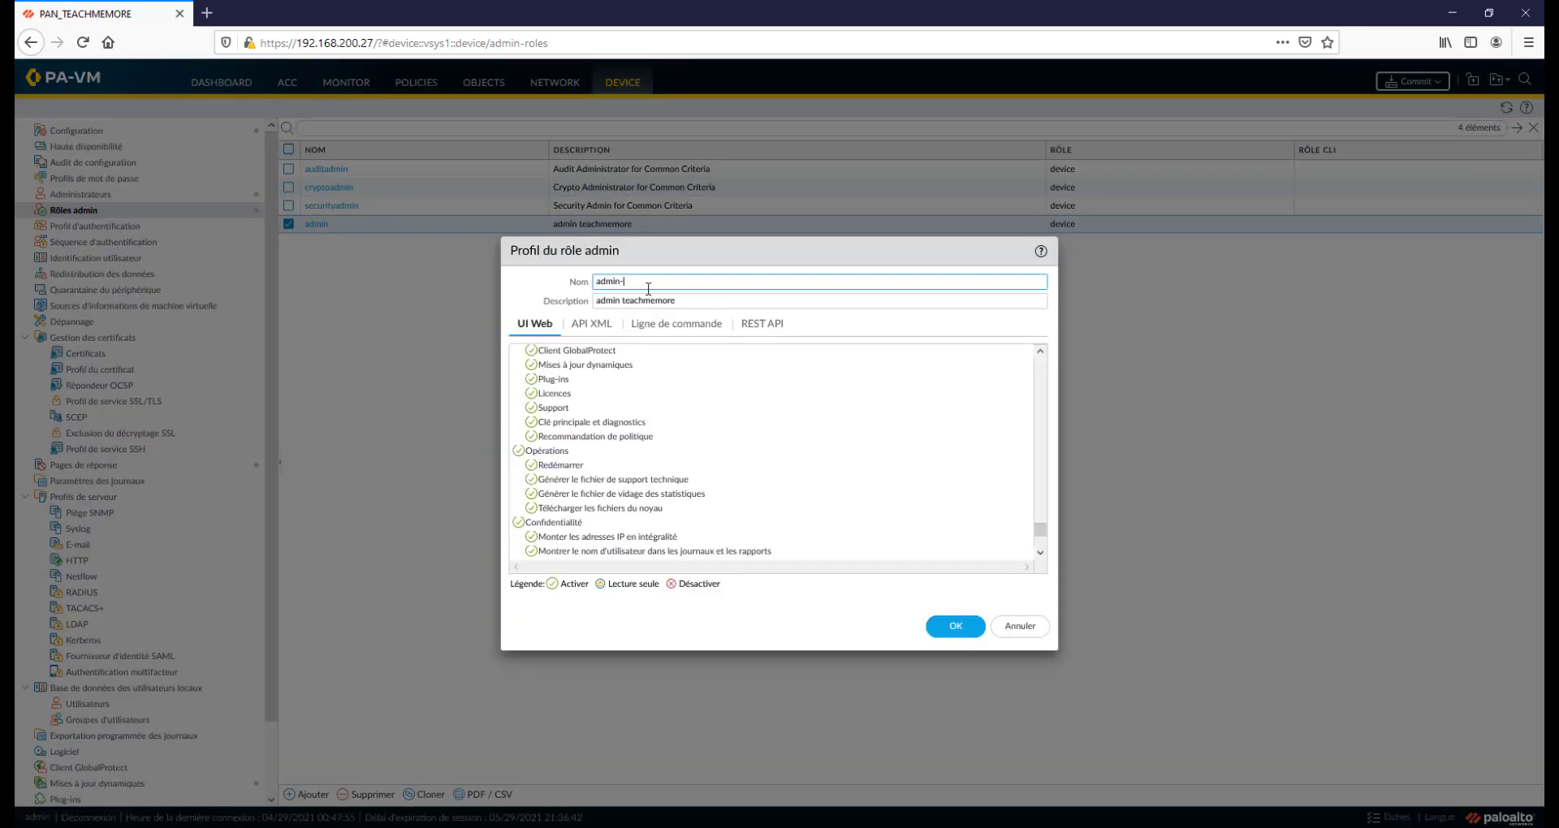
pyautogui.write('-rôle')
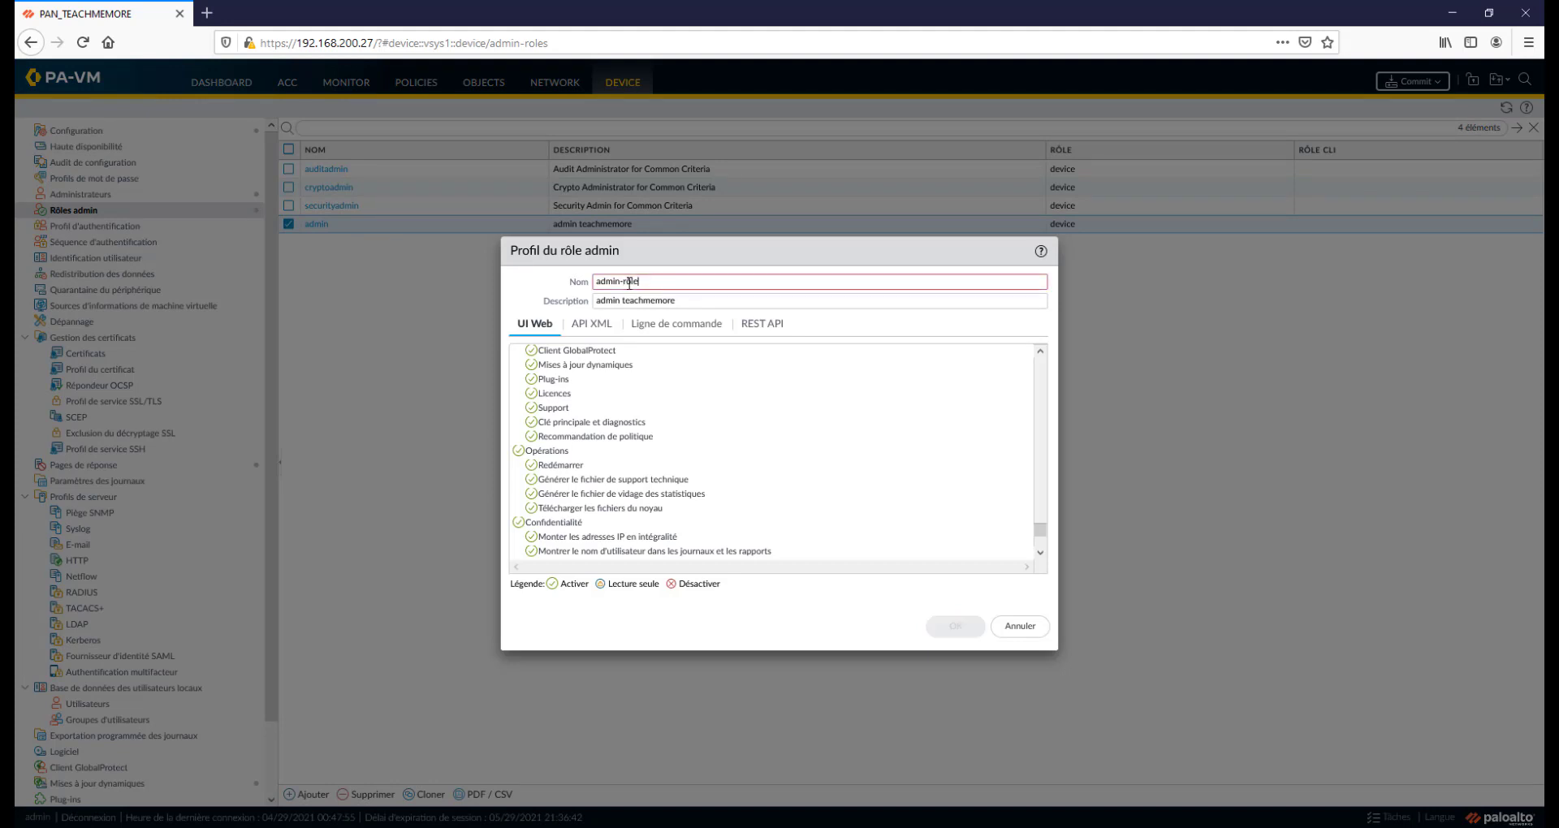
pyautogui.press('BackSpace')
pyautogui.press('BackSpace')
pyautogui.press('BackSpace')
pyautogui.press('BackSpace')
pyautogui.write('super-superadmin')
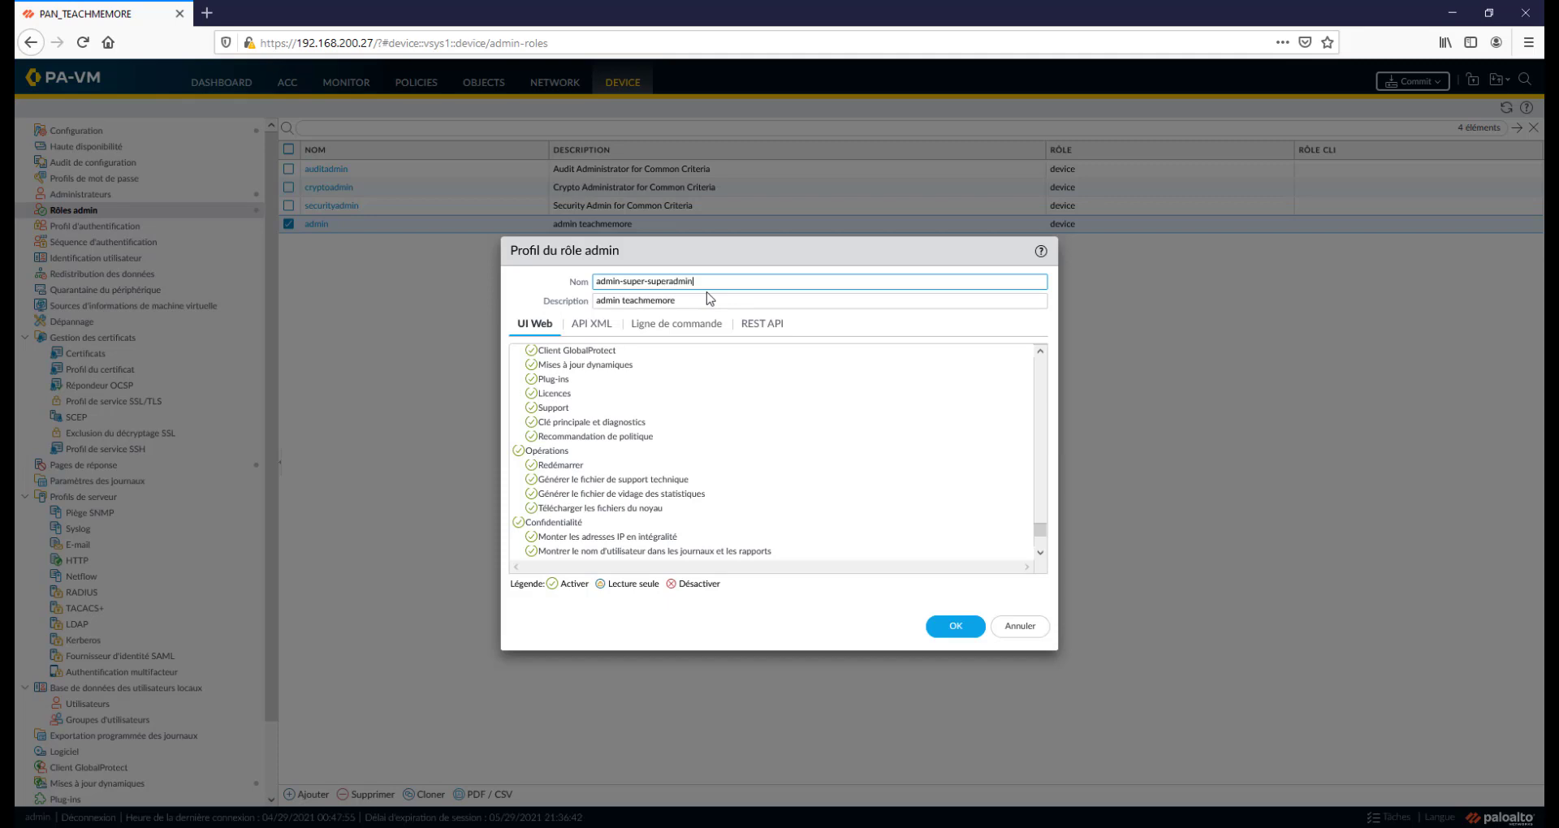
pyautogui.click(956, 627)
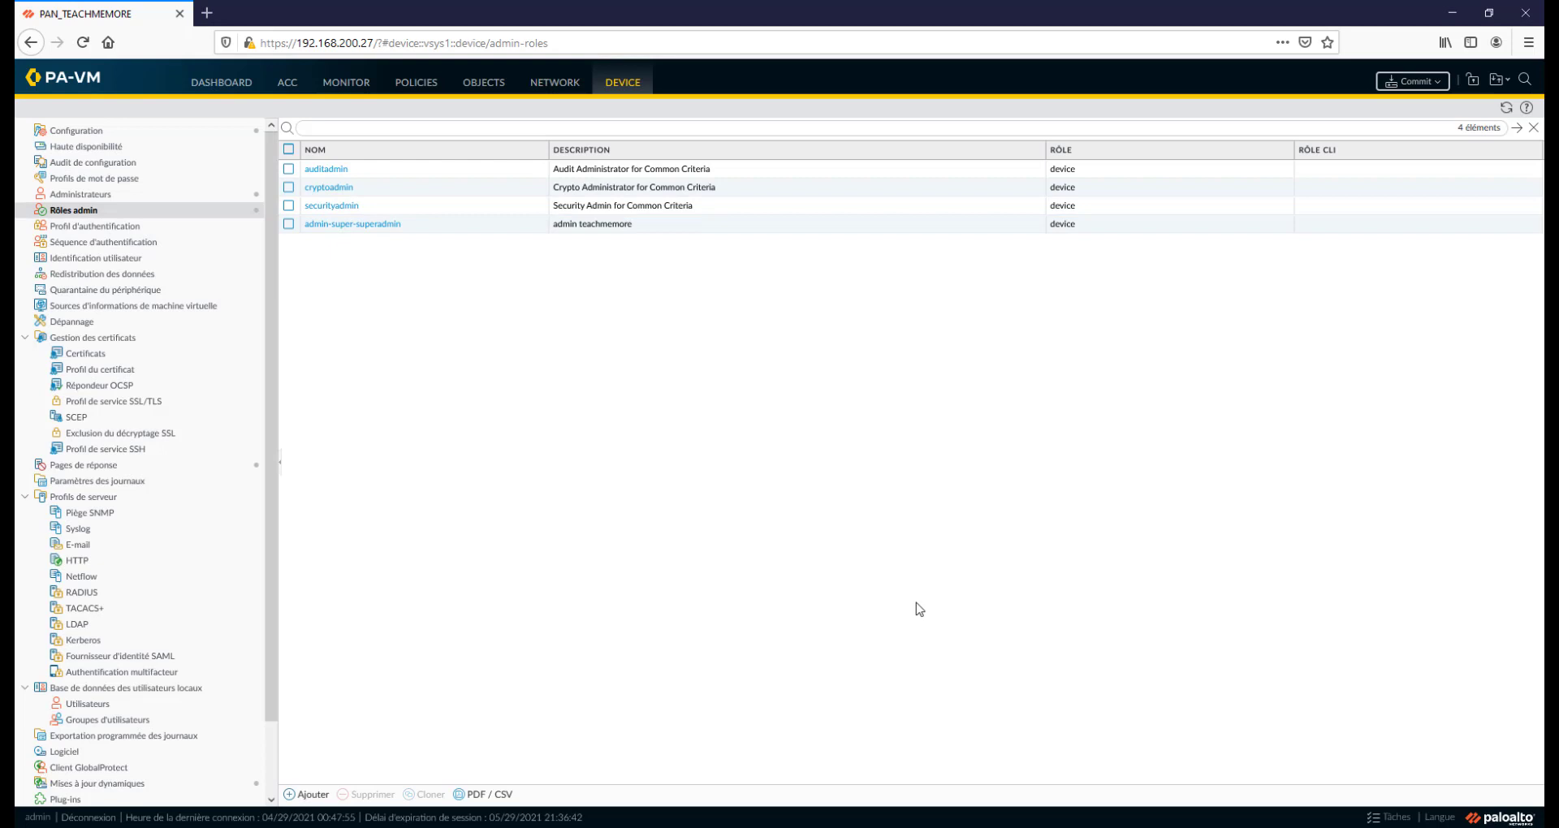
# Add a new administrator account named "teachmemore" and enter and confirm its account password
pyautogui.click(82, 196)
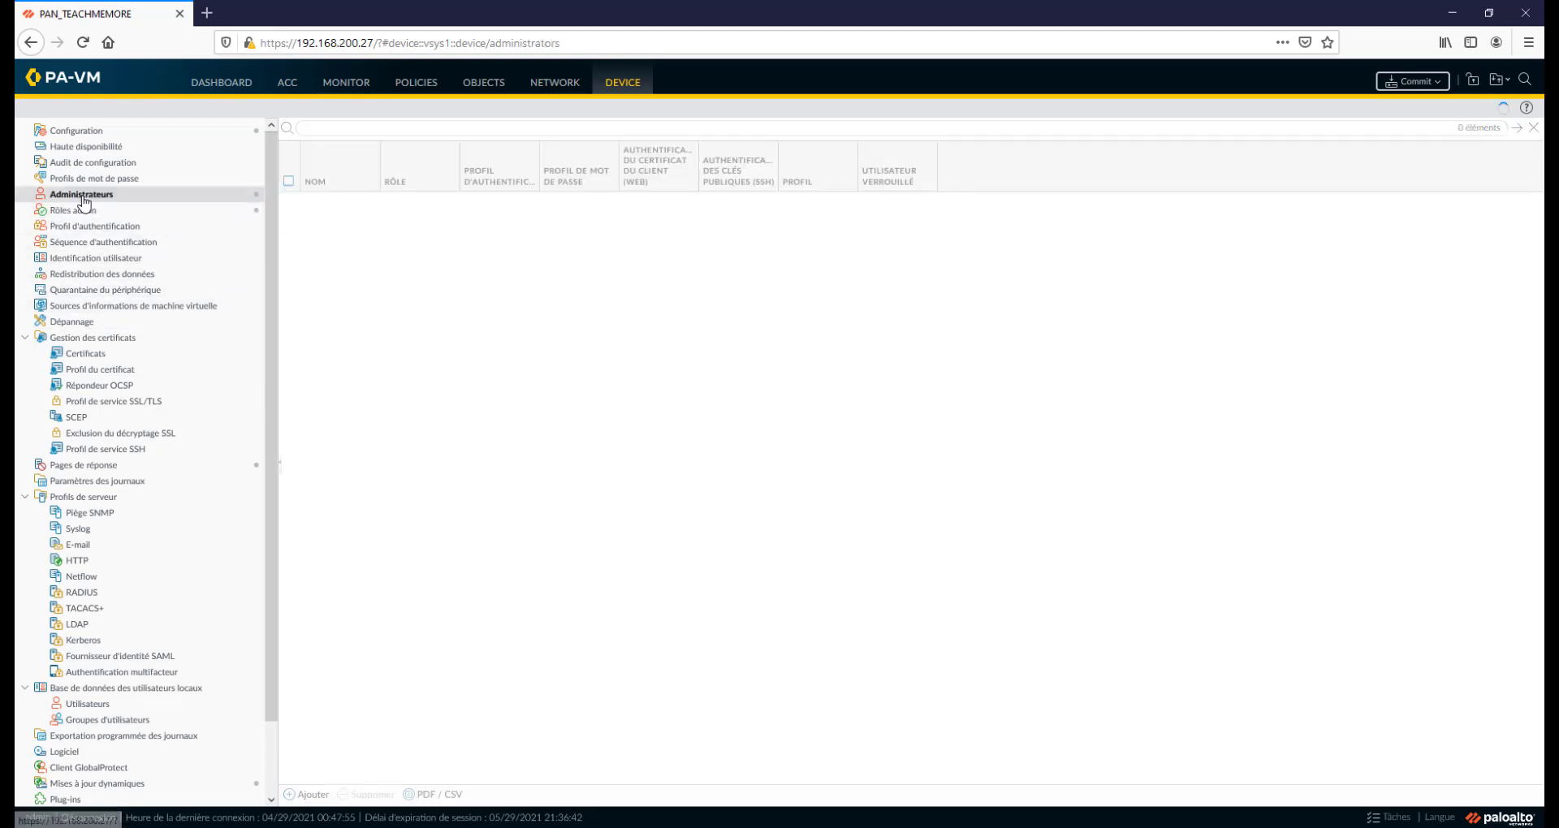
pyautogui.click(309, 795)
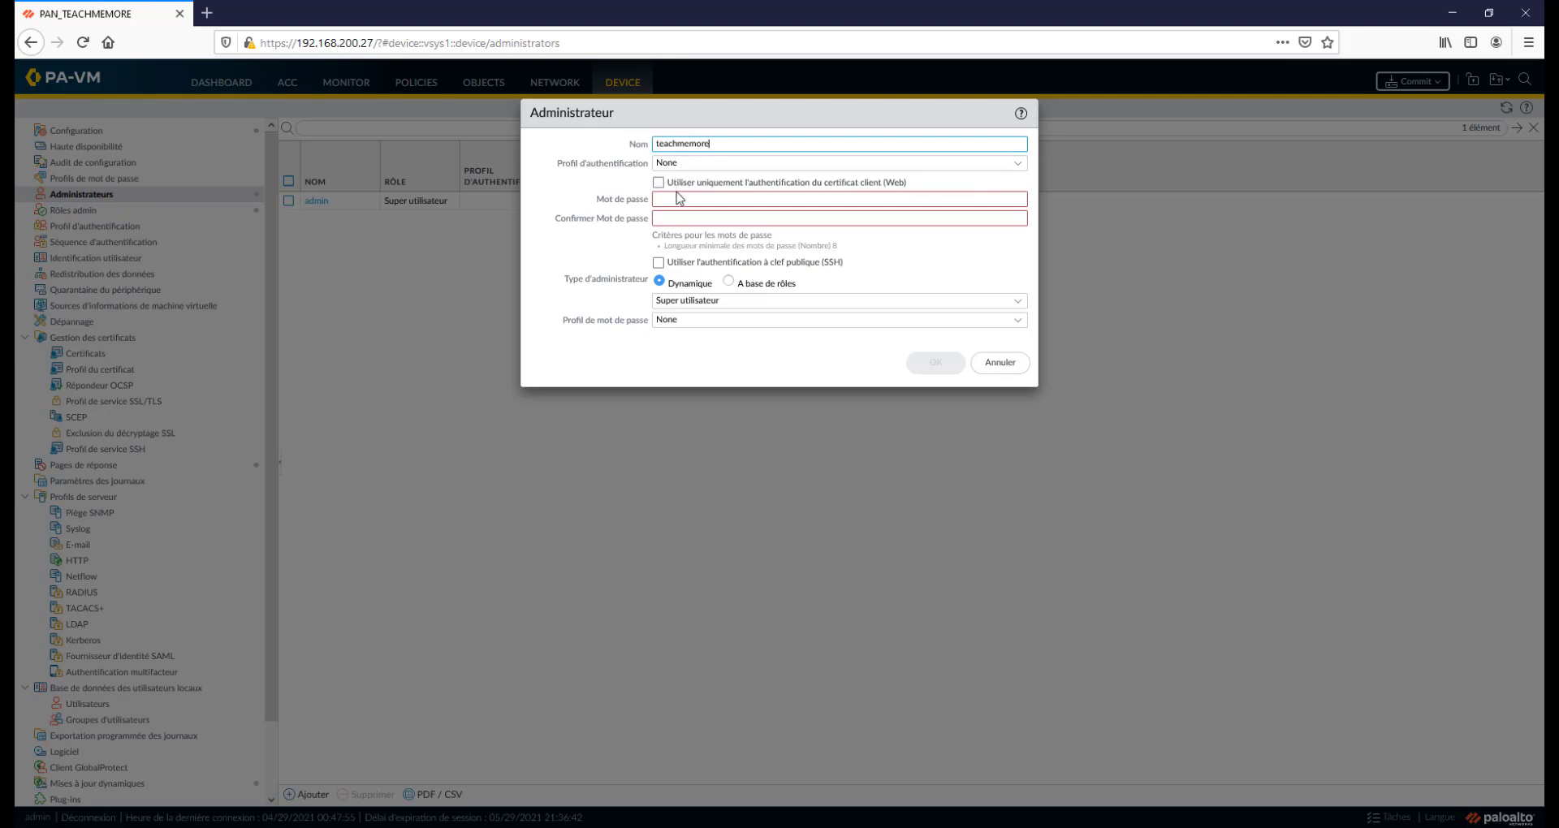
pyautogui.click(682, 196)
pyautogui.write('••')
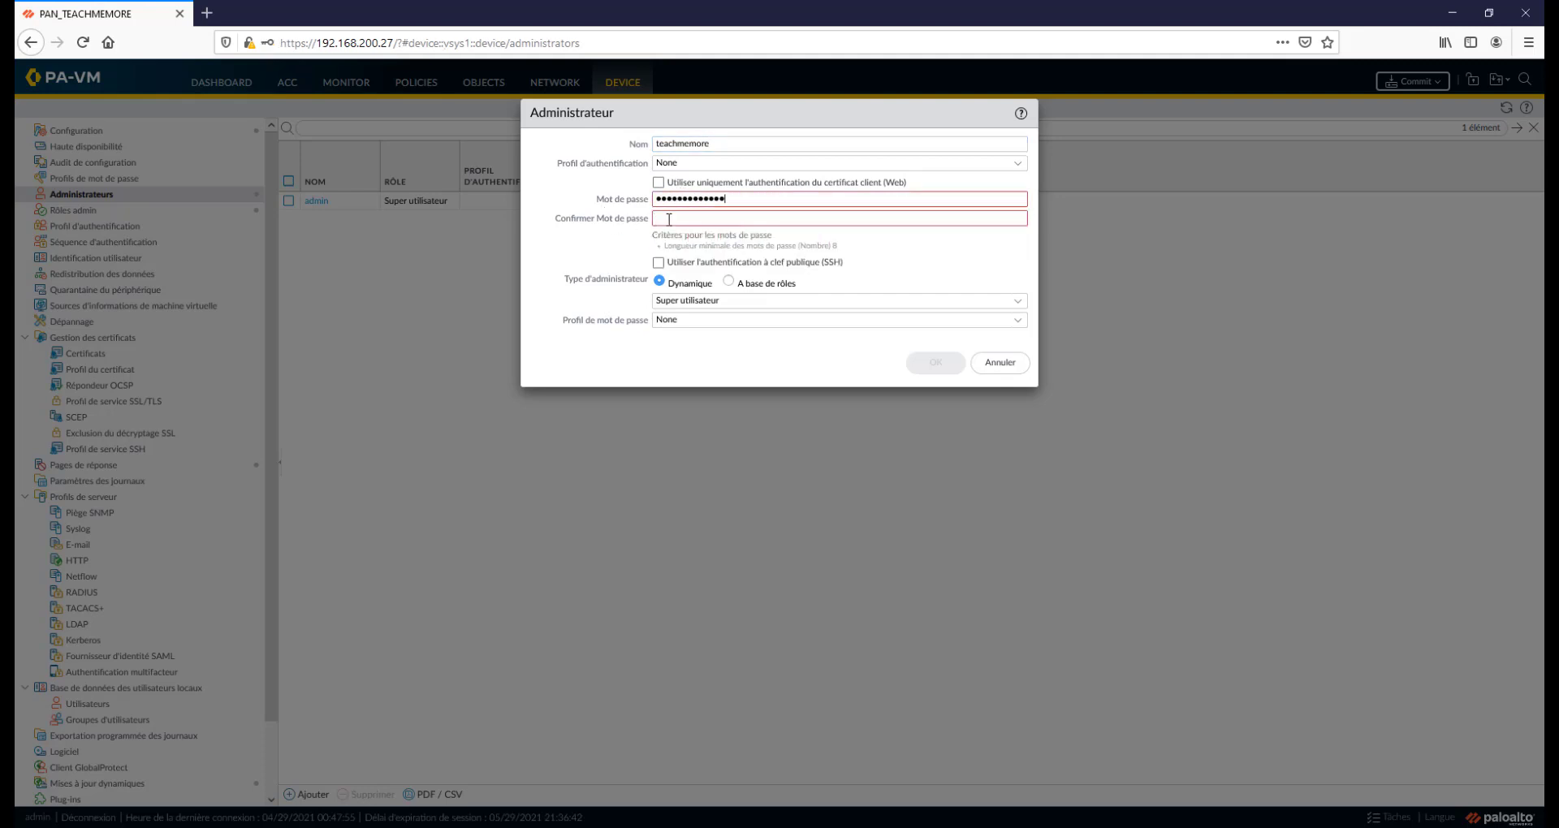
pyautogui.click(665, 219)
pyautogui.write('•••')
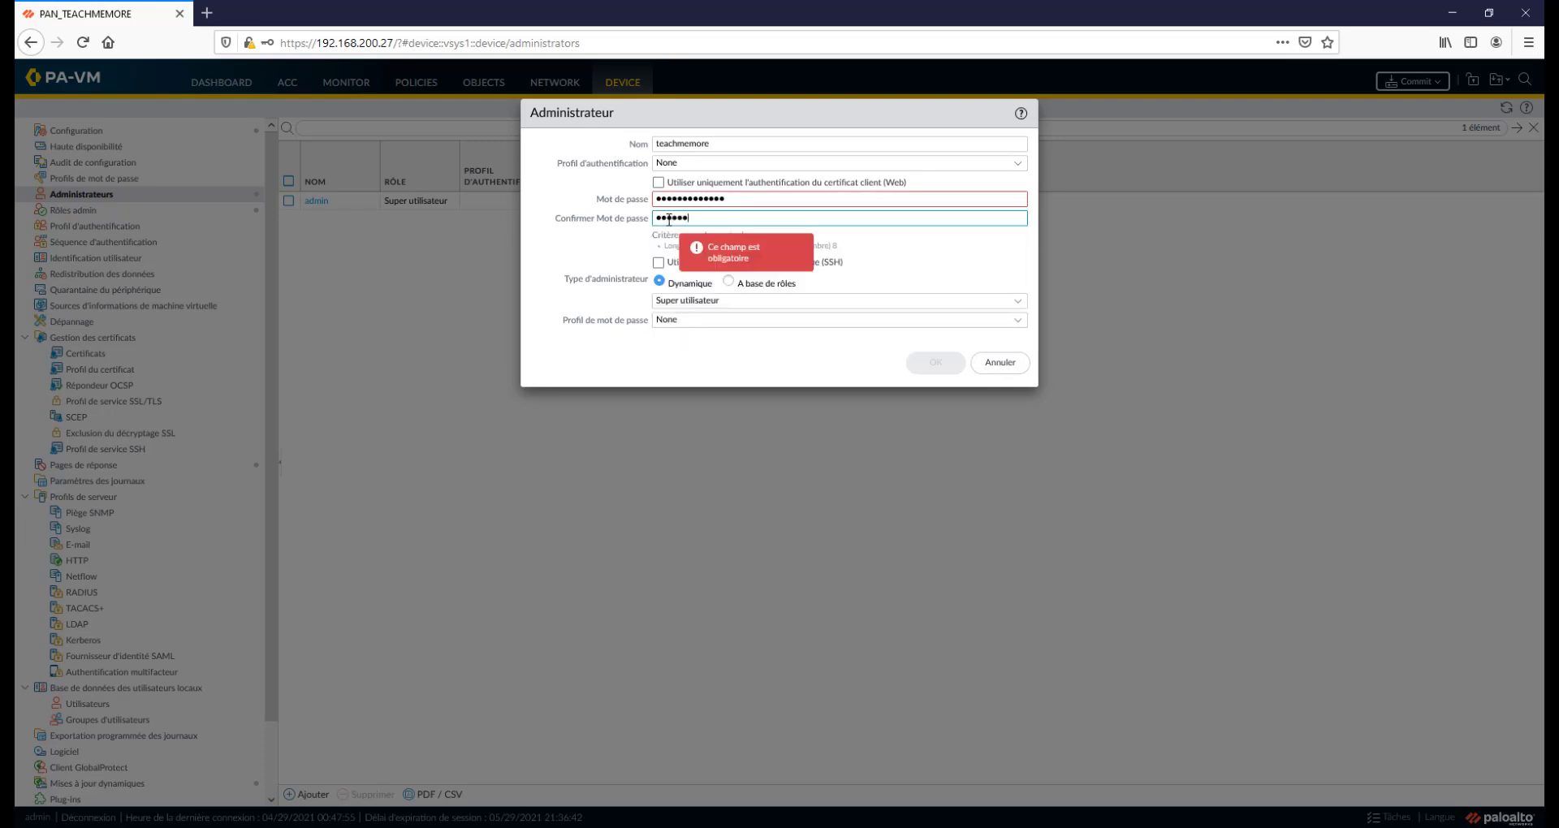
pyautogui.write('••••••••••')
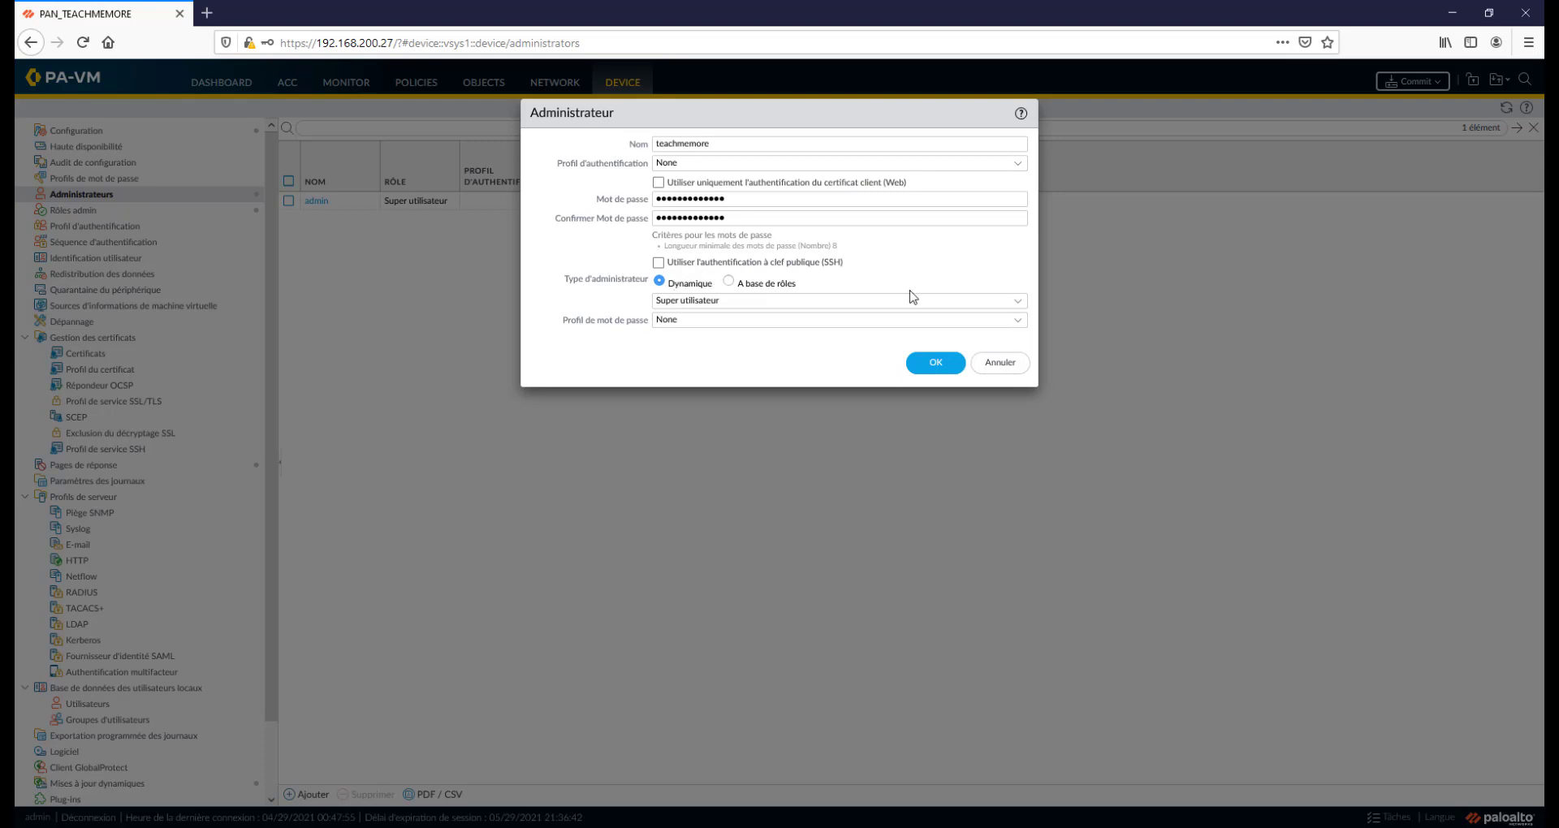
pyautogui.click(657, 263)
pyautogui.click(708, 282)
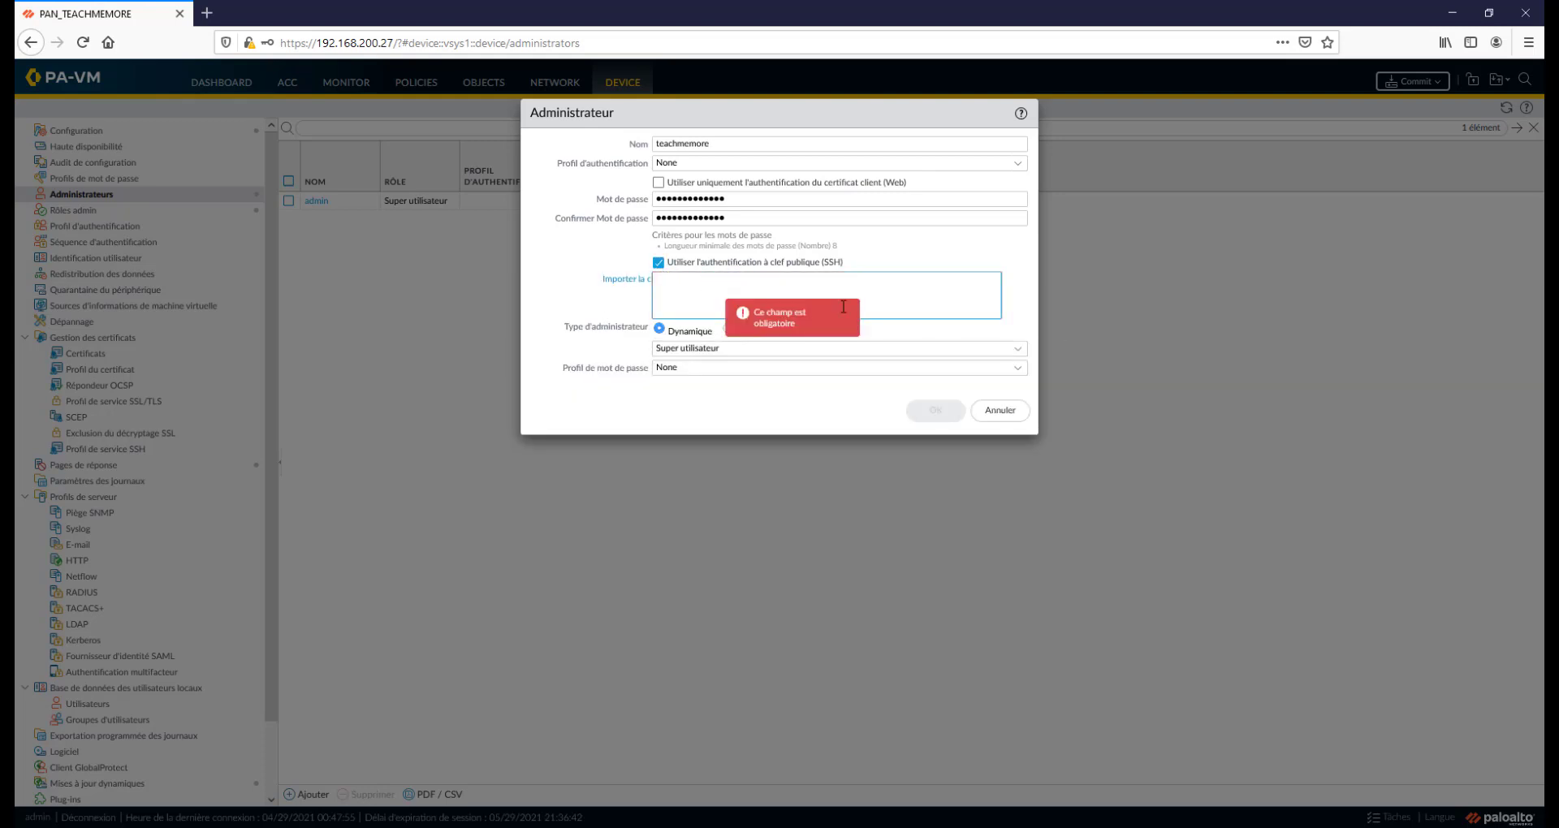
pyautogui.click(659, 263)
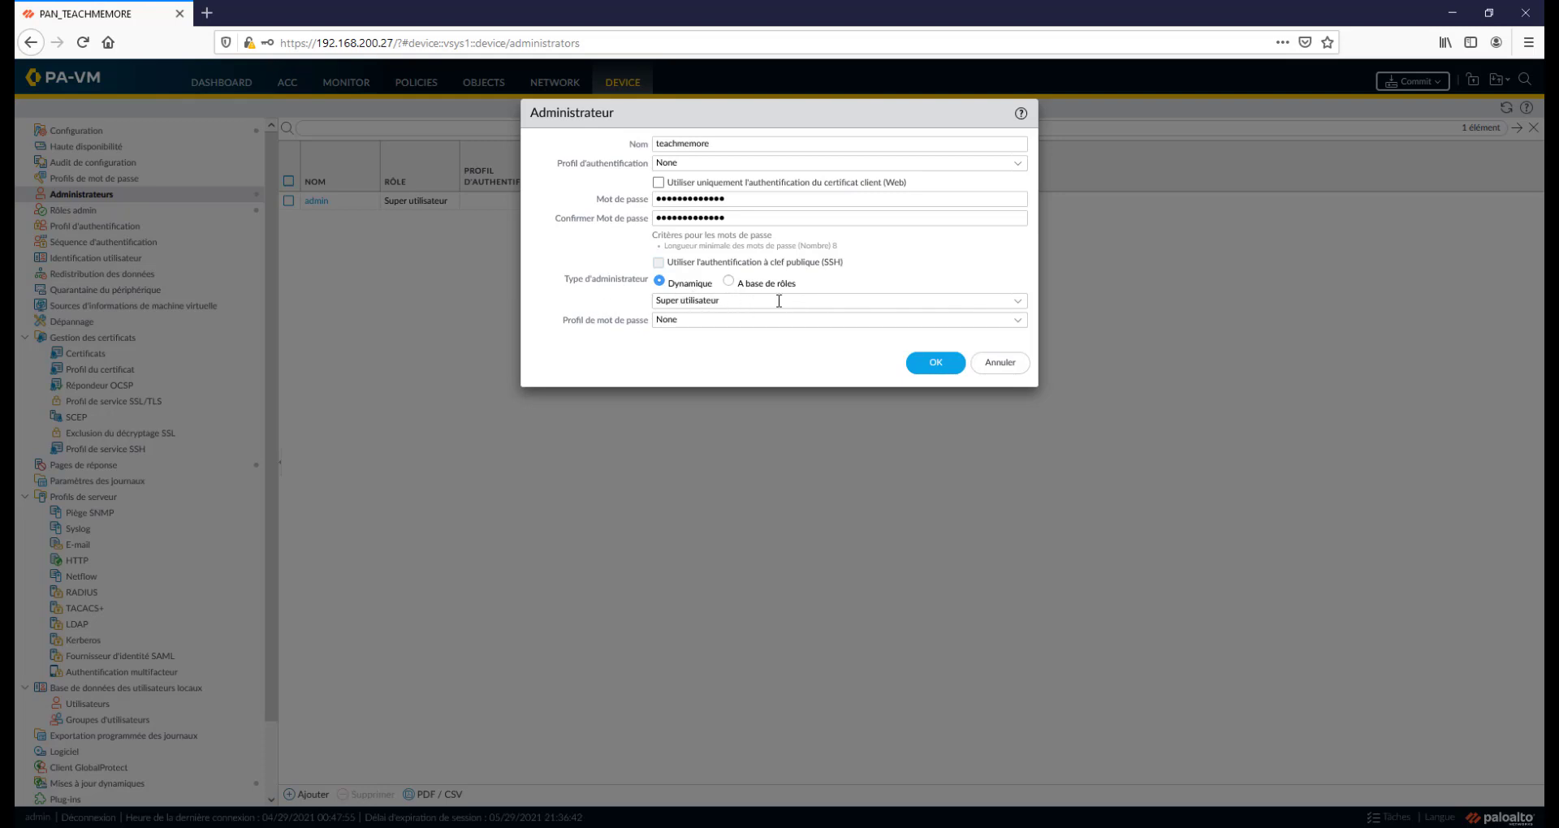
# Make the teachmemore administrator role-based with the admin-super-superadmin profile, and save the account
pyautogui.click(1021, 305)
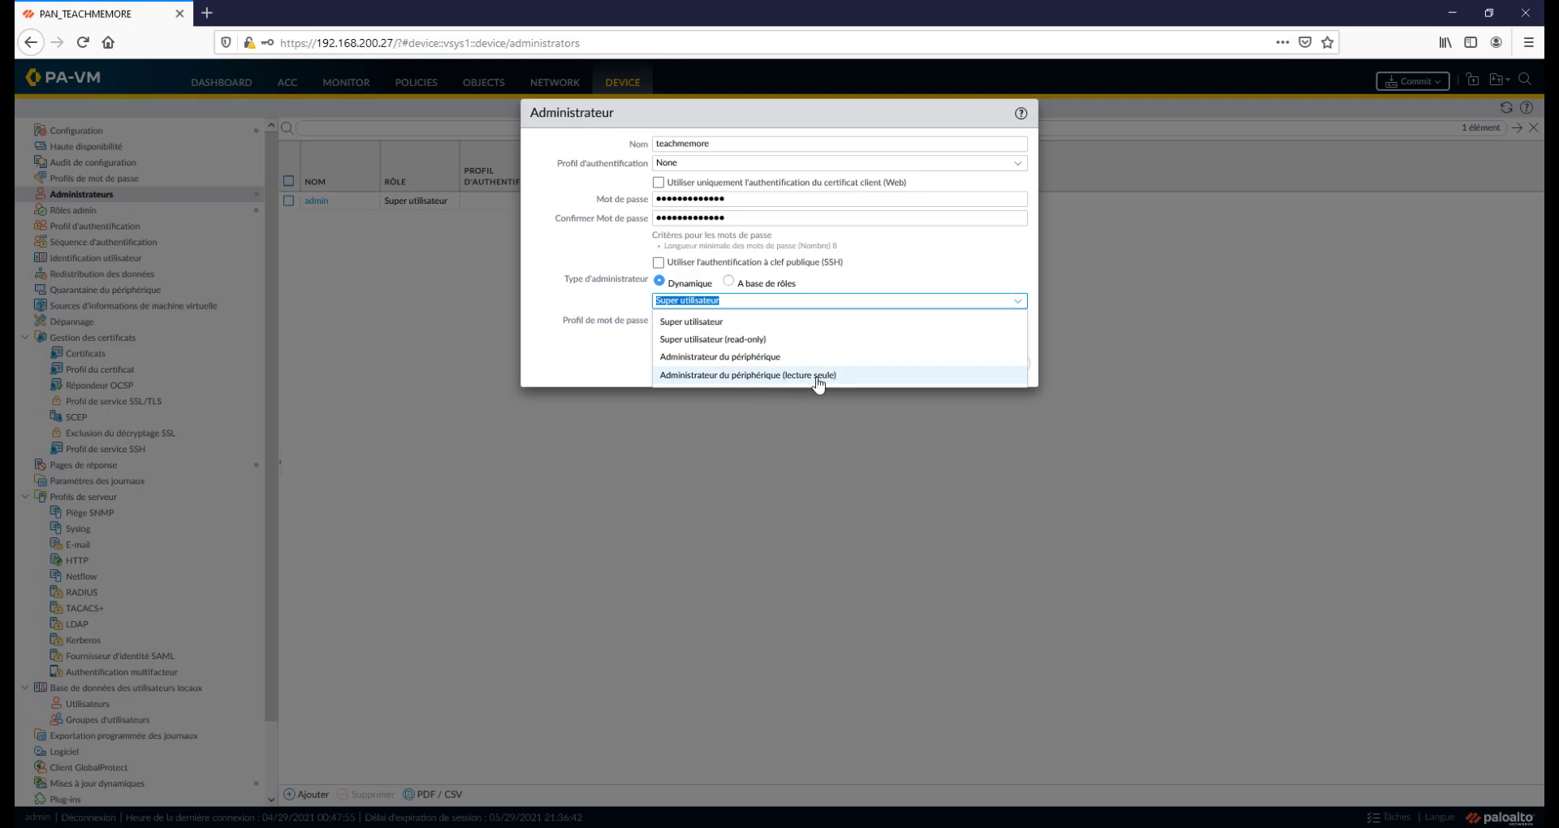
pyautogui.click(770, 320)
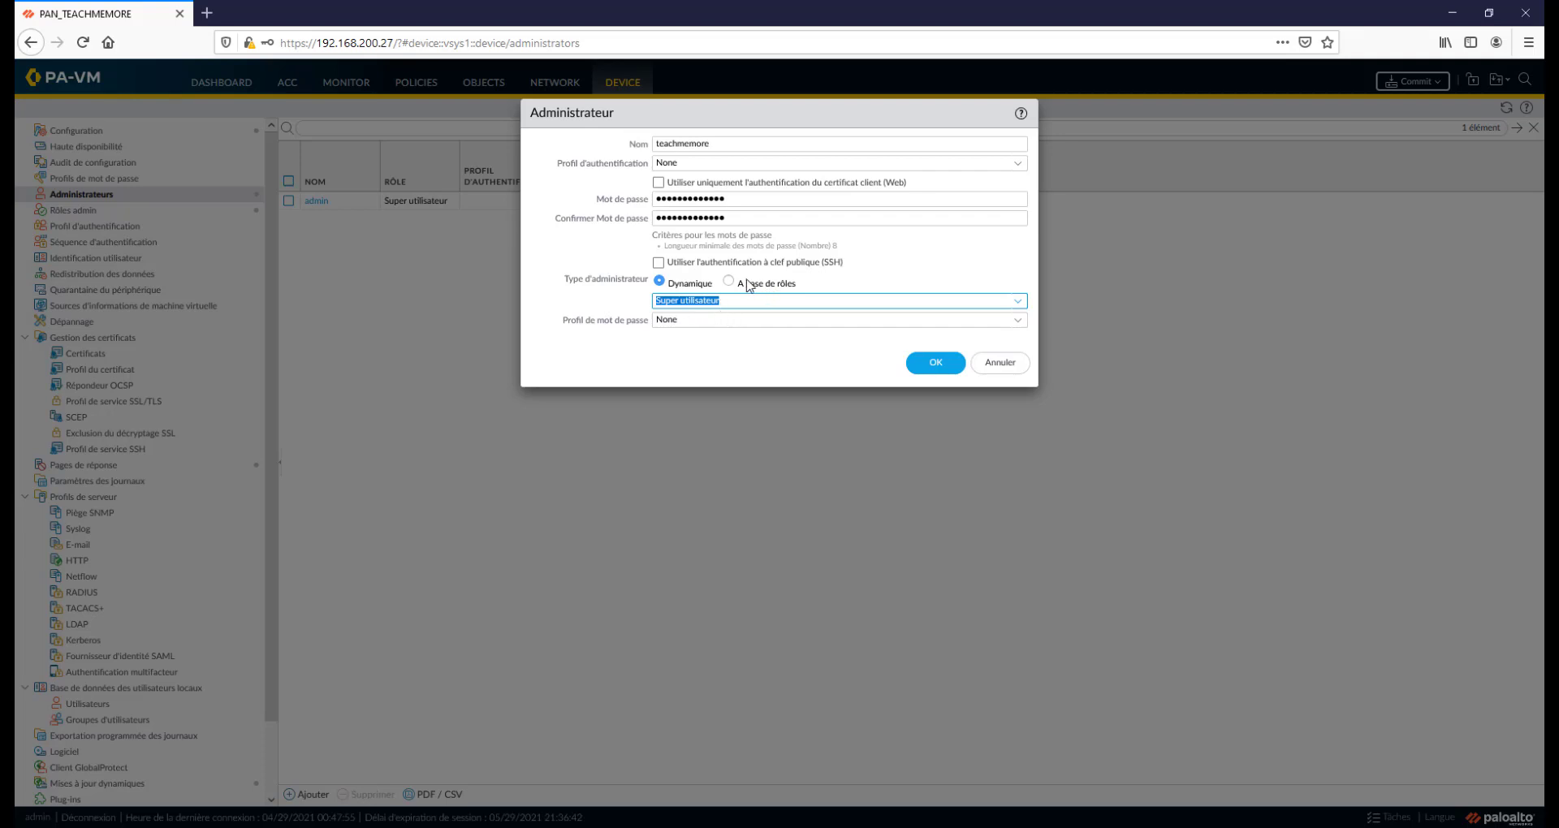
pyautogui.click(737, 281)
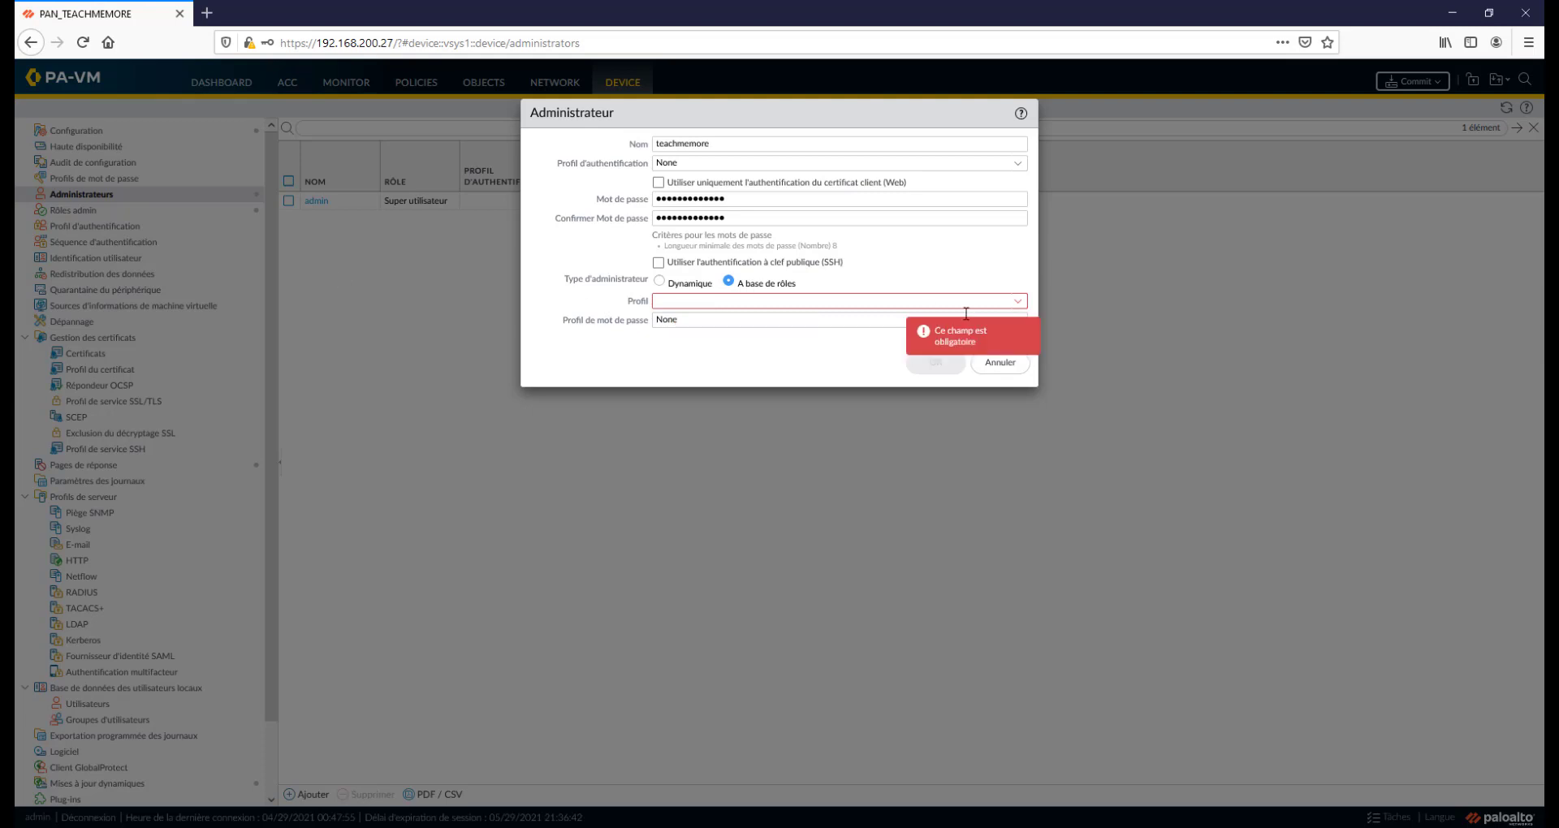
pyautogui.click(1022, 304)
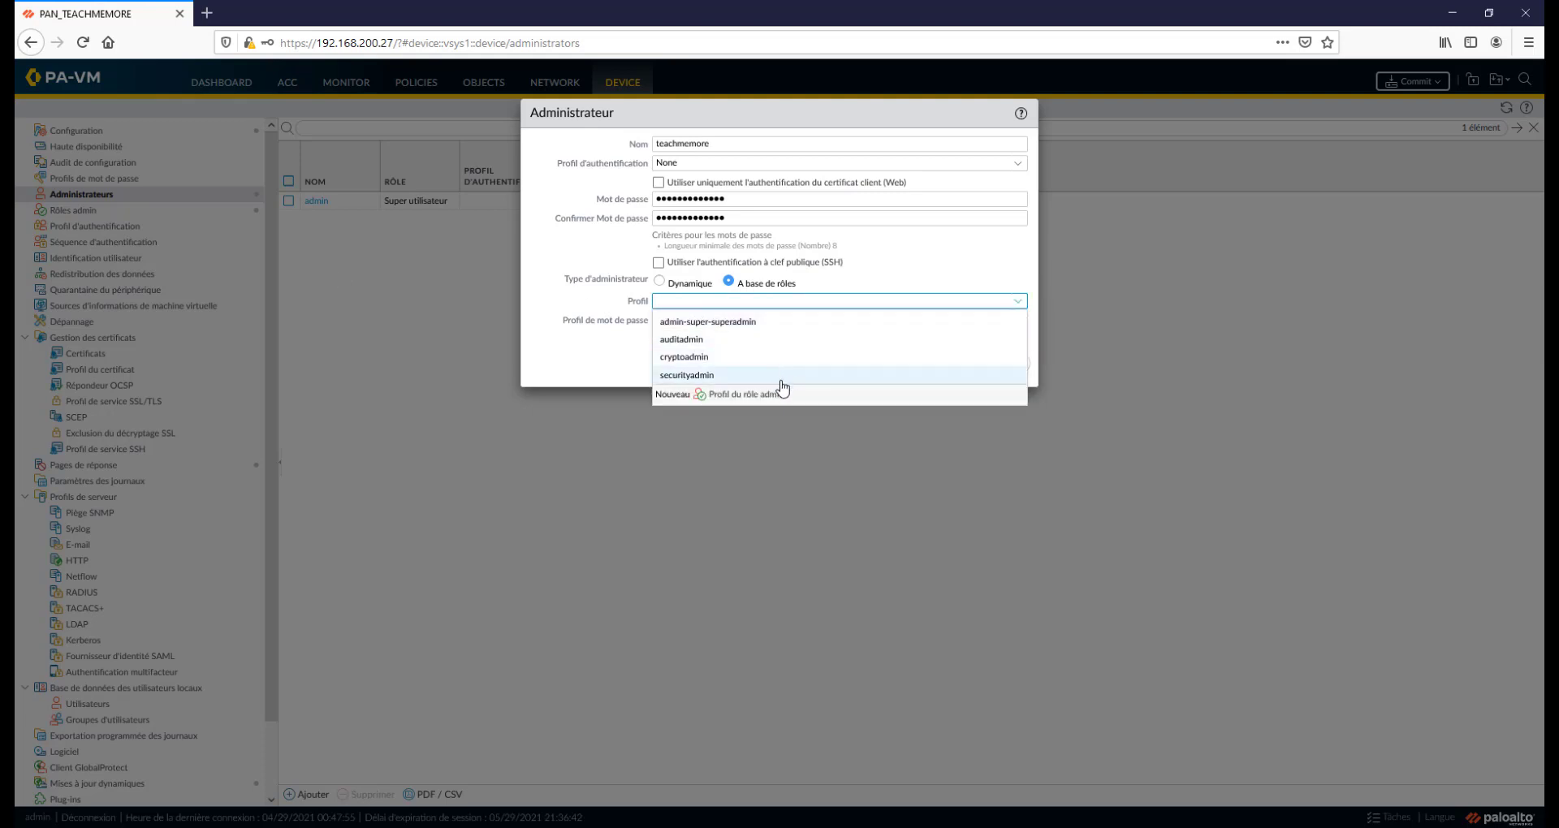
pyautogui.click(754, 325)
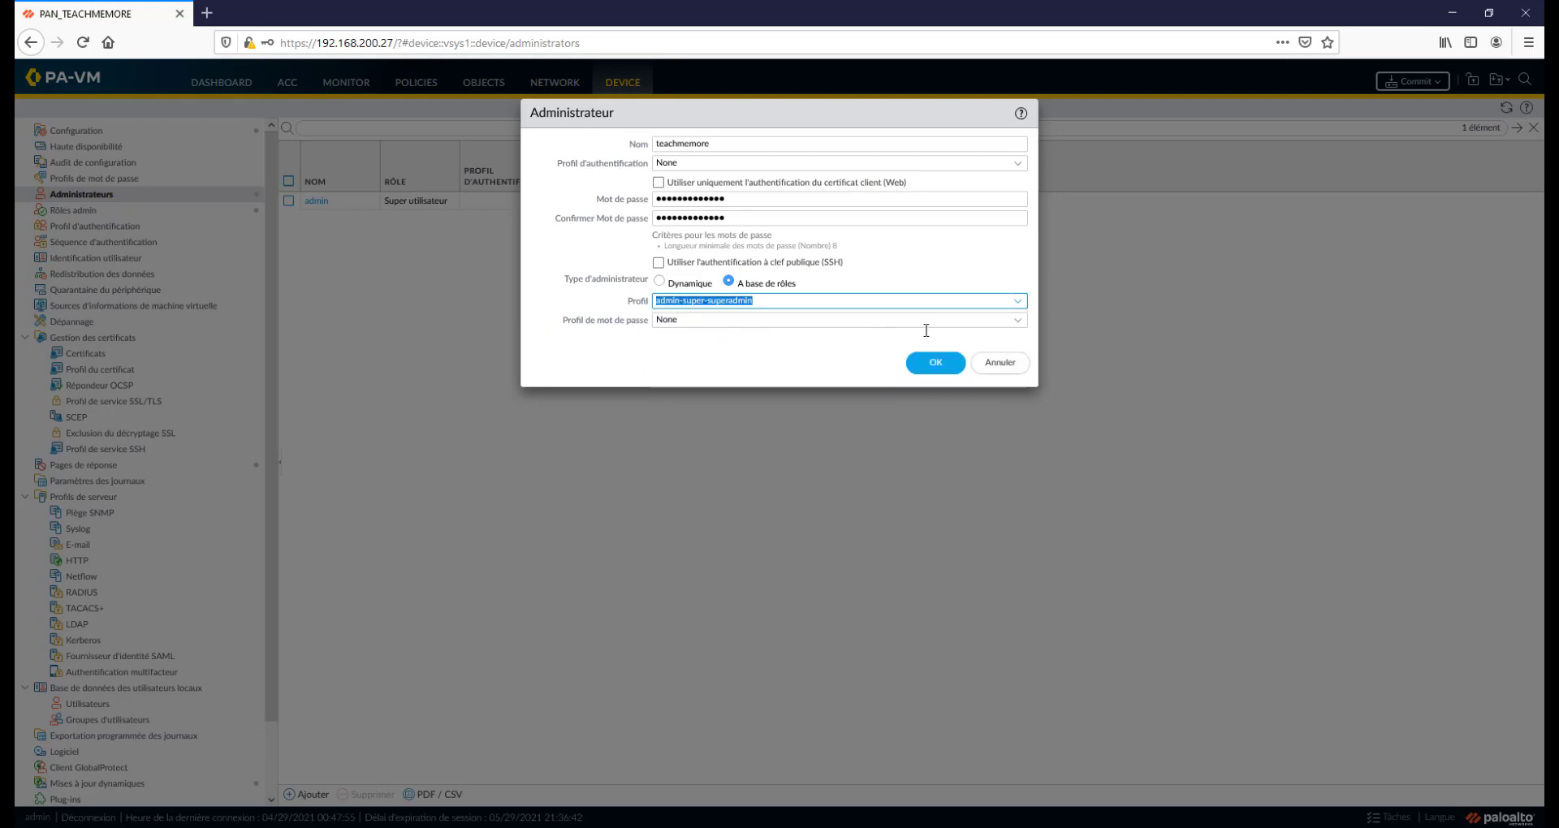
pyautogui.click(932, 367)
pyautogui.click(937, 371)
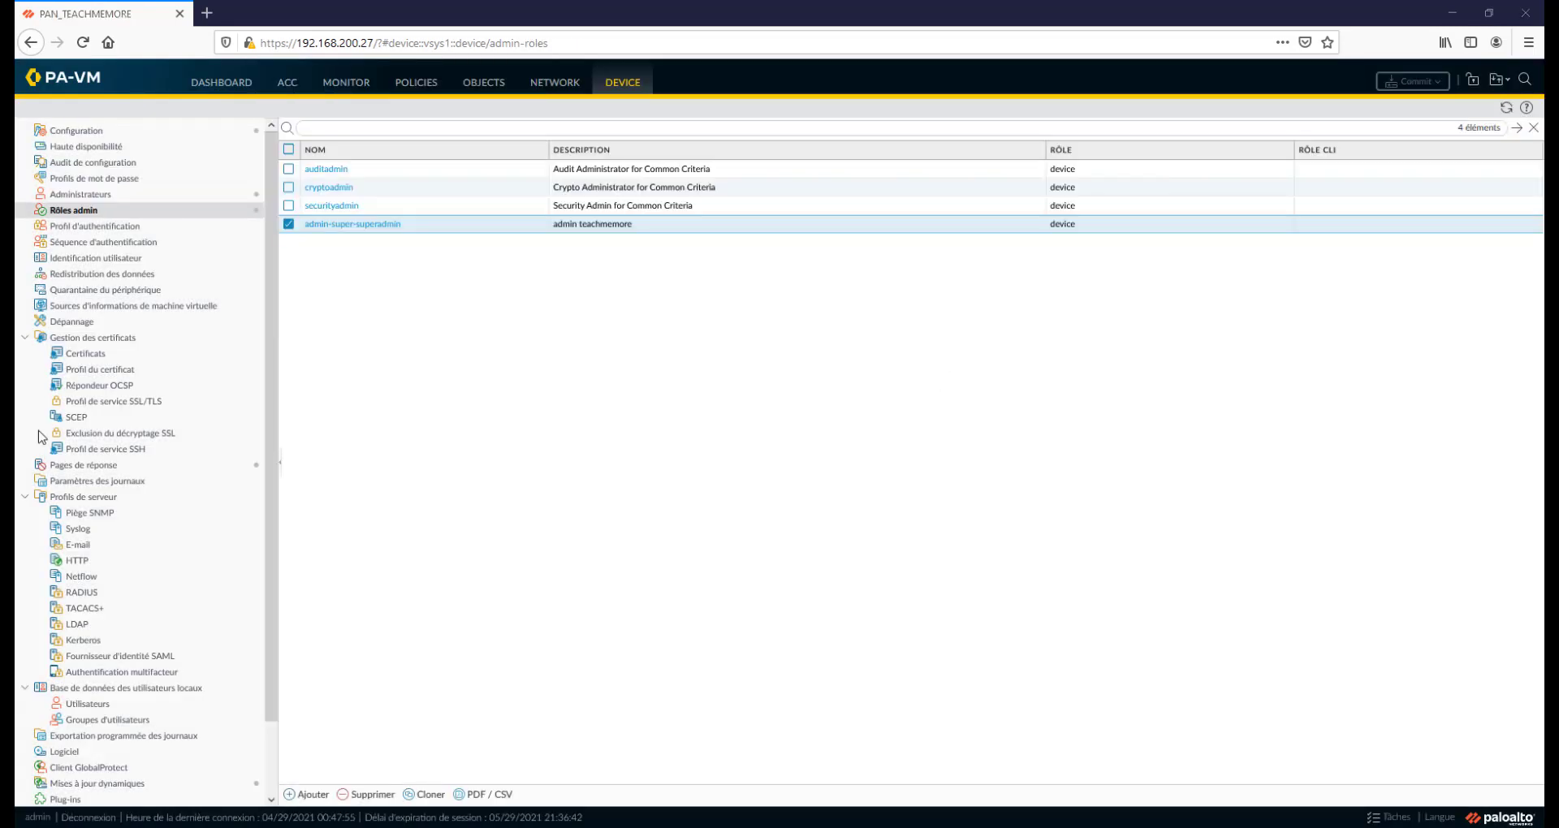
# Check the command-line access setting of the admin-super-superadmin role and close the profile without changes
pyautogui.click(365, 225)
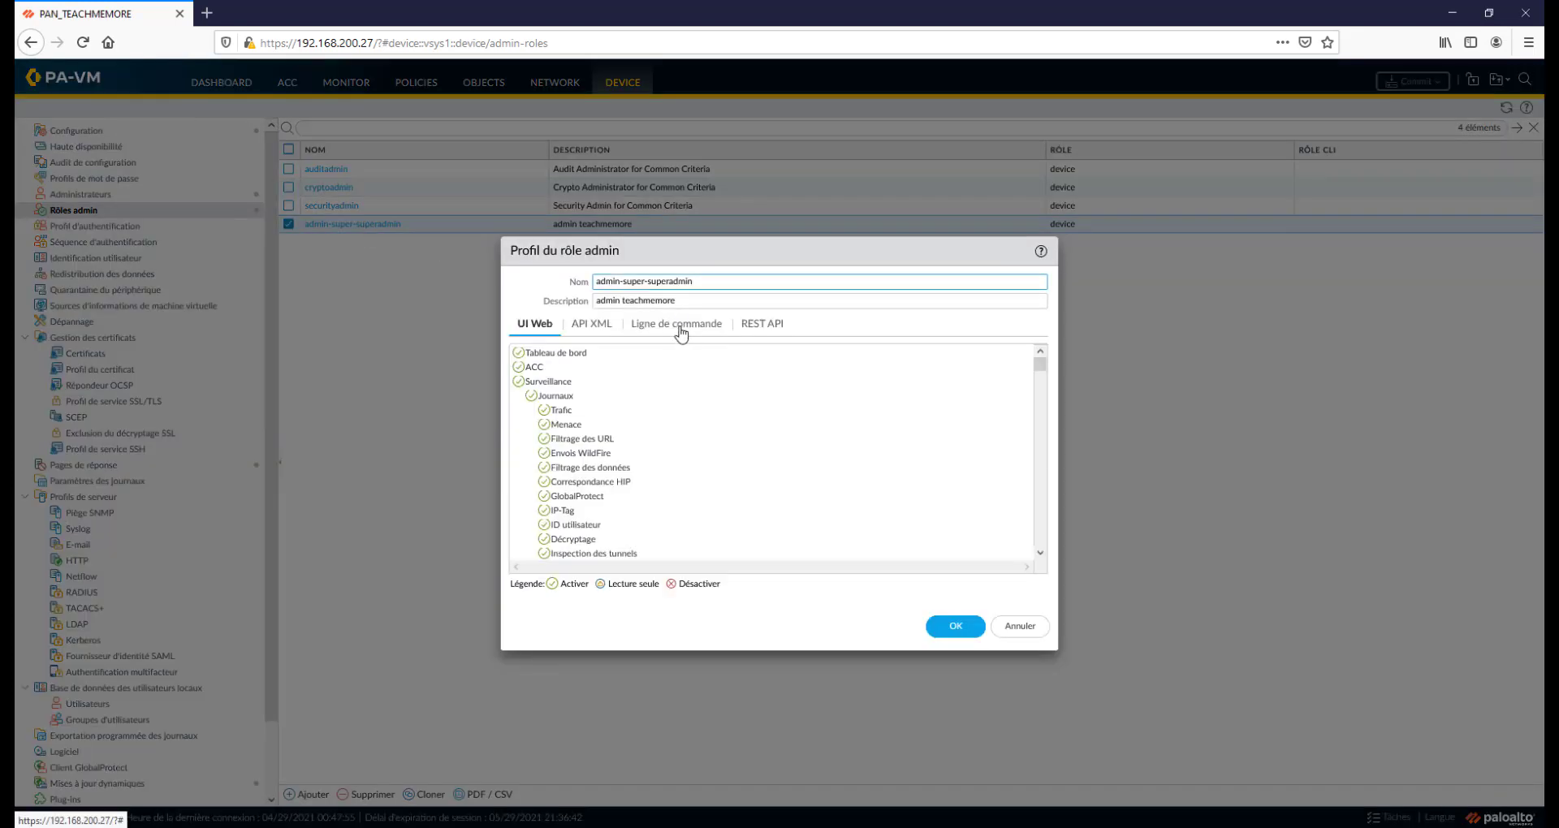
pyautogui.click(682, 327)
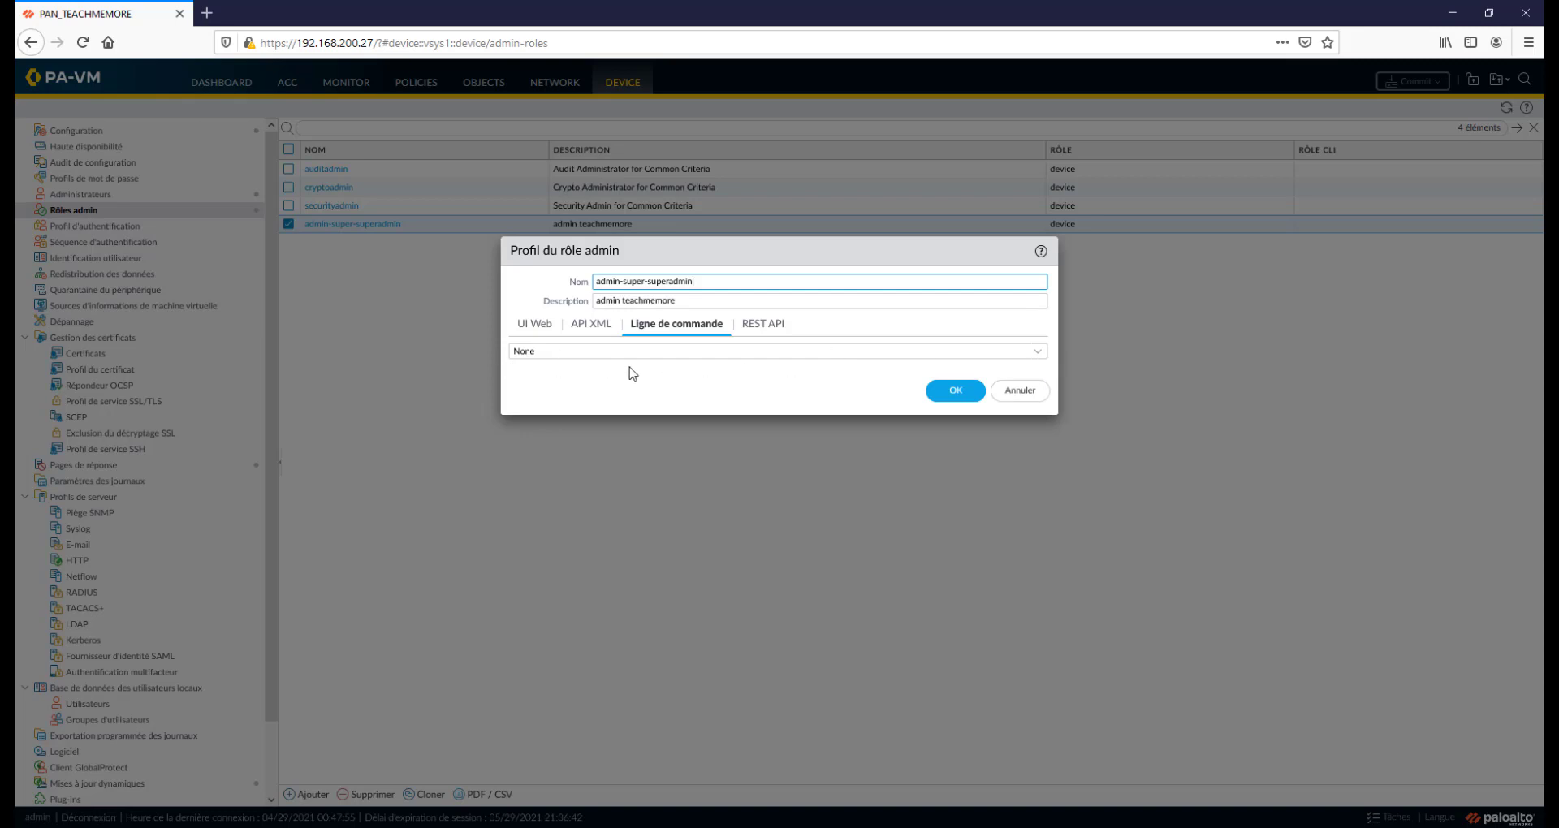
pyautogui.click(1034, 395)
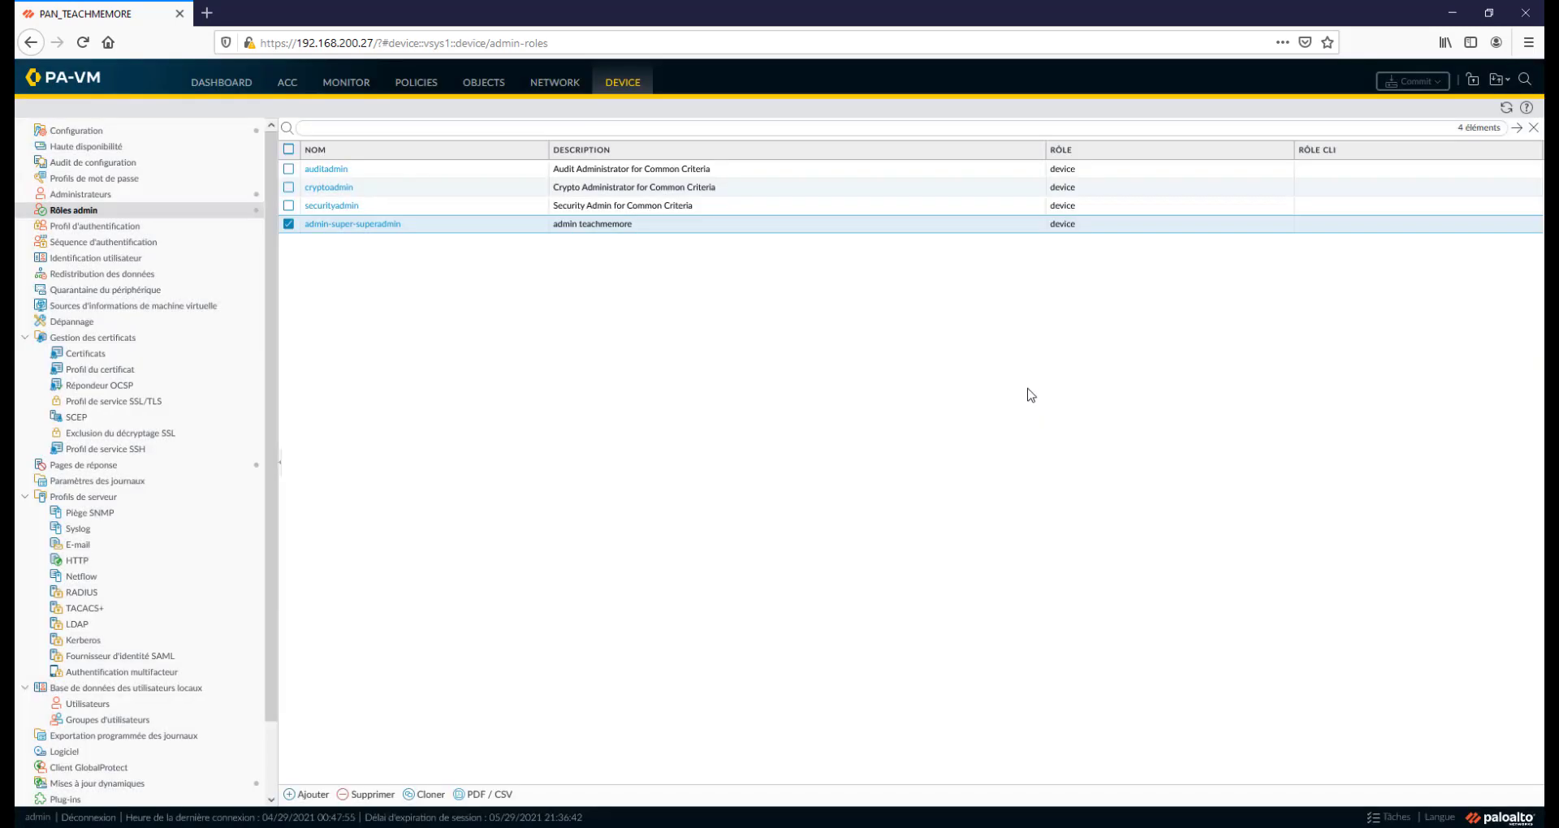
# Switch to MobaXterm, start an SSH session to 192.168.200.27 and log in as teachmemore
pyautogui.hotkey('alt', 'Tab')
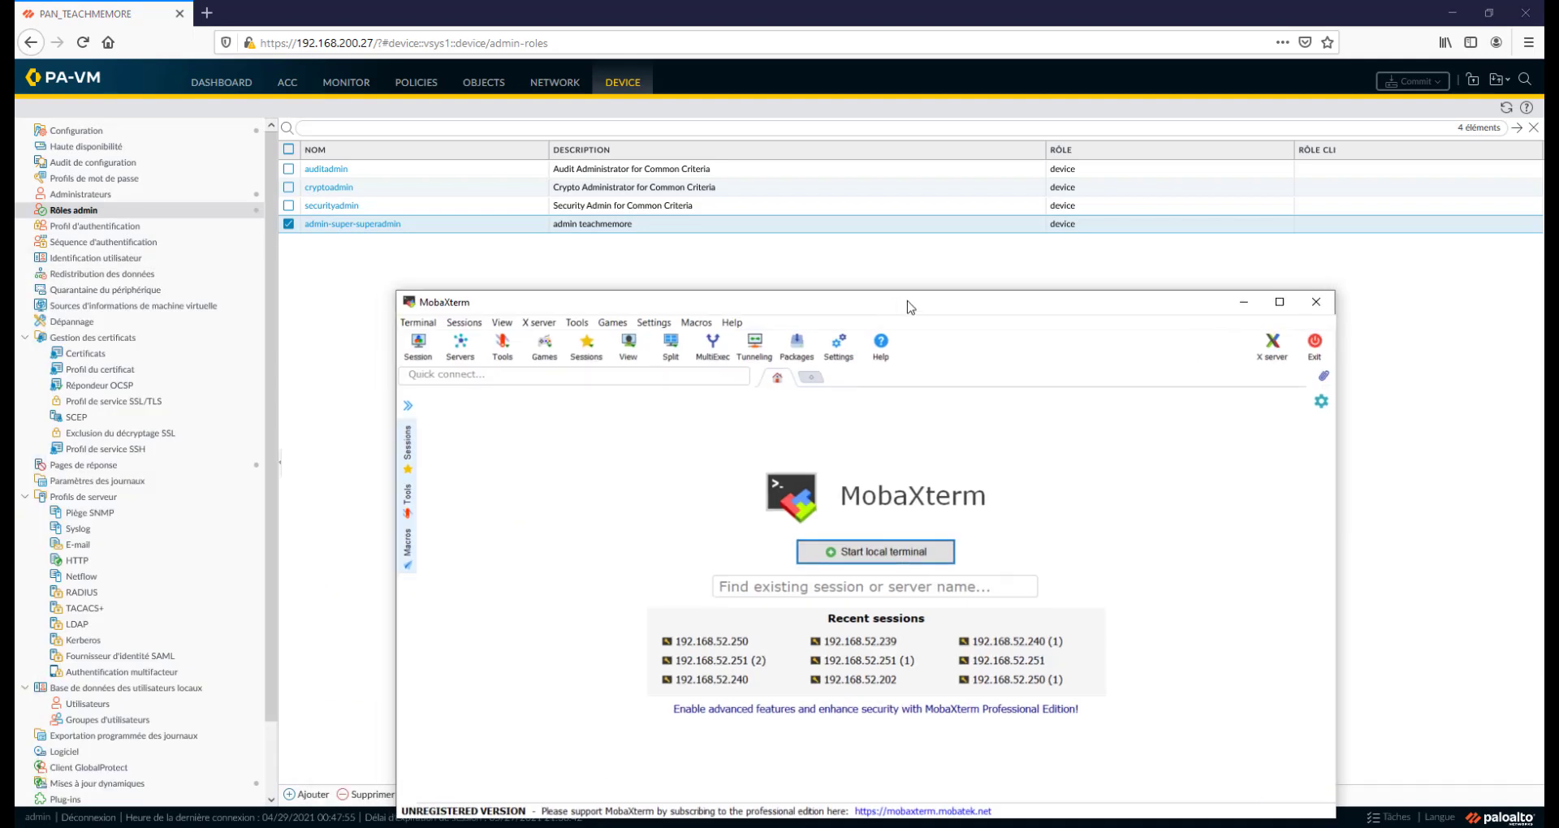
pyautogui.moveTo(893, 305); pyautogui.dragTo(1029, 258)
pyautogui.click(545, 305)
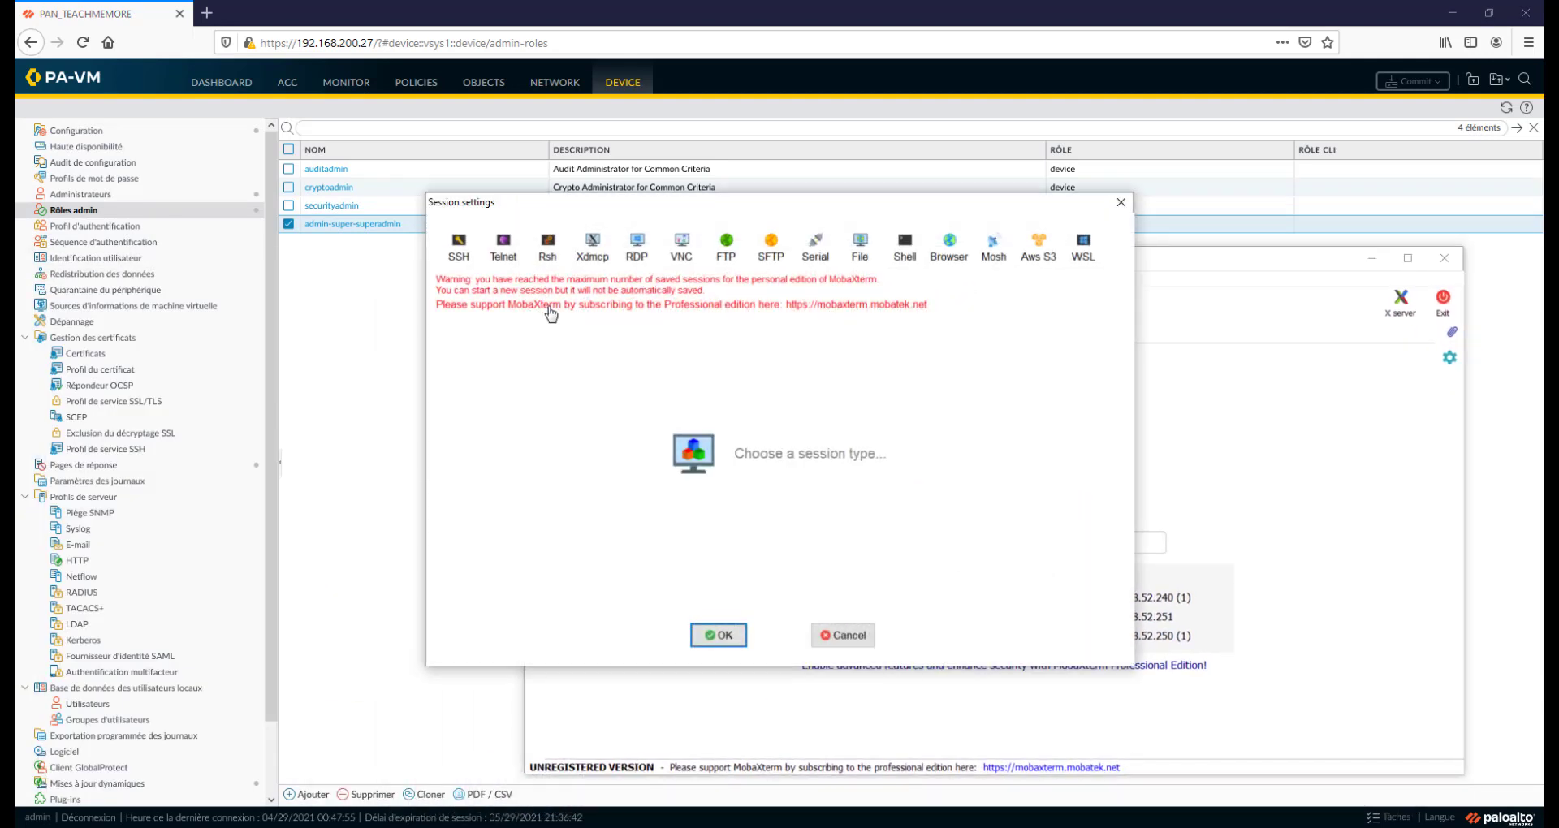
pyautogui.click(459, 245)
pyautogui.write('192.168.200.27')
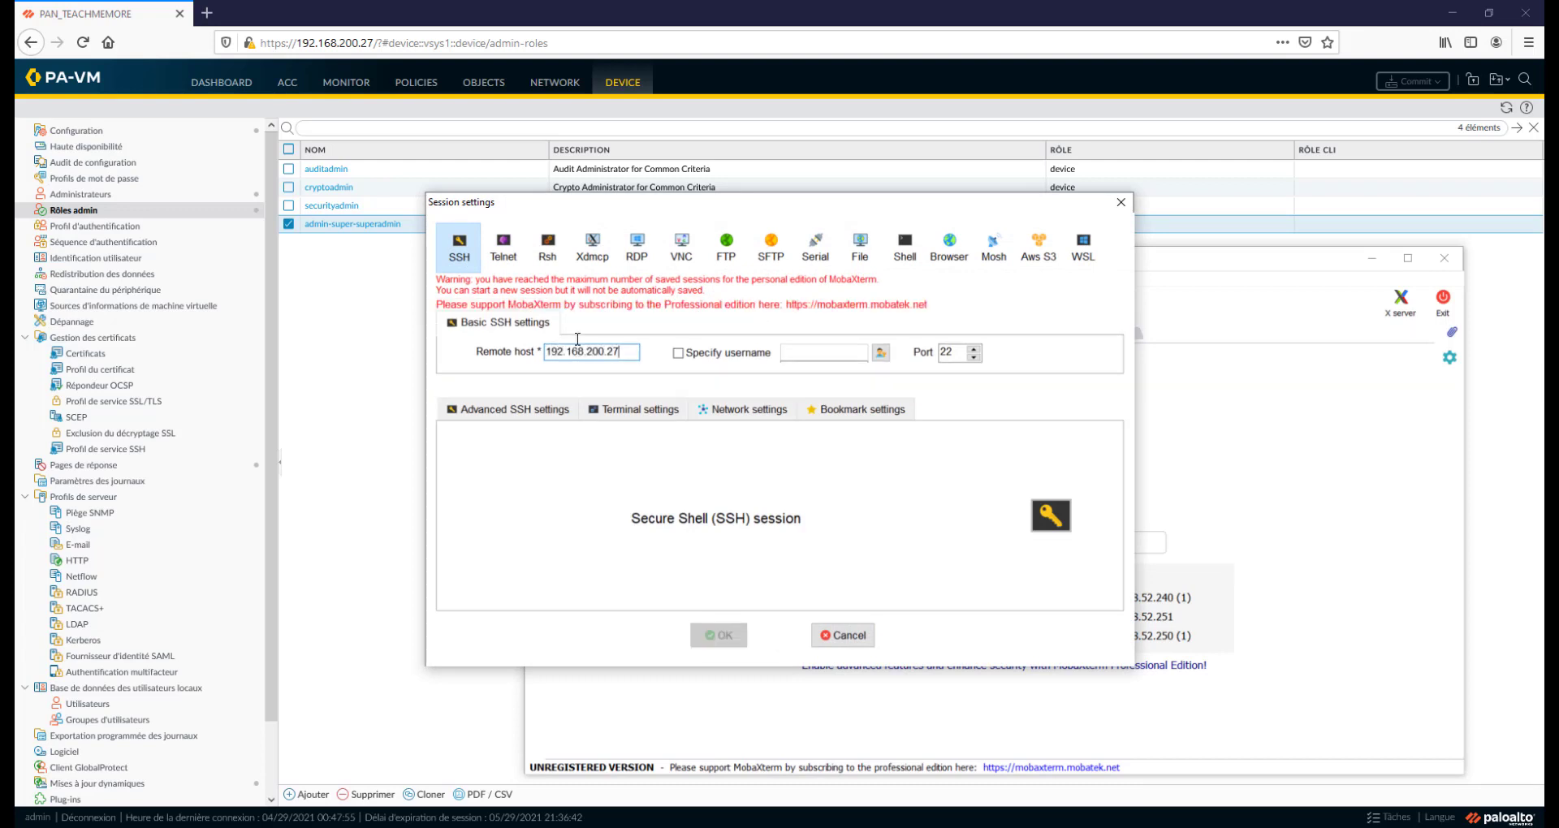
pyautogui.press('Return')
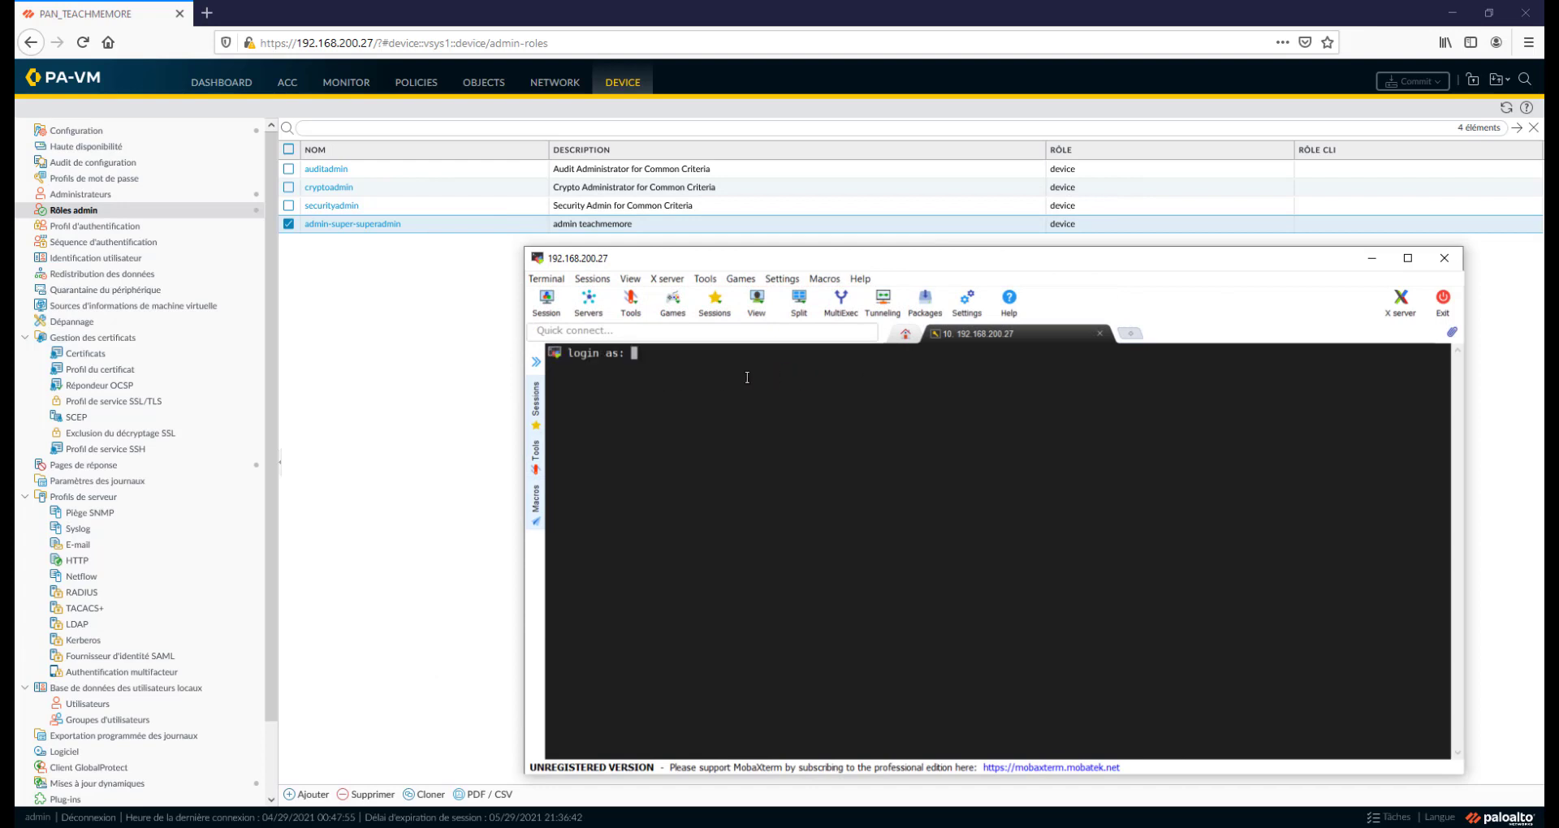
pyautogui.write('teachmemore')
pyautogui.press('Return')
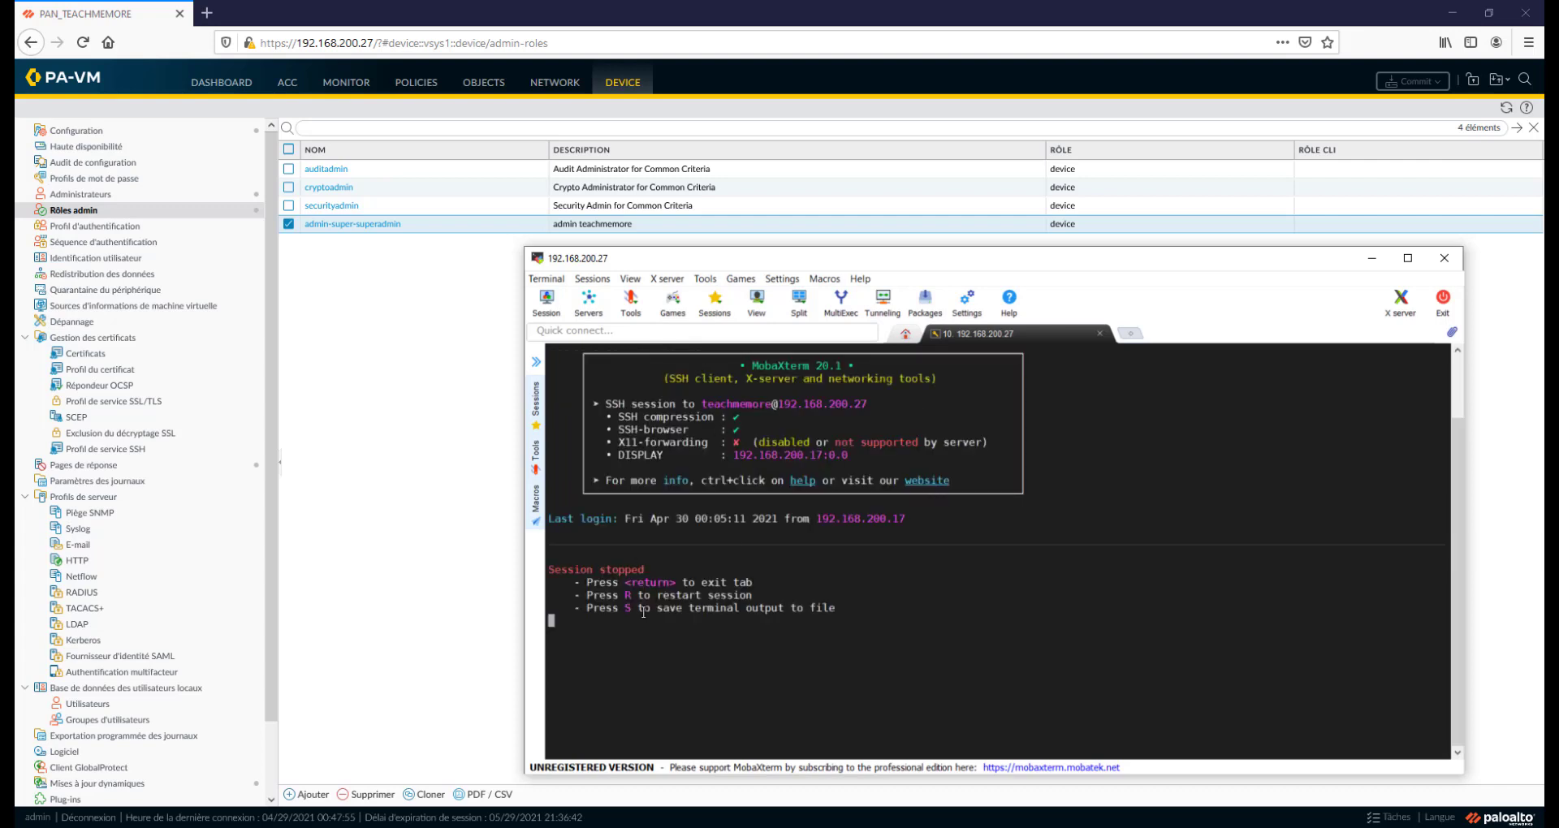
# Return to the firewall's web interface and set the admin-super-superadmin role's command-line role to superuser, saving the profile
pyautogui.click(376, 442)
pyautogui.click(355, 225)
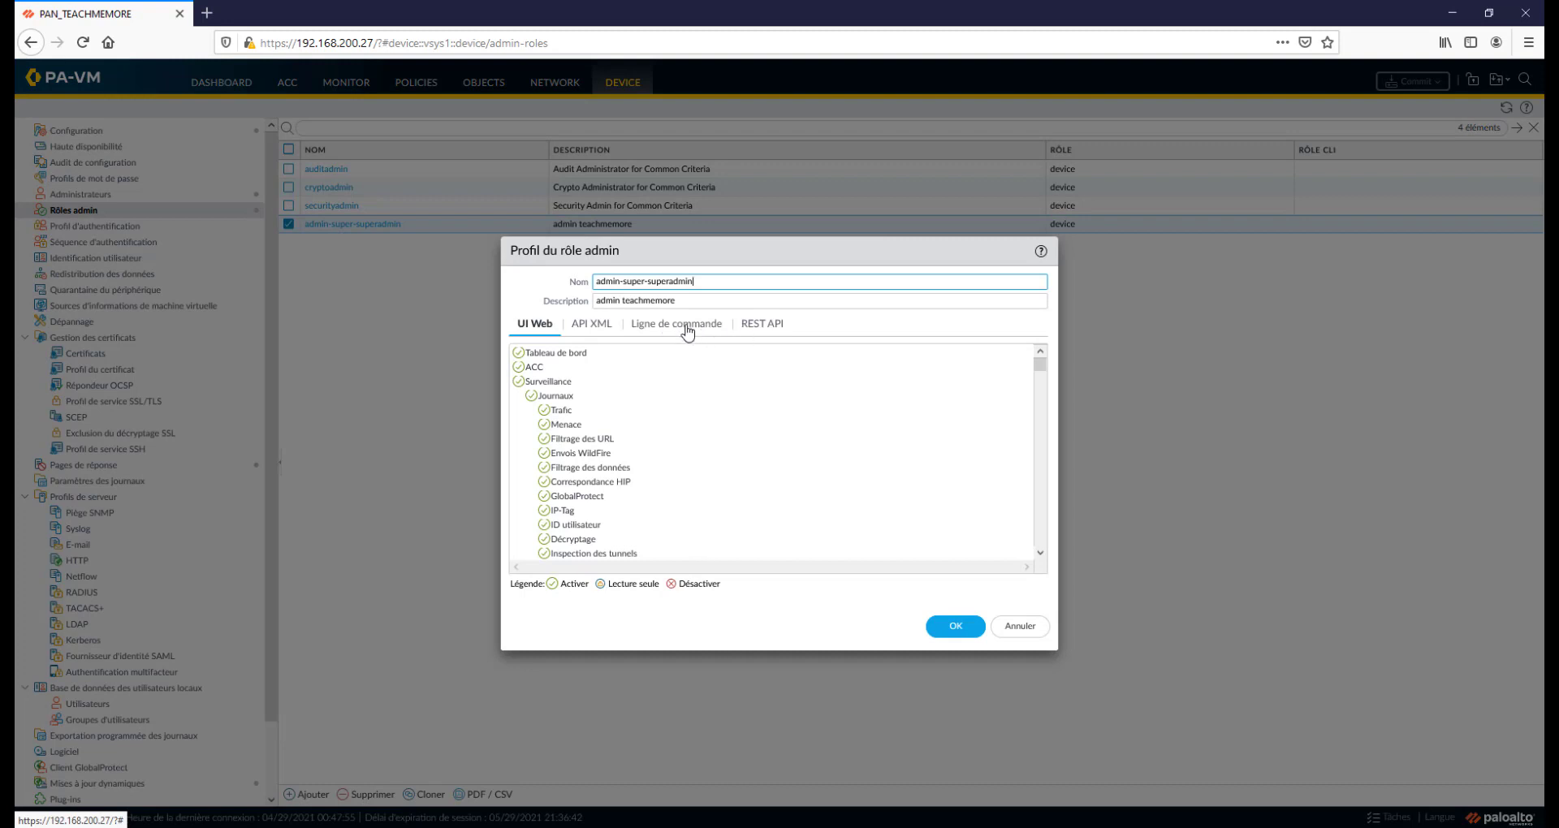
pyautogui.click(686, 328)
pyautogui.click(1035, 357)
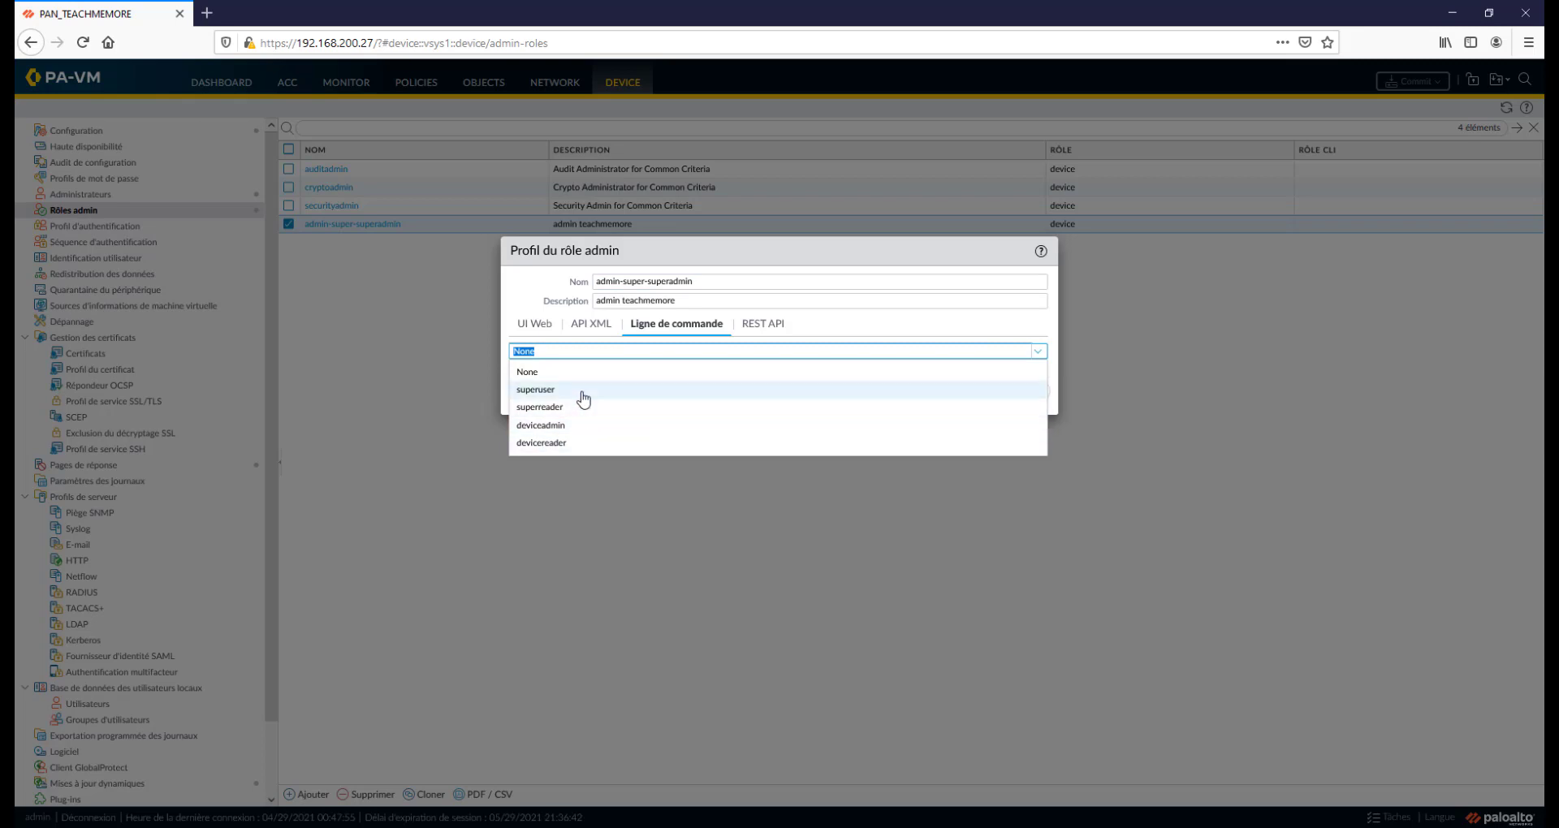
pyautogui.click(536, 390)
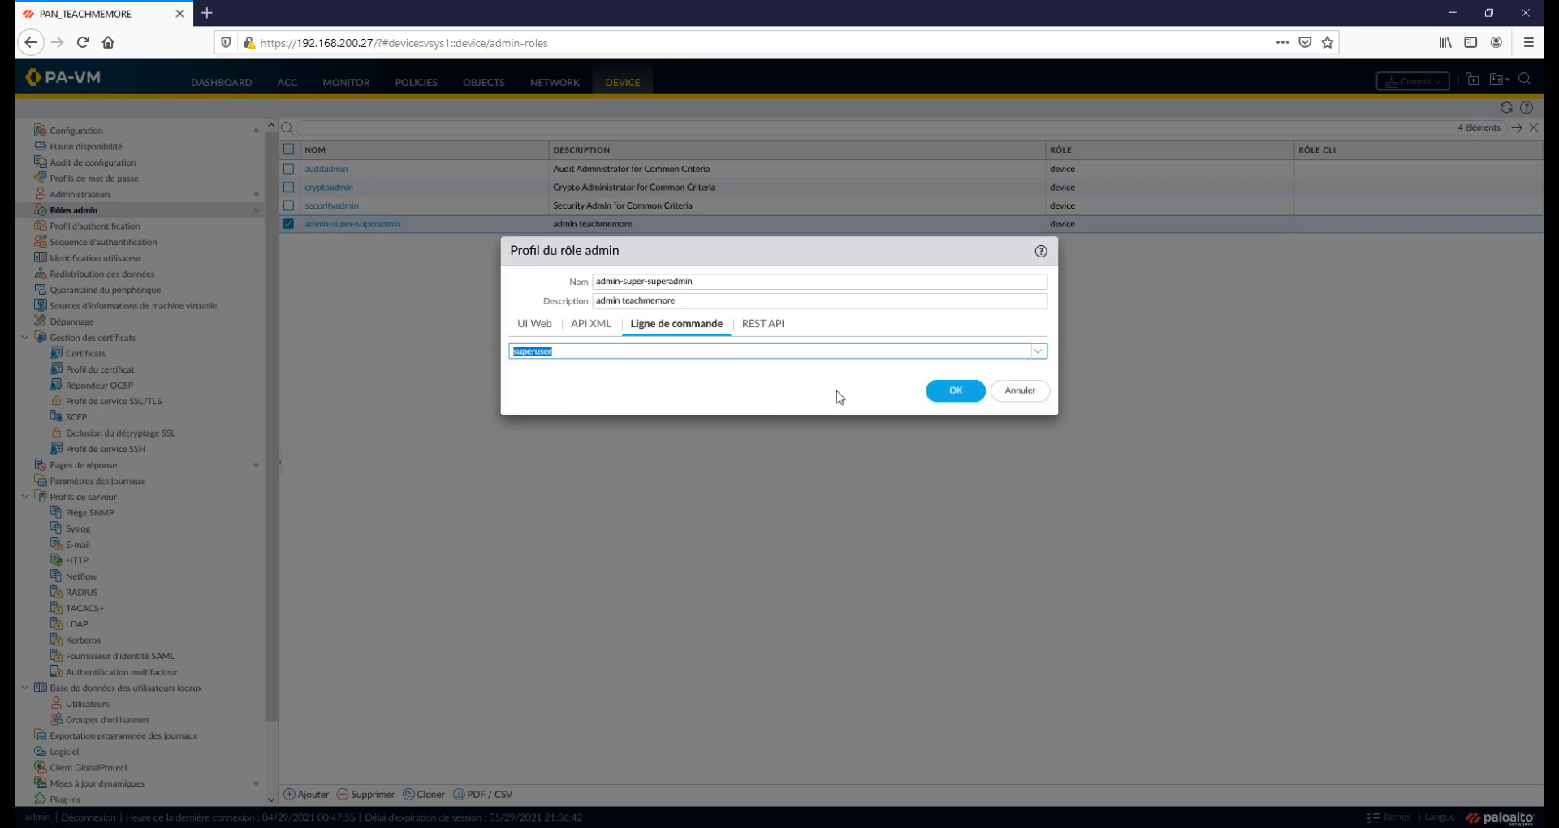
pyautogui.click(950, 394)
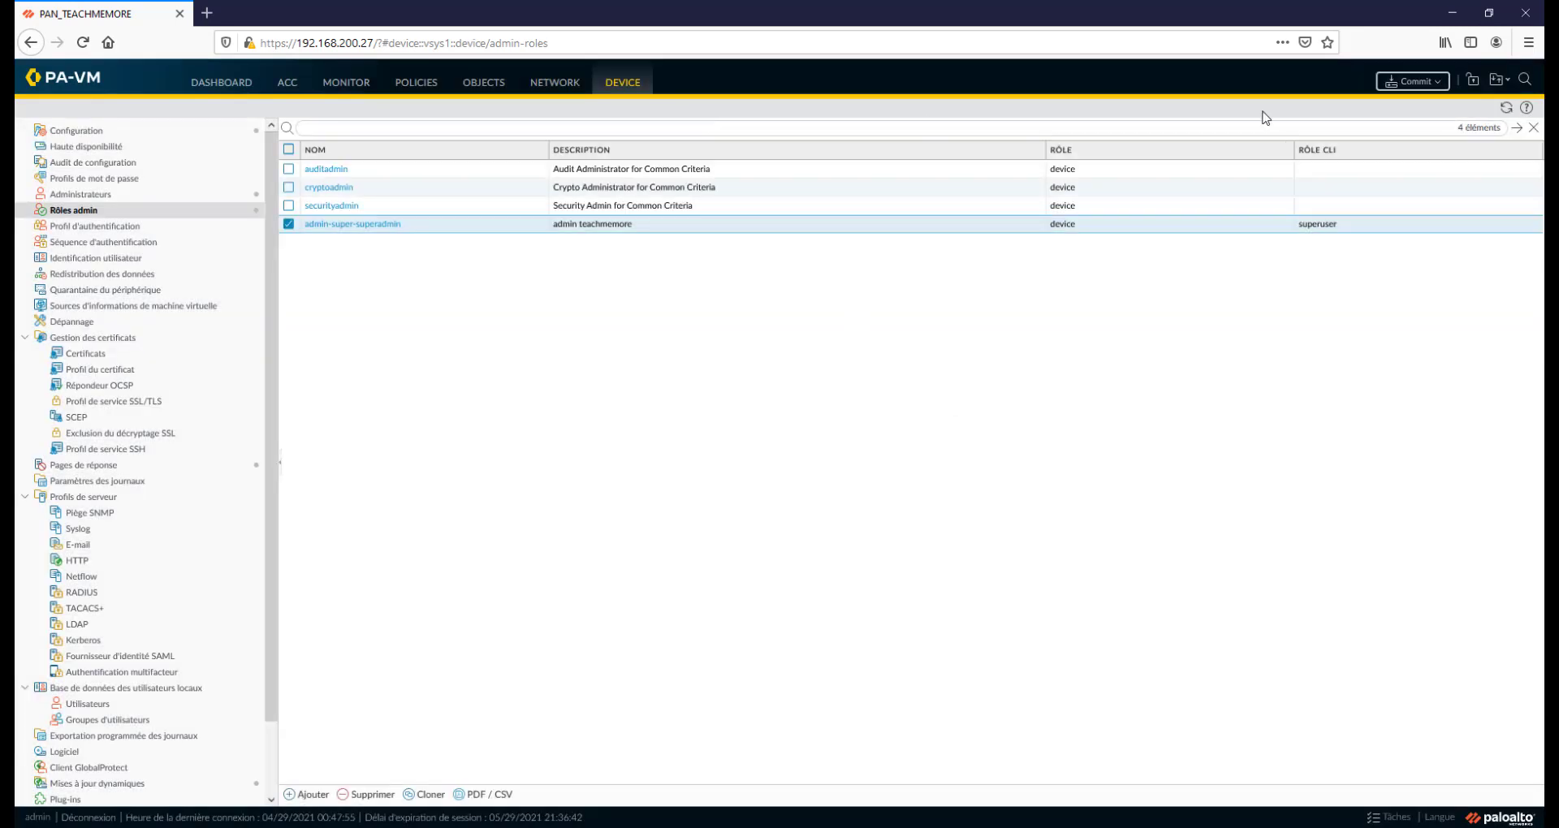
# Commit all pending configuration changes to the firewall and close the commit status
pyautogui.click(1414, 81)
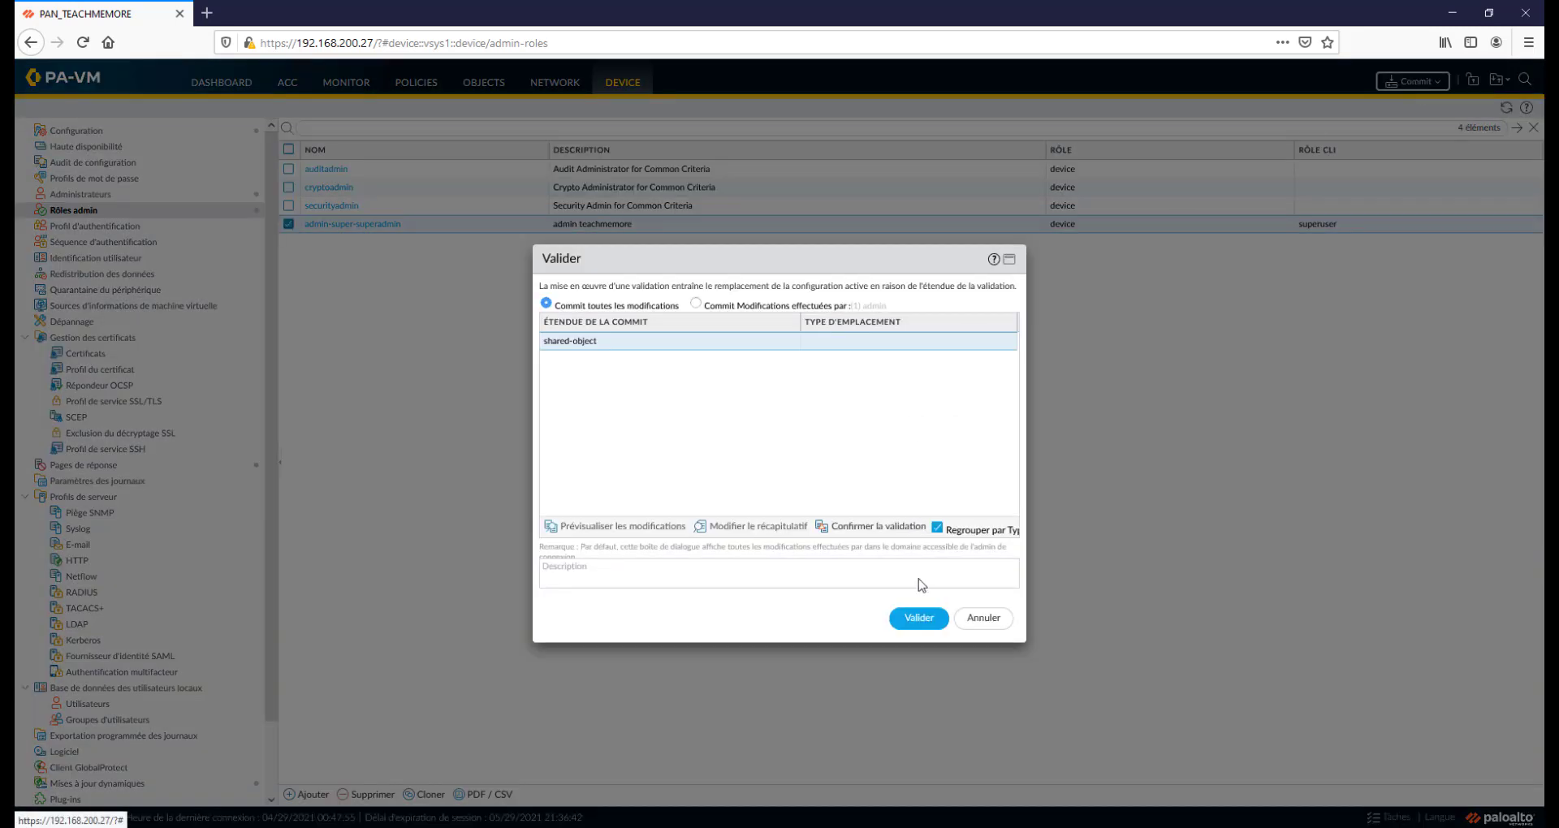
pyautogui.click(917, 623)
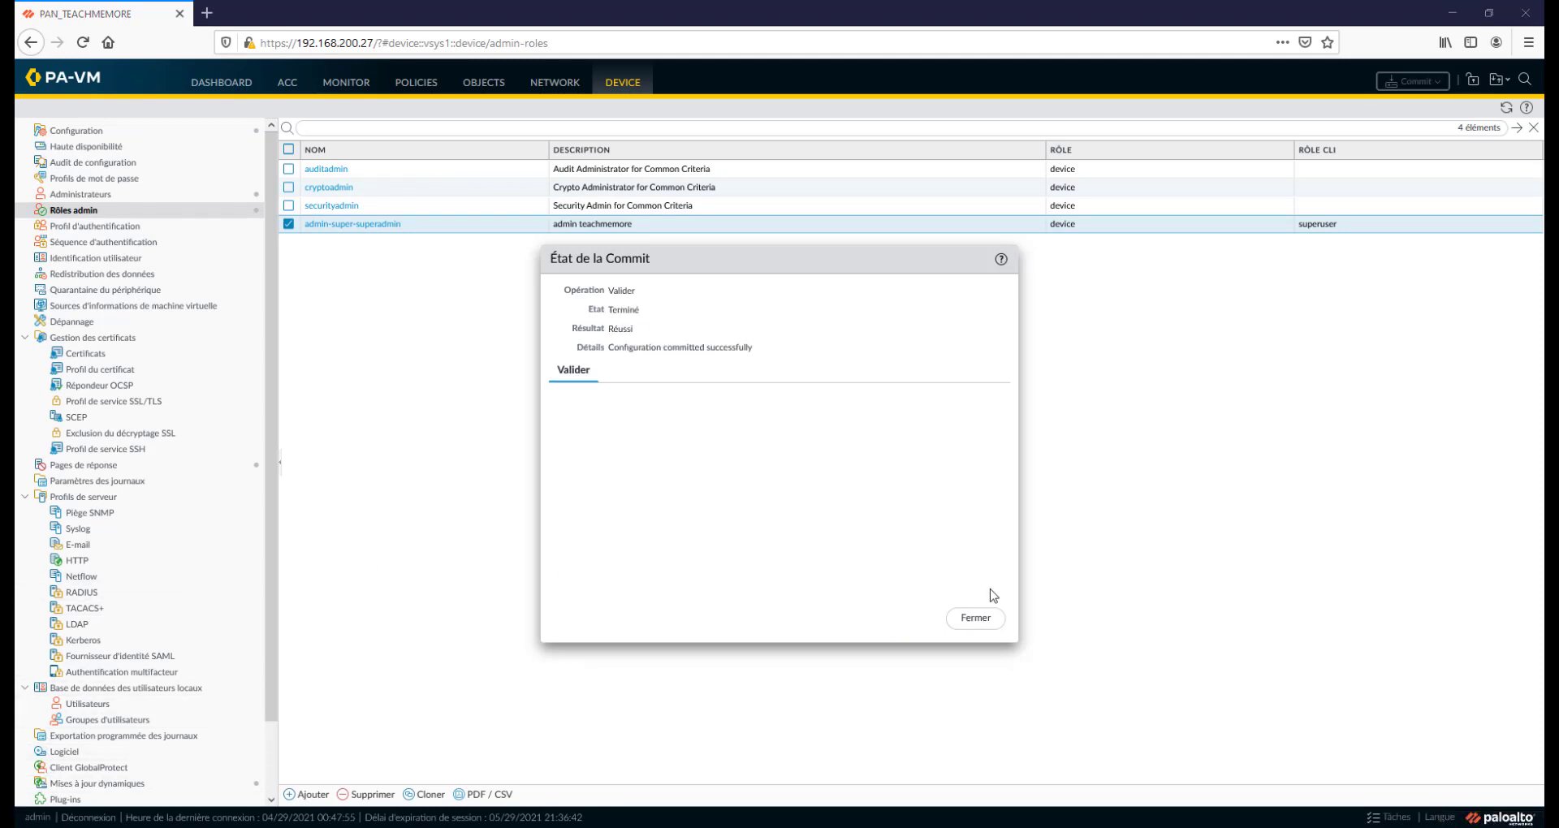
pyautogui.click(976, 621)
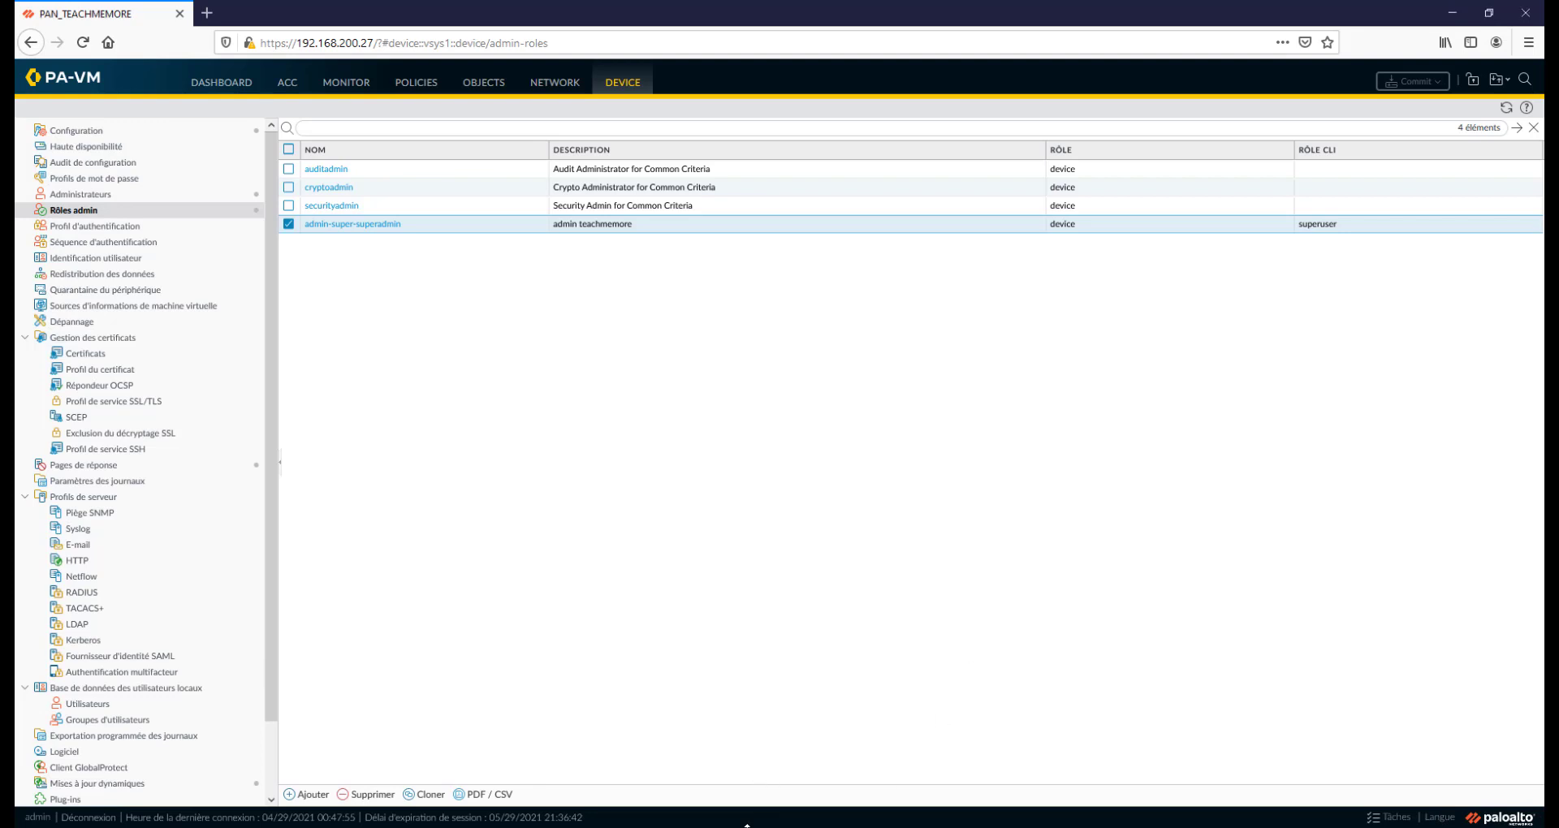
# Switch to MobaXterm, restart the SSH session to 192.168.200.27 and log in as teachmemore
pyautogui.click(741, 827)
pyautogui.press('r')
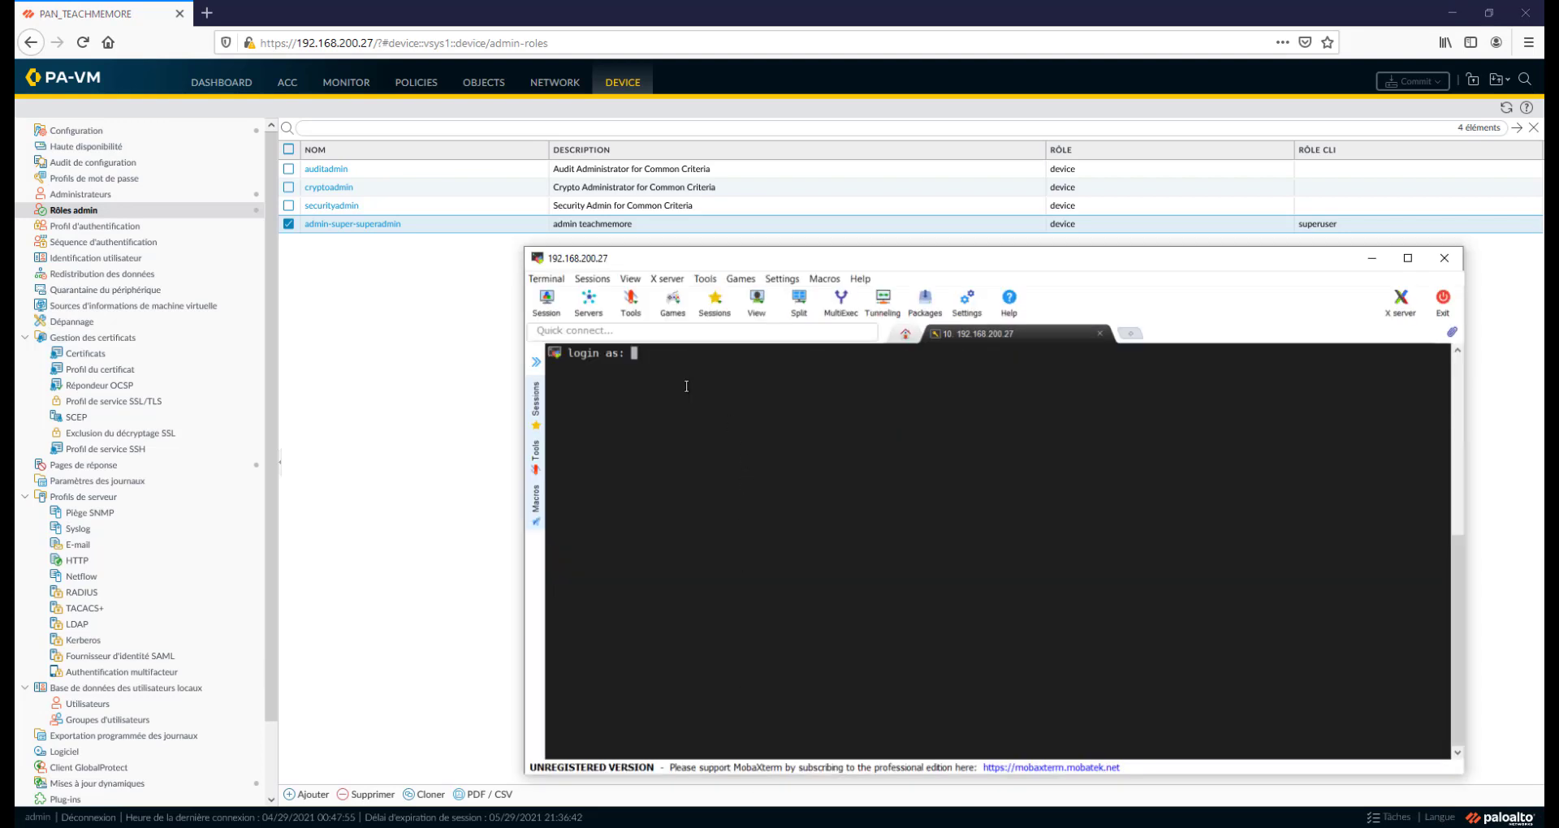
pyautogui.write('teachmemore')
pyautogui.press('Return')
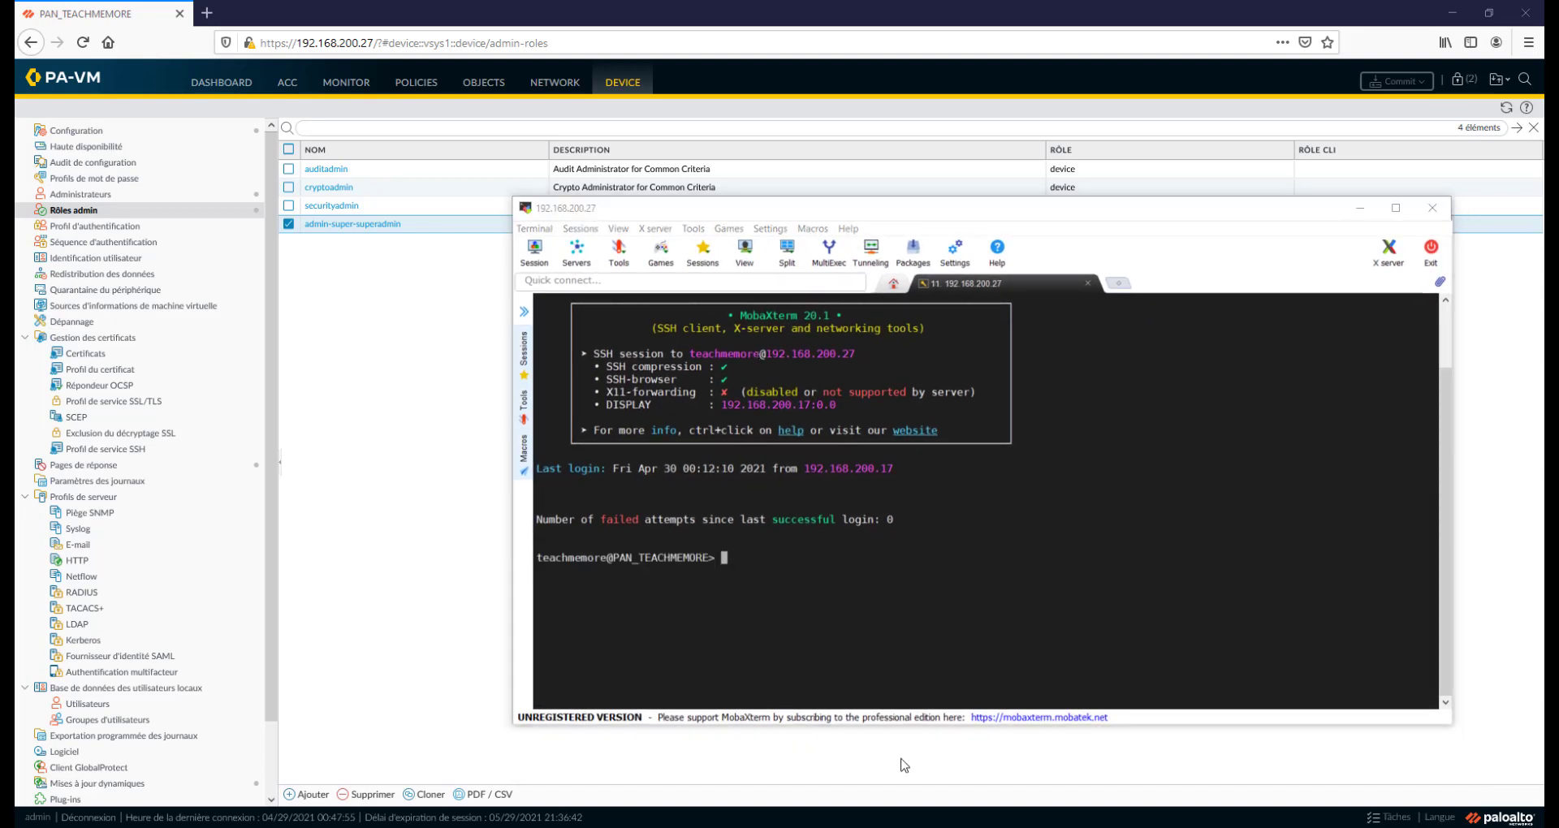
# List all commands available to the teachmemore account at the firewall's command-line prompt and return to an empty prompt
pyautogui.click(742, 528)
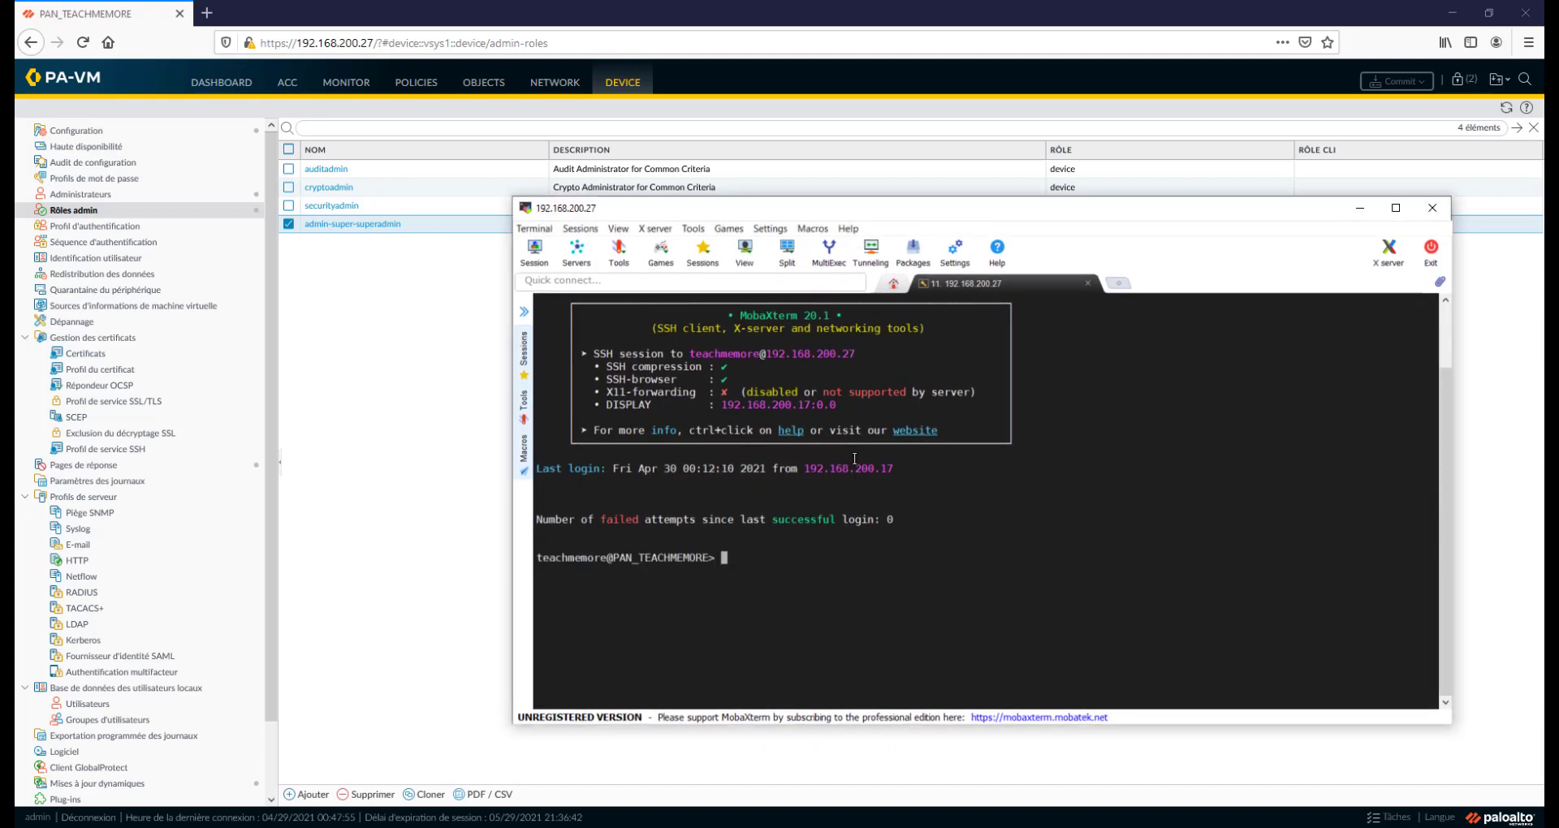
pyautogui.press('?')
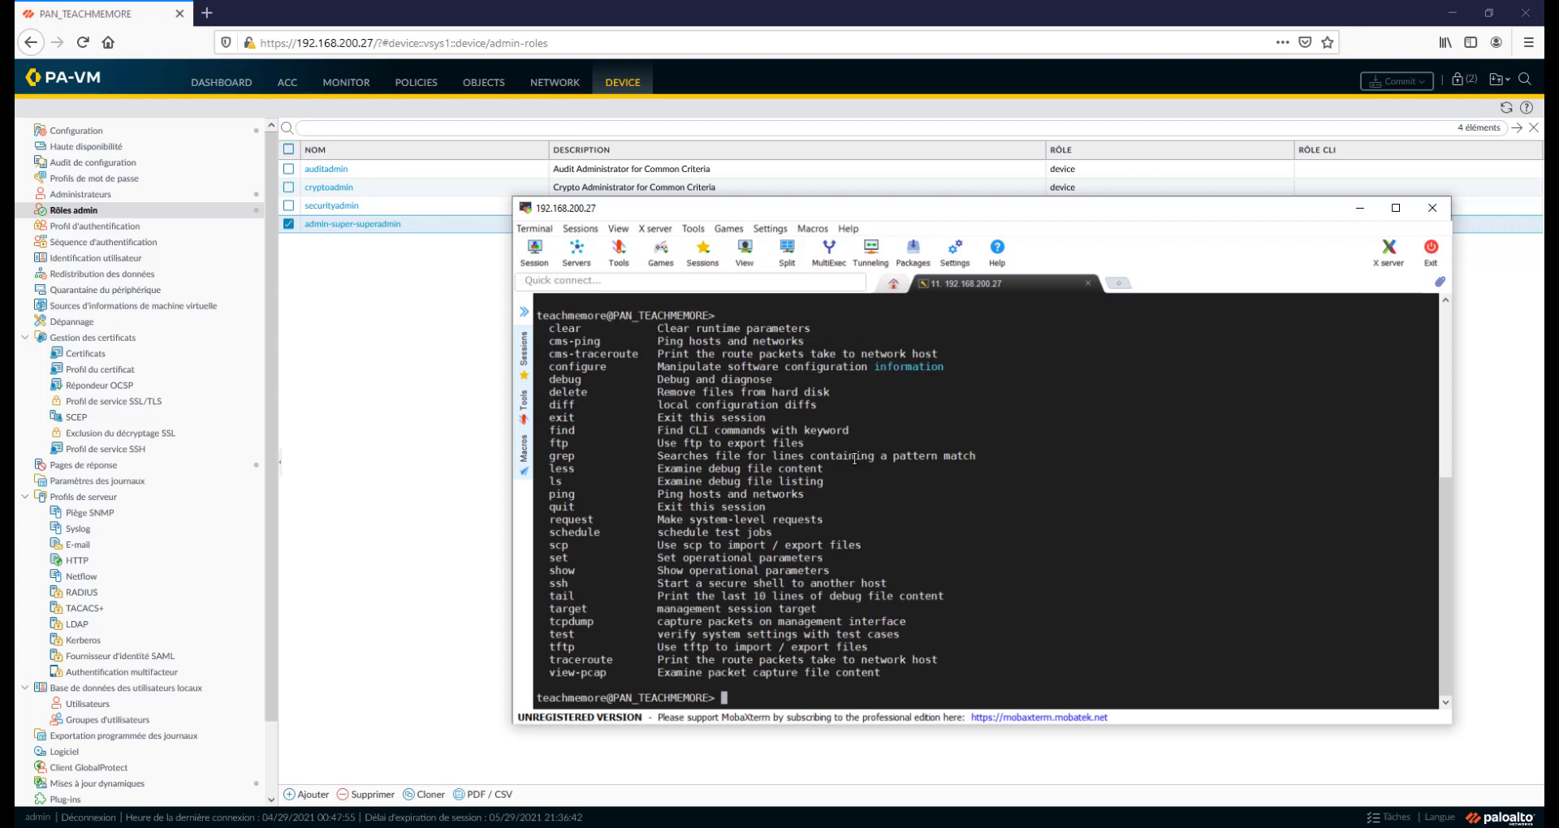
pyautogui.press('Return')
pyautogui.press('Return')
pyautogui.press('Return')
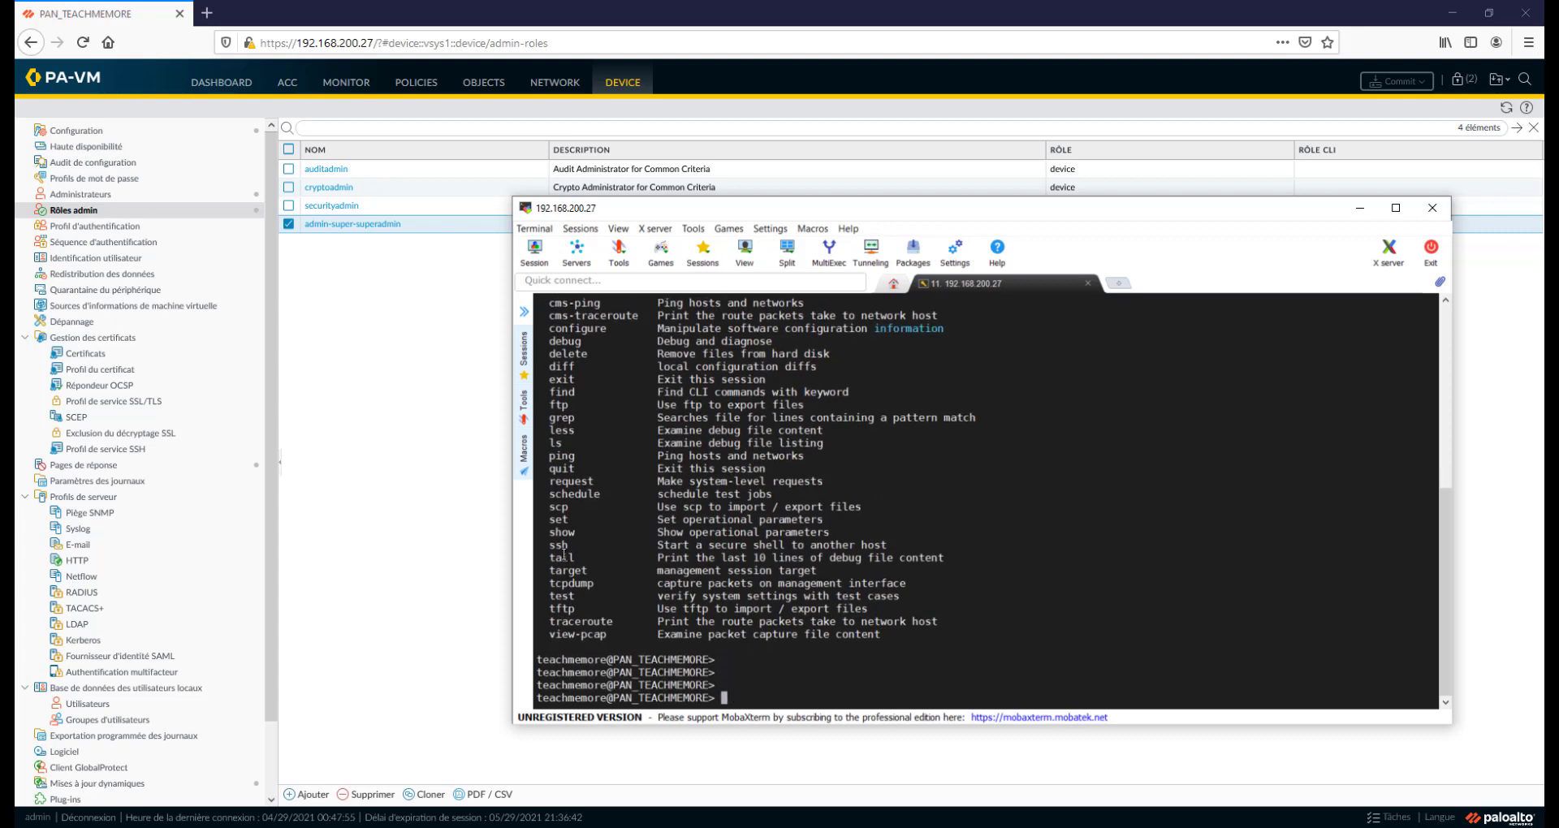
# List the options of the show command and look through the whole list
pyautogui.doubleClick(562, 532)
pyautogui.write('show ?')
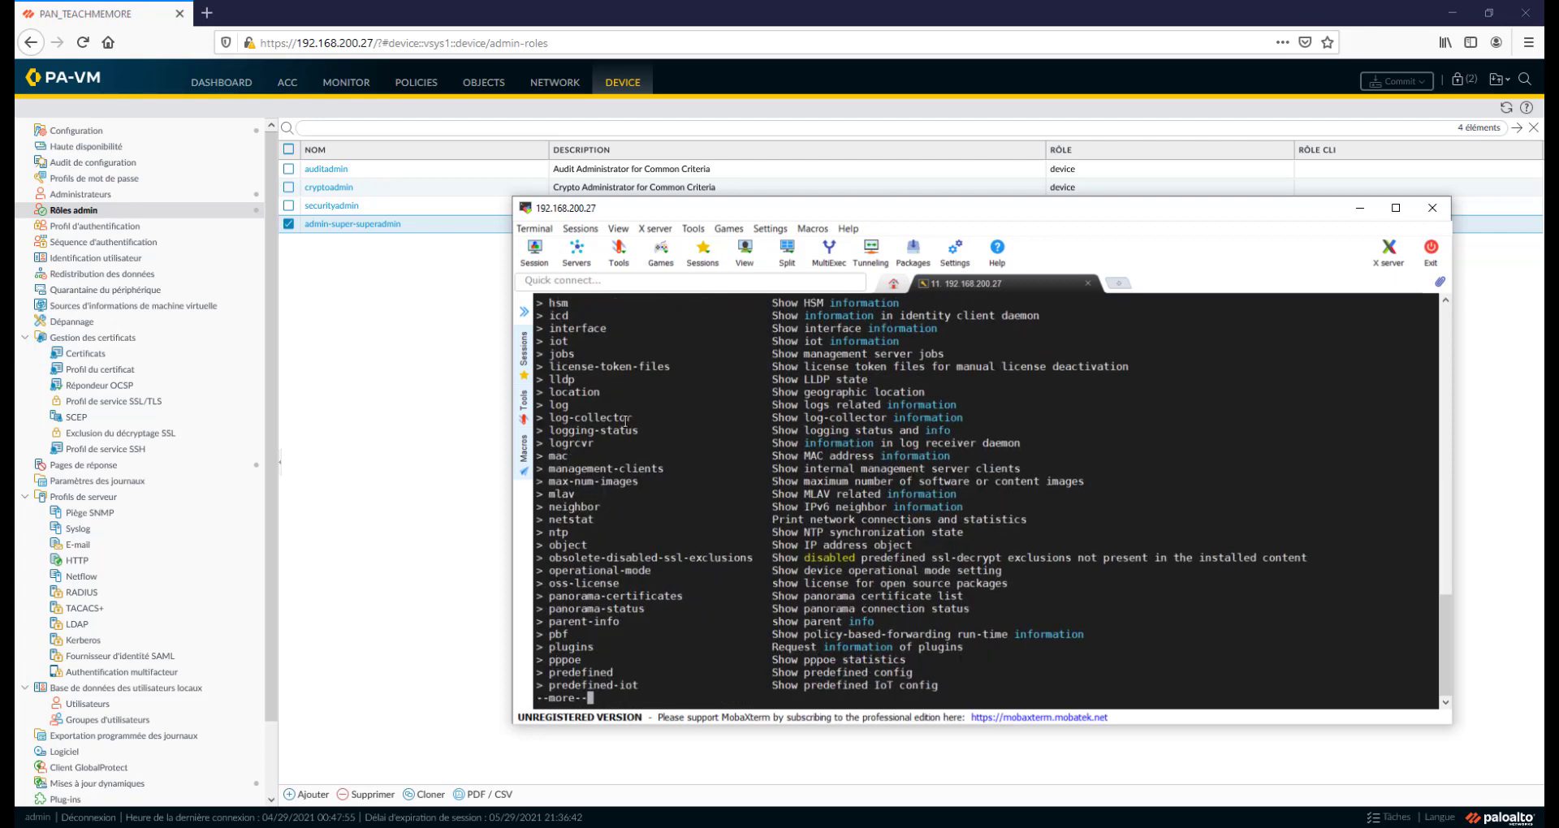
pyautogui.scroll(10, 626, 419)
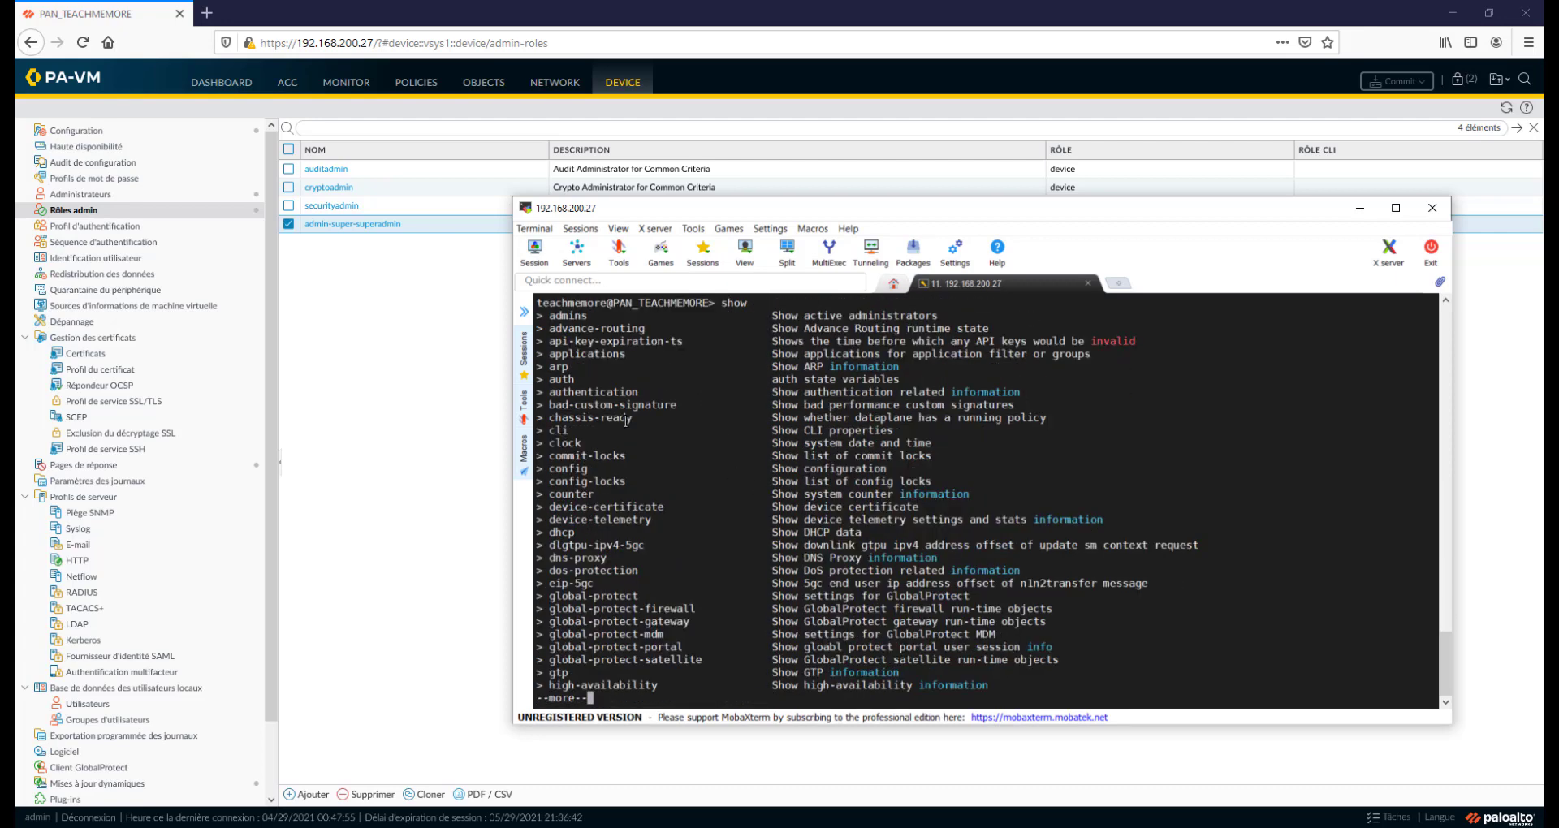
pyautogui.scroll(-10, 626, 420)
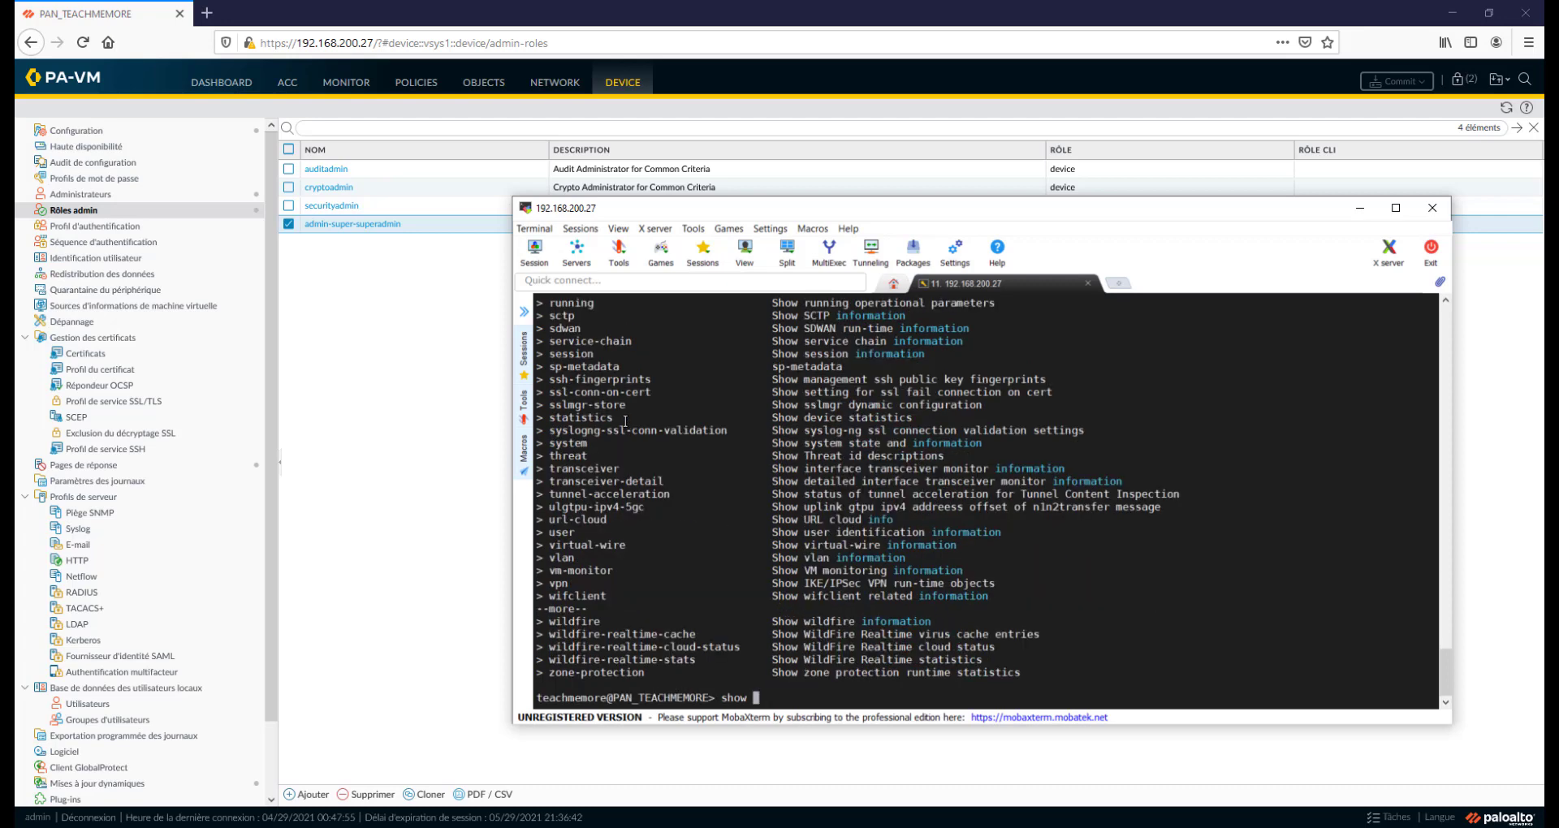
# Narrow the show command's help to options starting with "lo" and "log", and list the log types available under show log
pyautogui.write('lo')
pyautogui.press('?')
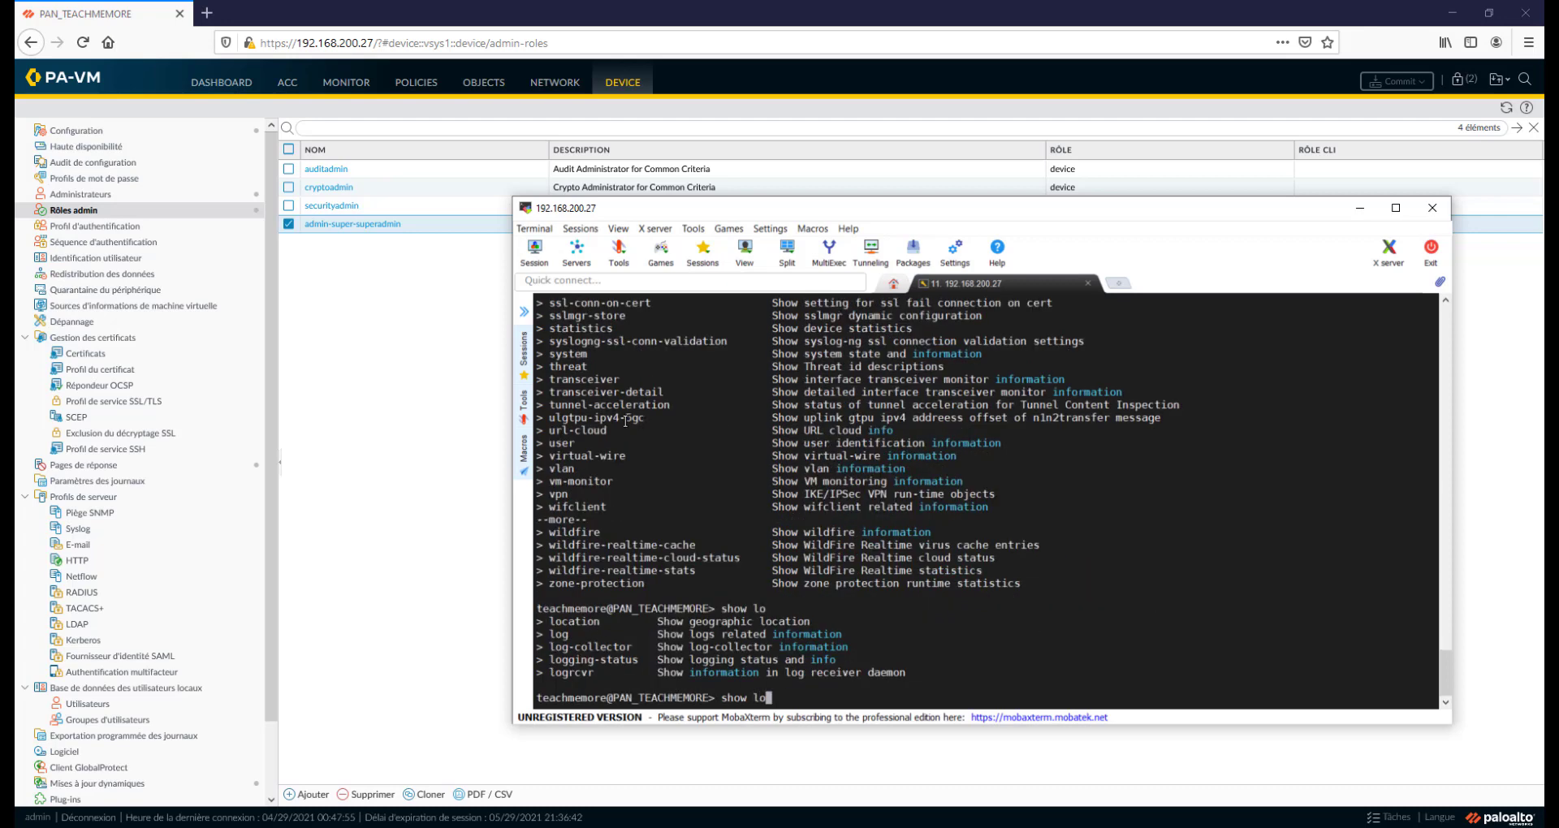
pyautogui.write('g')
pyautogui.press('?')
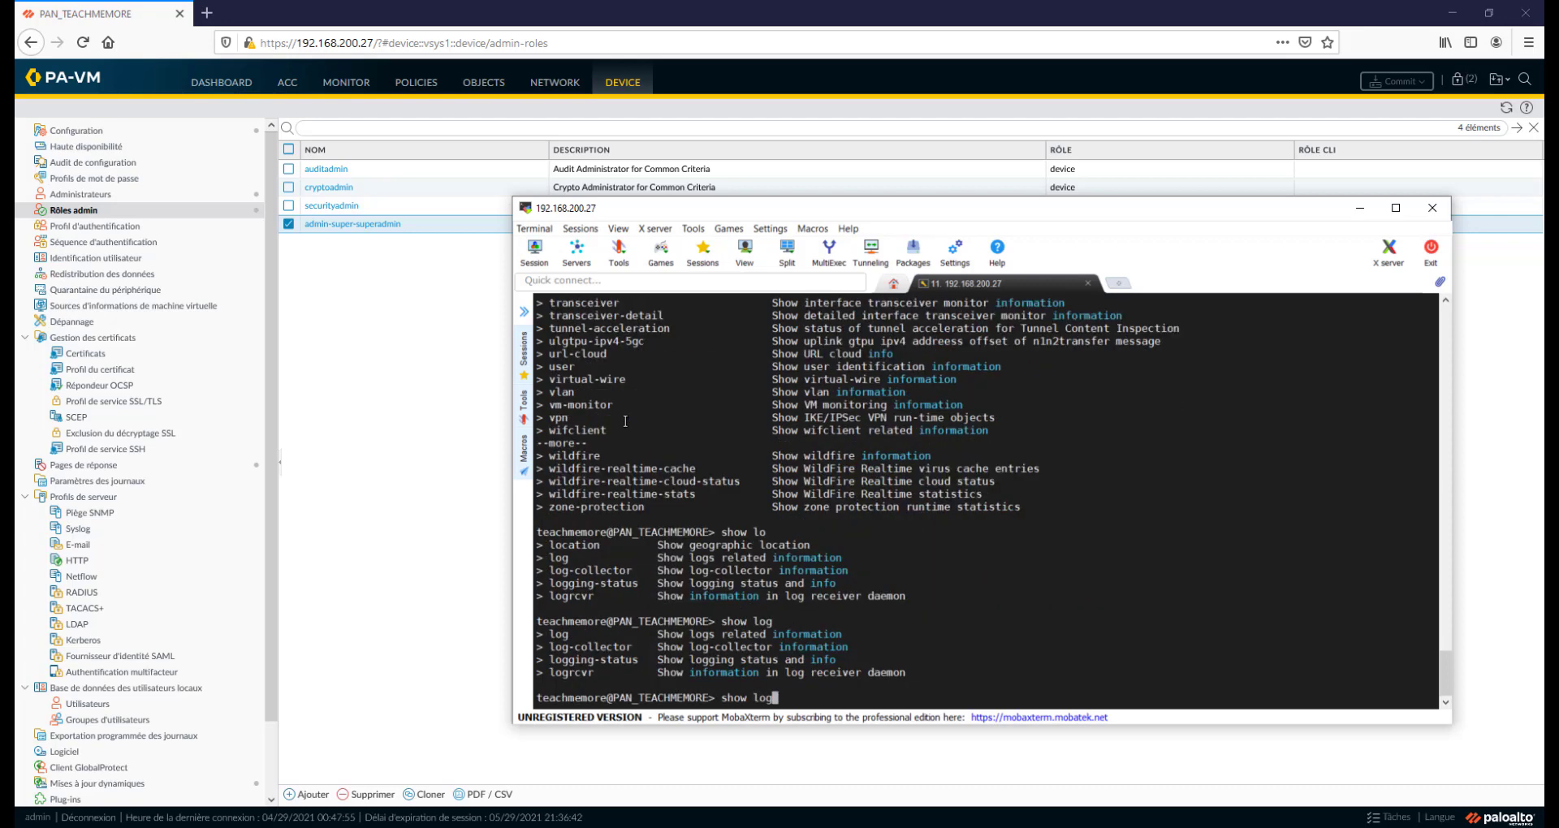
pyautogui.press('?')
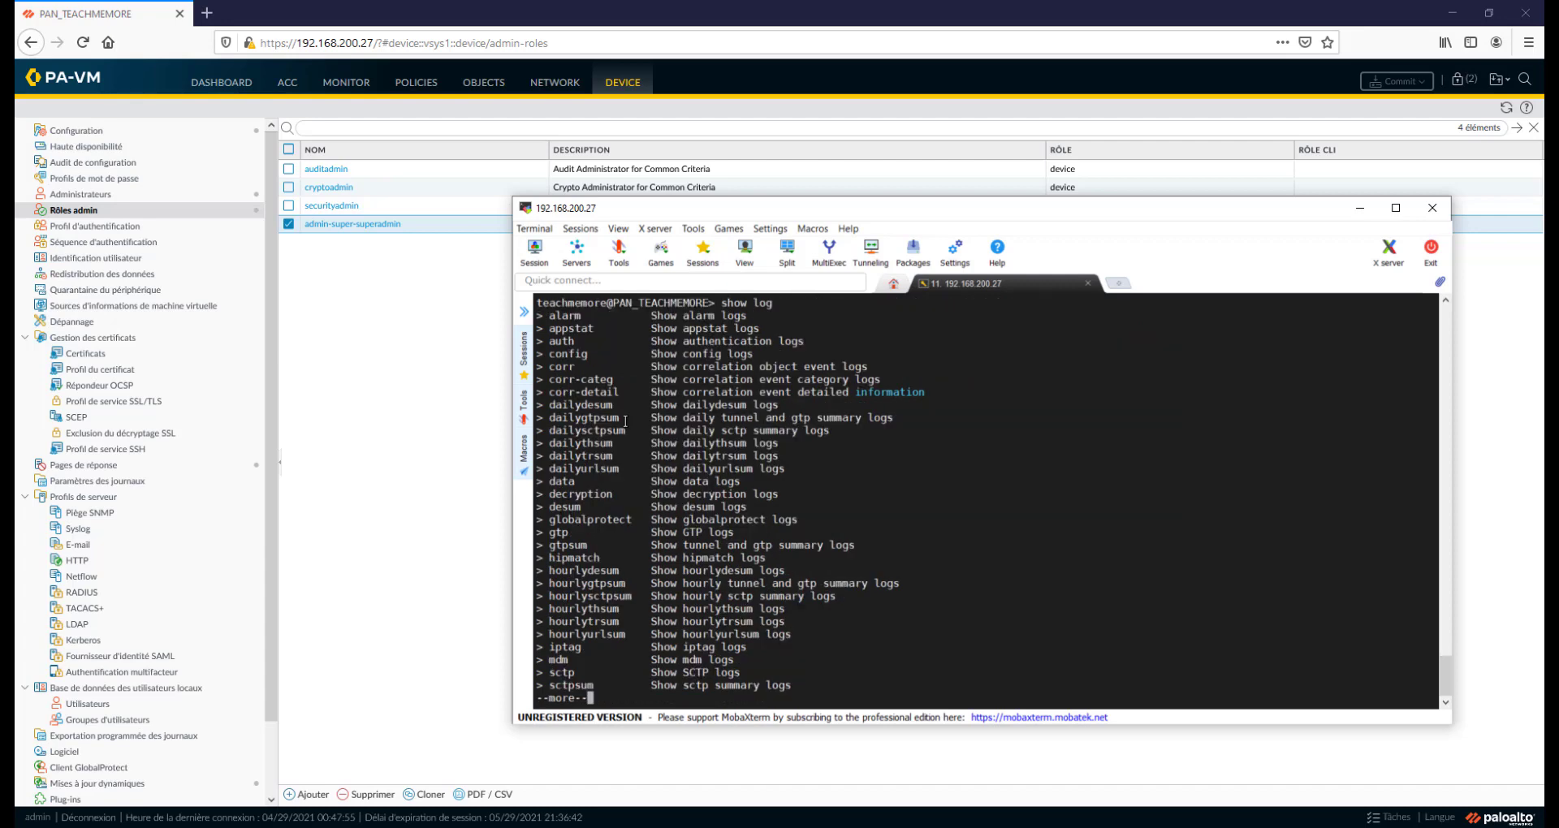
# Display the authentication logs with "show log auth" and look over the output
pyautogui.doubleClick(562, 341)
pyautogui.rightClick(566, 345)
pyautogui.click(630, 401)
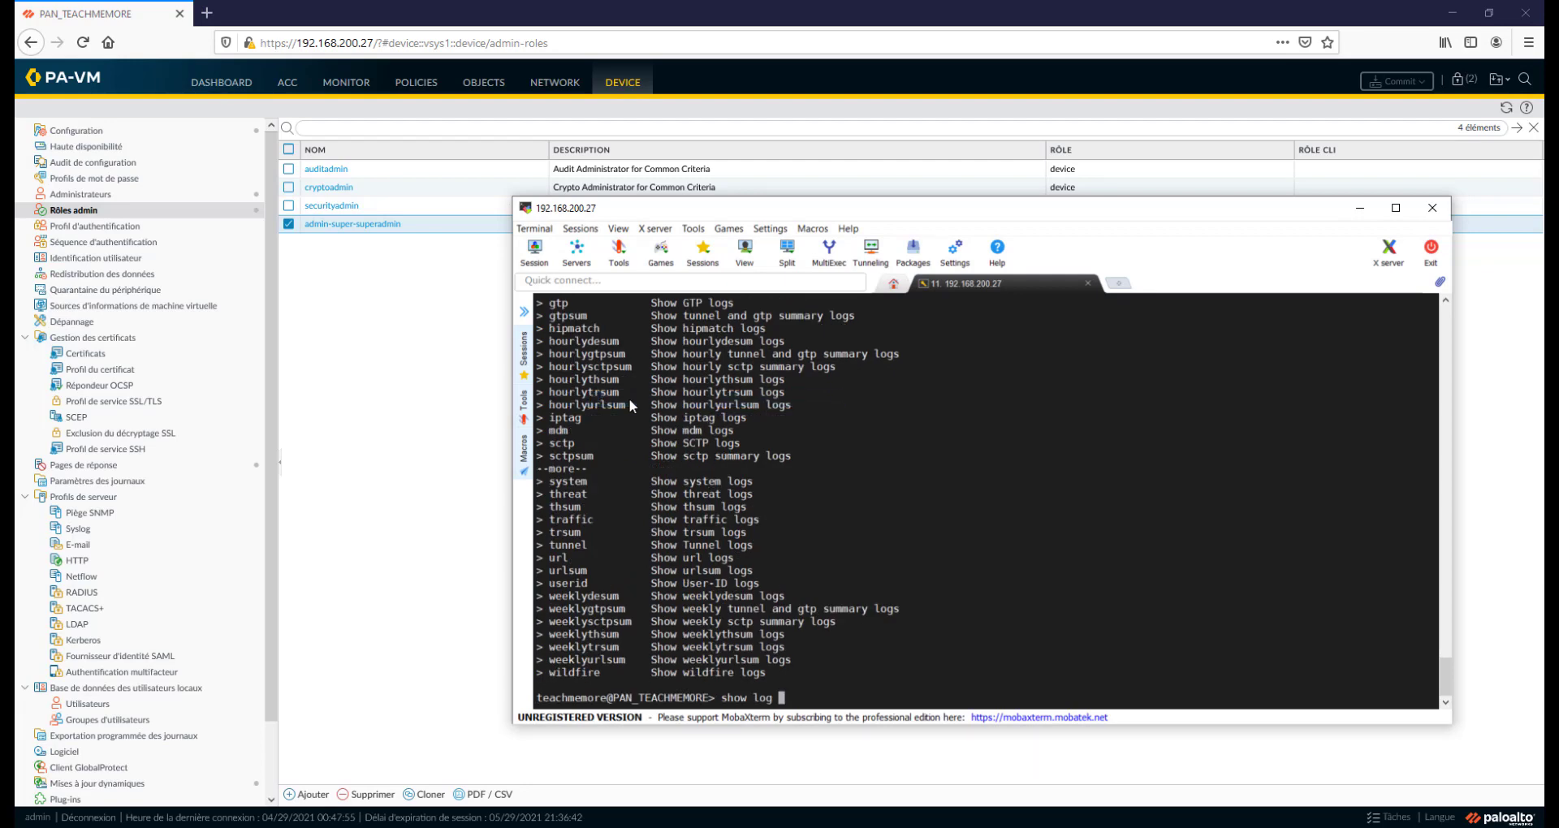
pyautogui.write('auth')
pyautogui.press('Return')
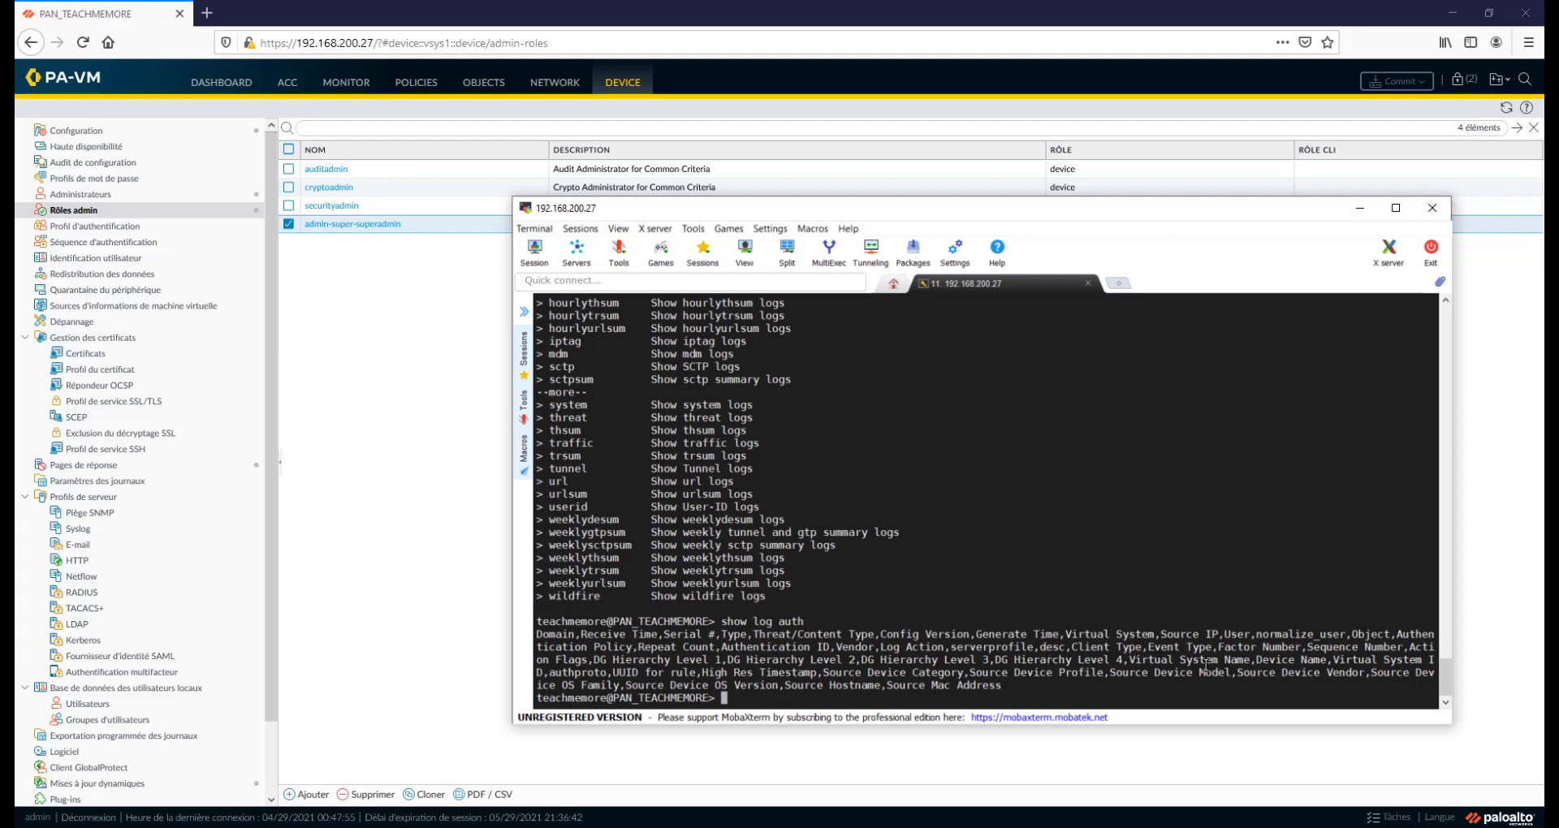
pyautogui.moveTo(1365, 648); pyautogui.dragTo(1389, 648)
pyautogui.scroll(2, 1112, 664)
pyautogui.scroll(-2, 1104, 666)
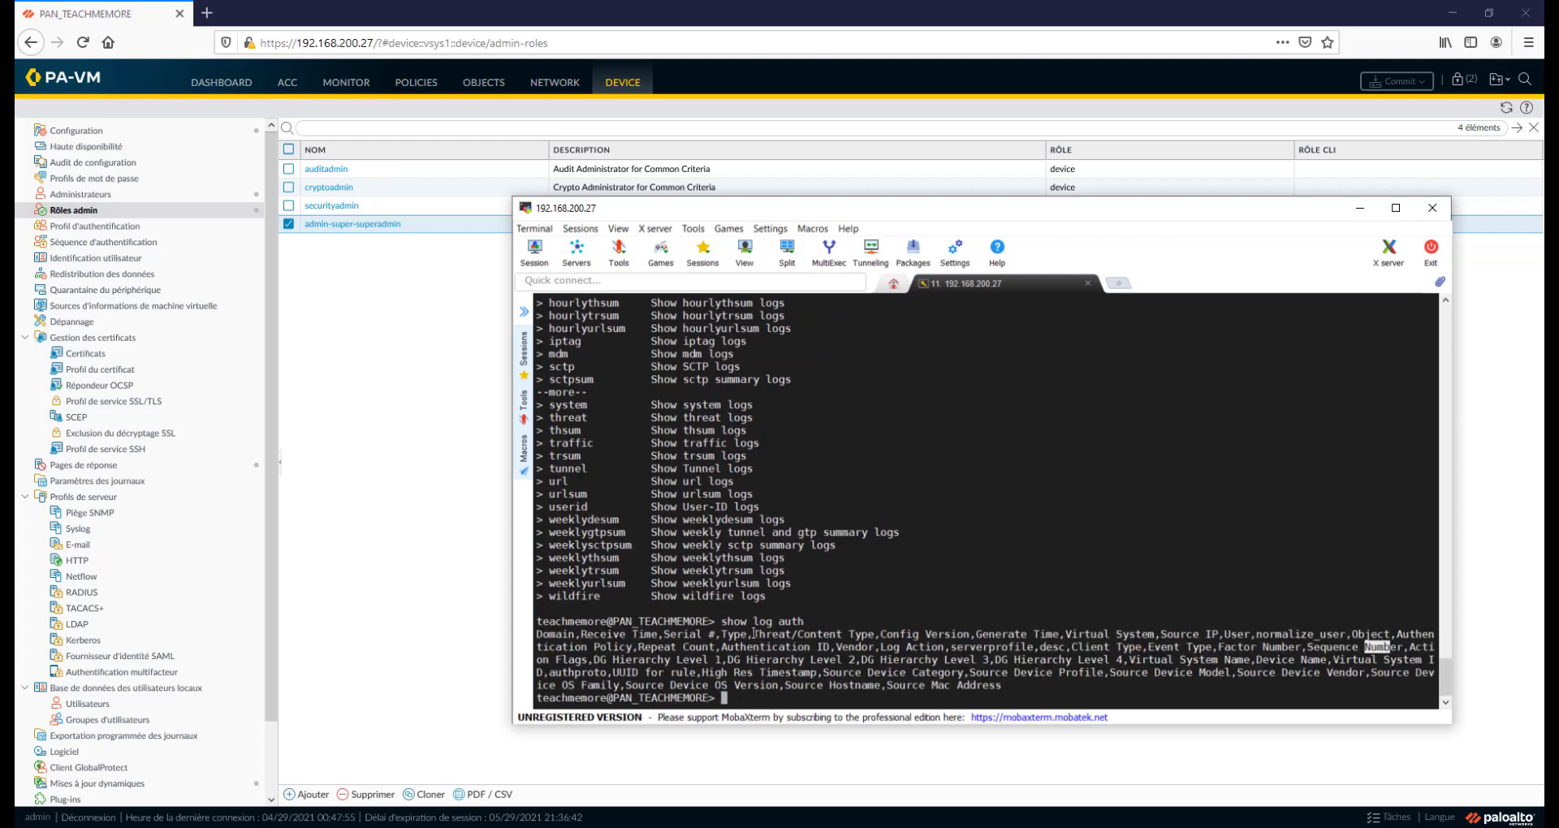